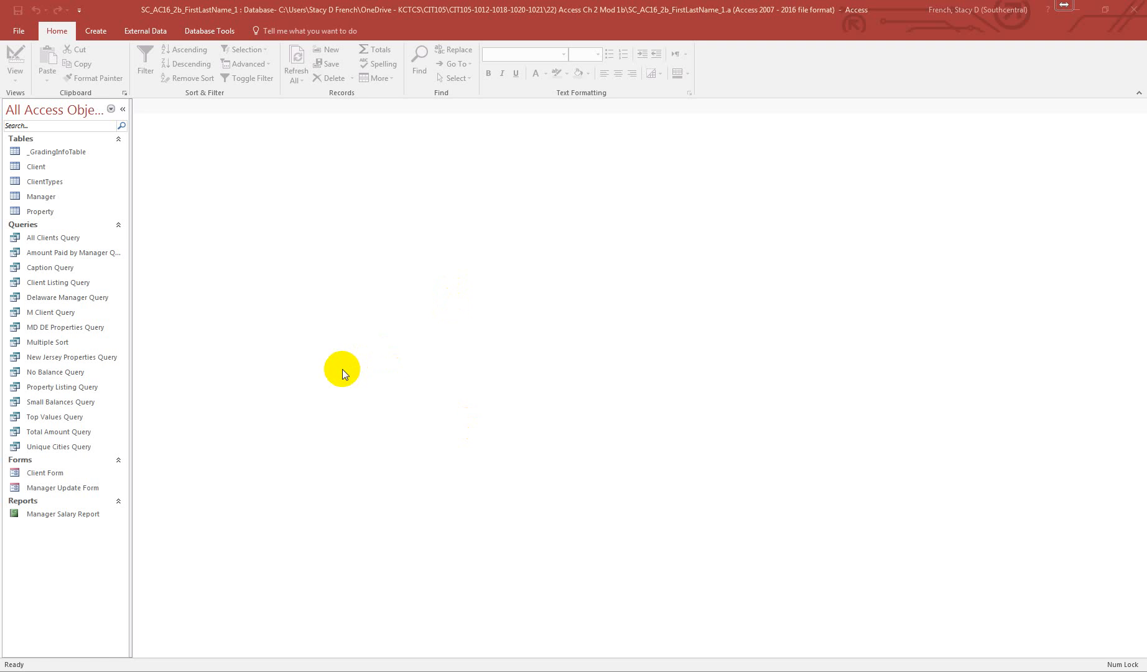
# Remove the ClientNumber field from the Property Listing Query's design, then close the query and save the change
pyautogui.click(60, 387)
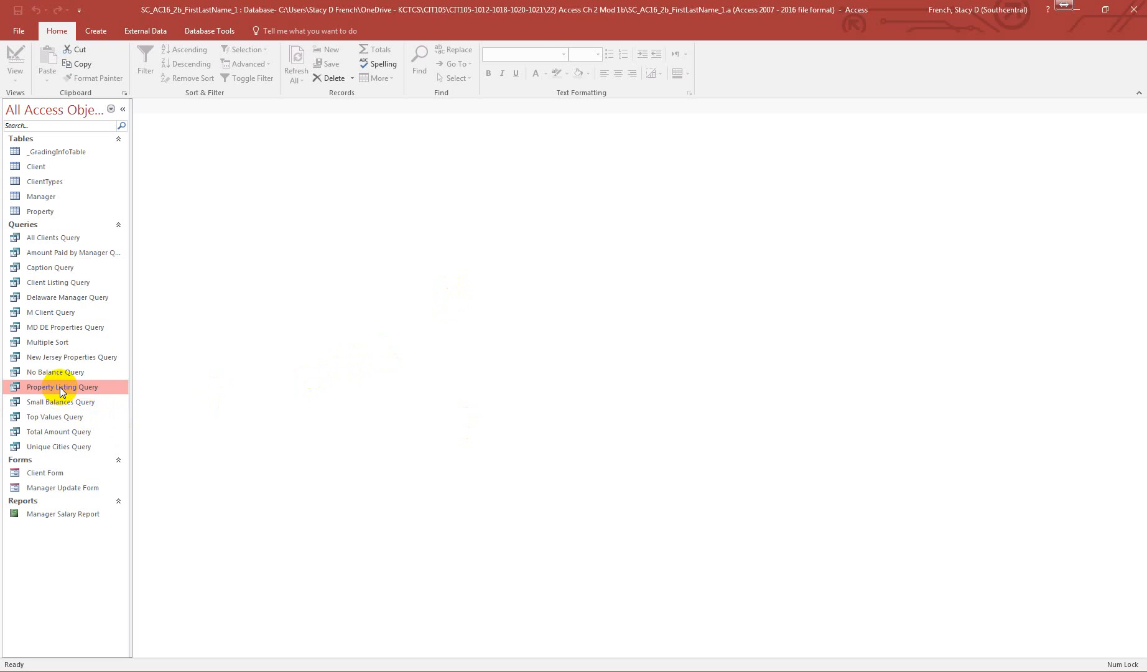
pyautogui.rightClick(60, 386)
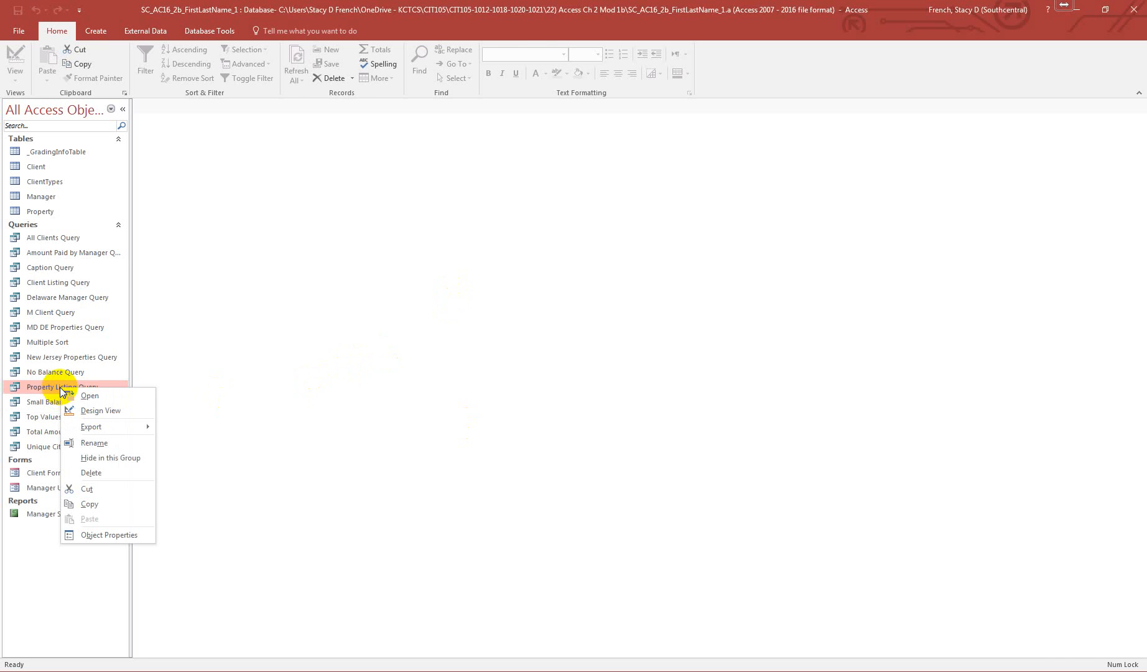
pyautogui.click(107, 407)
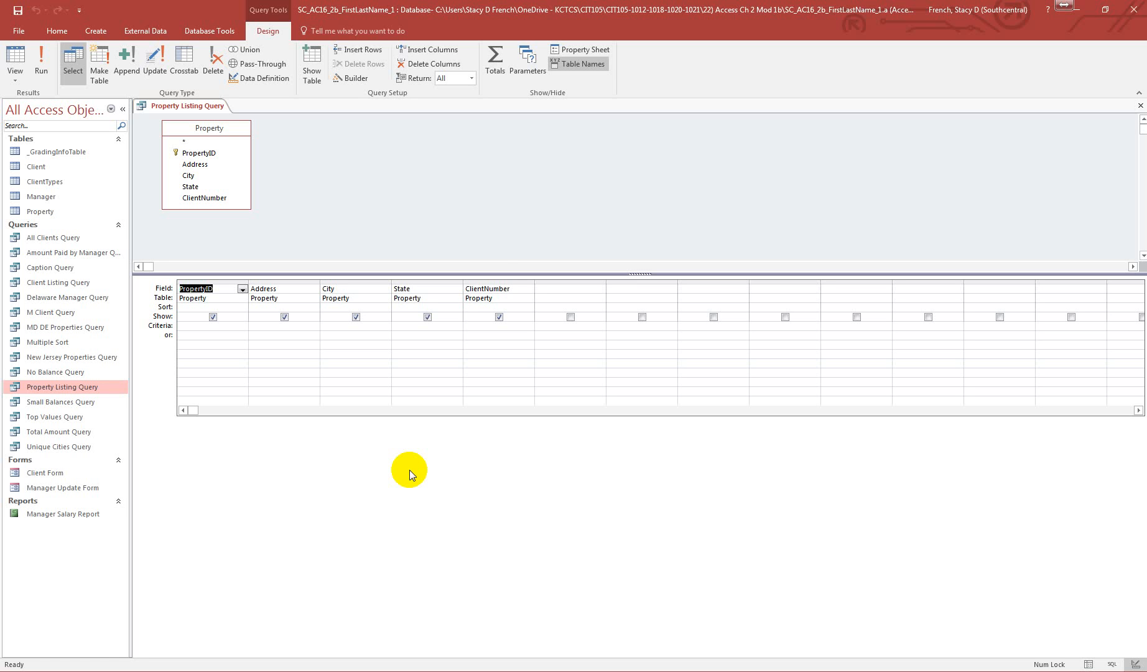
pyautogui.click(495, 280)
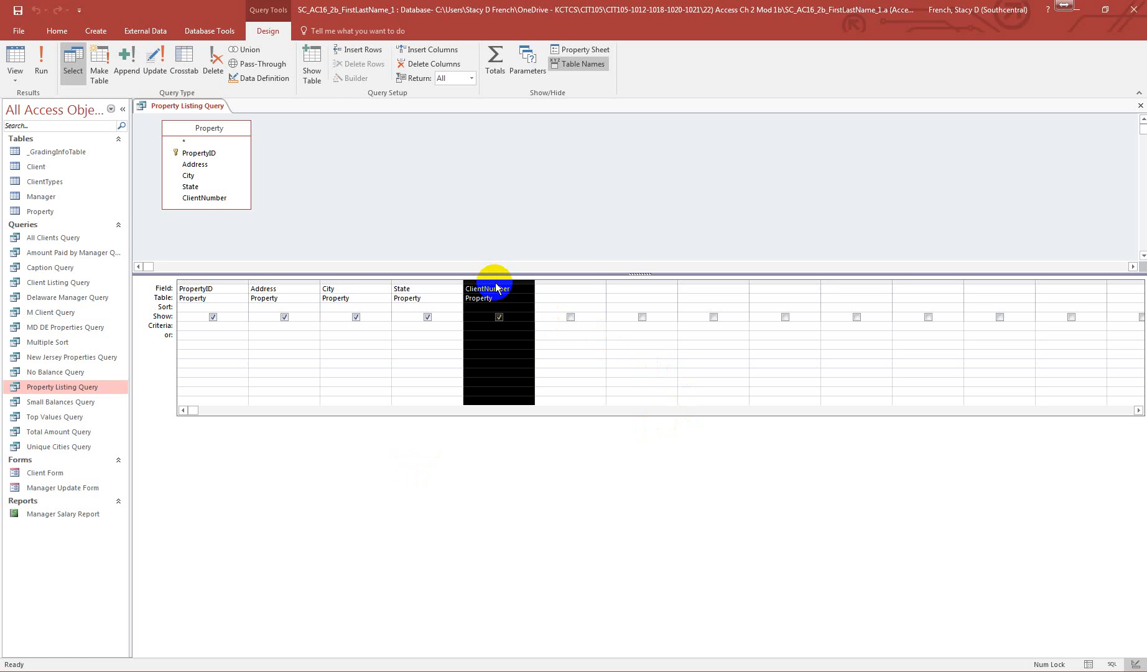
pyautogui.press('Delete')
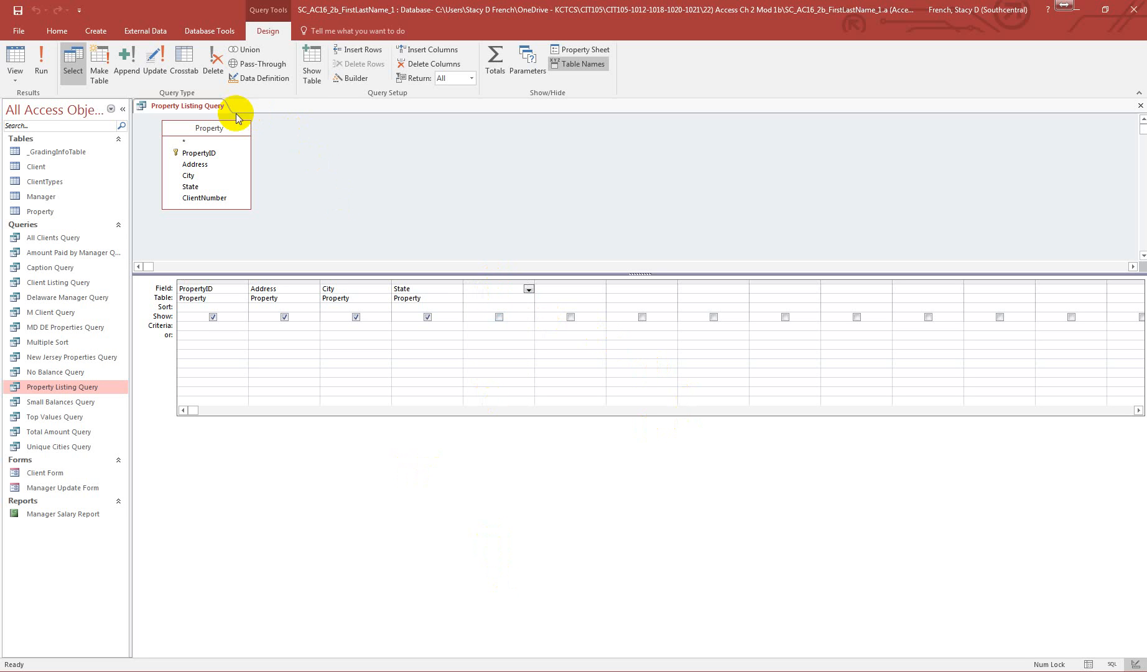
pyautogui.click(1139, 104)
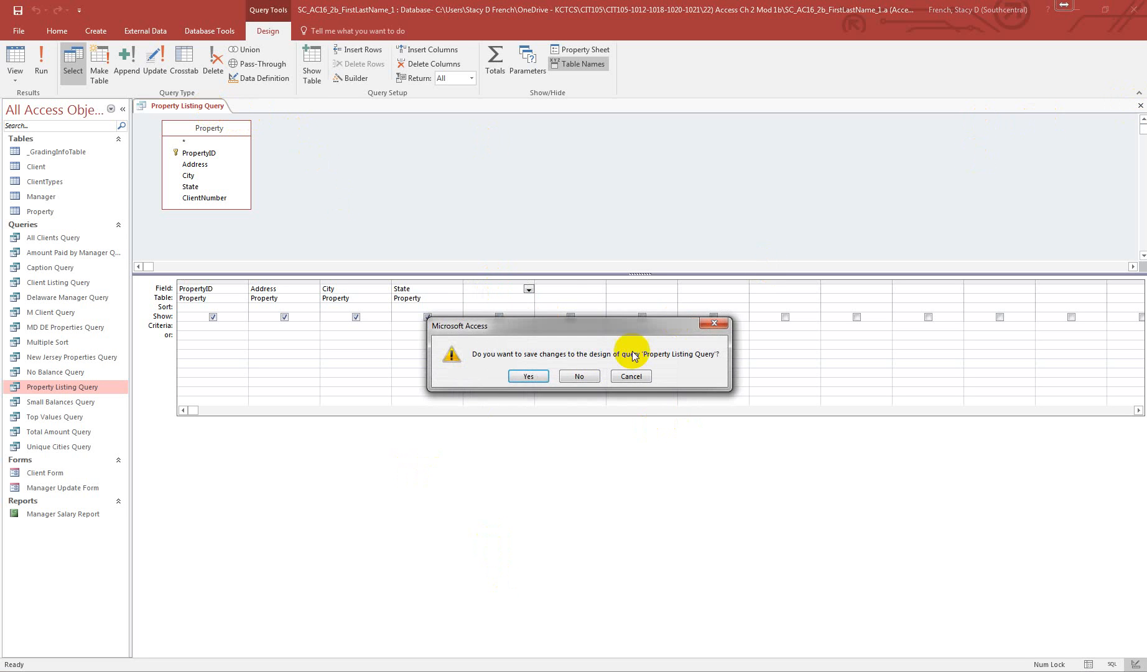
pyautogui.click(529, 376)
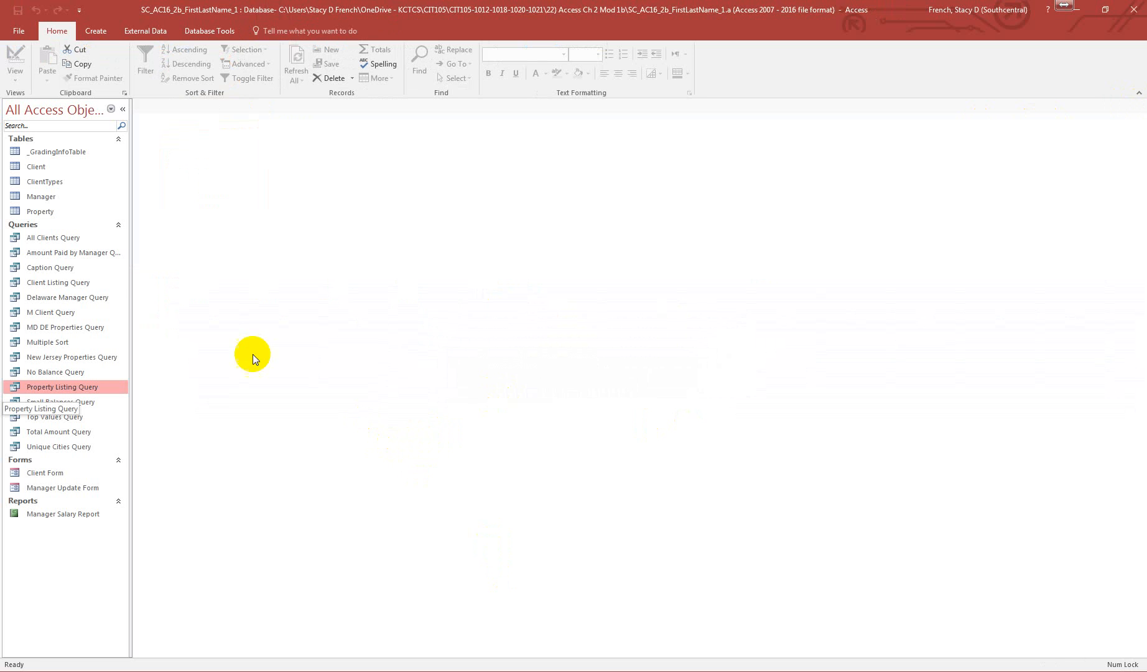
# Create a new query in Design view based on the Manager table and enlarge its field list to show every field
pyautogui.click(52, 196)
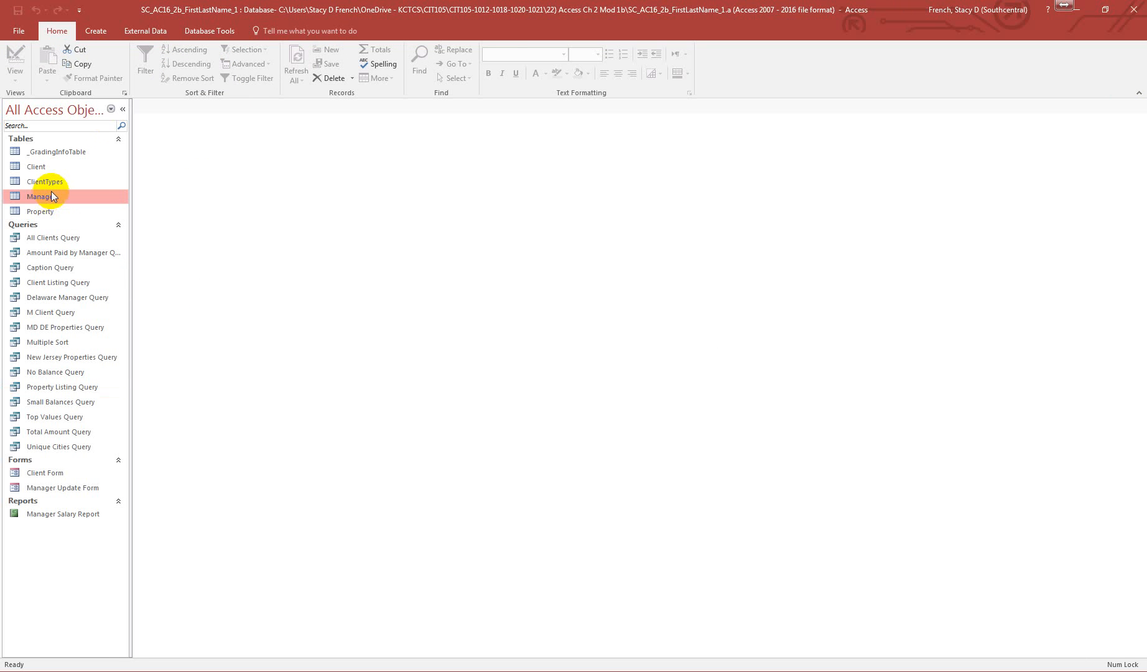
pyautogui.click(96, 30)
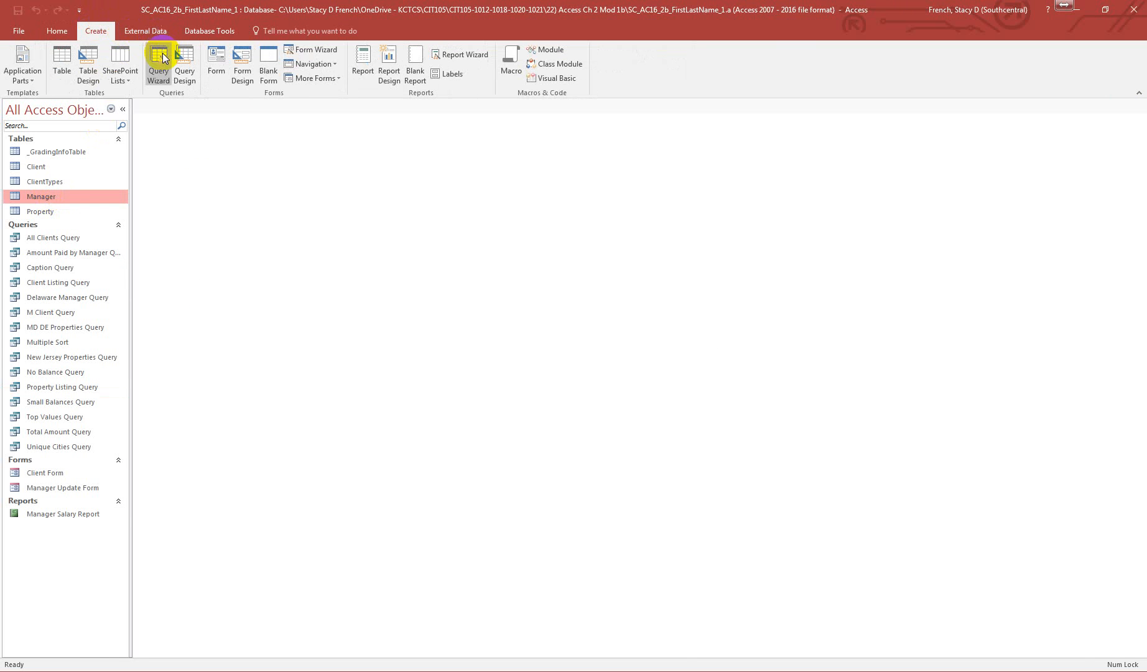
pyautogui.click(187, 59)
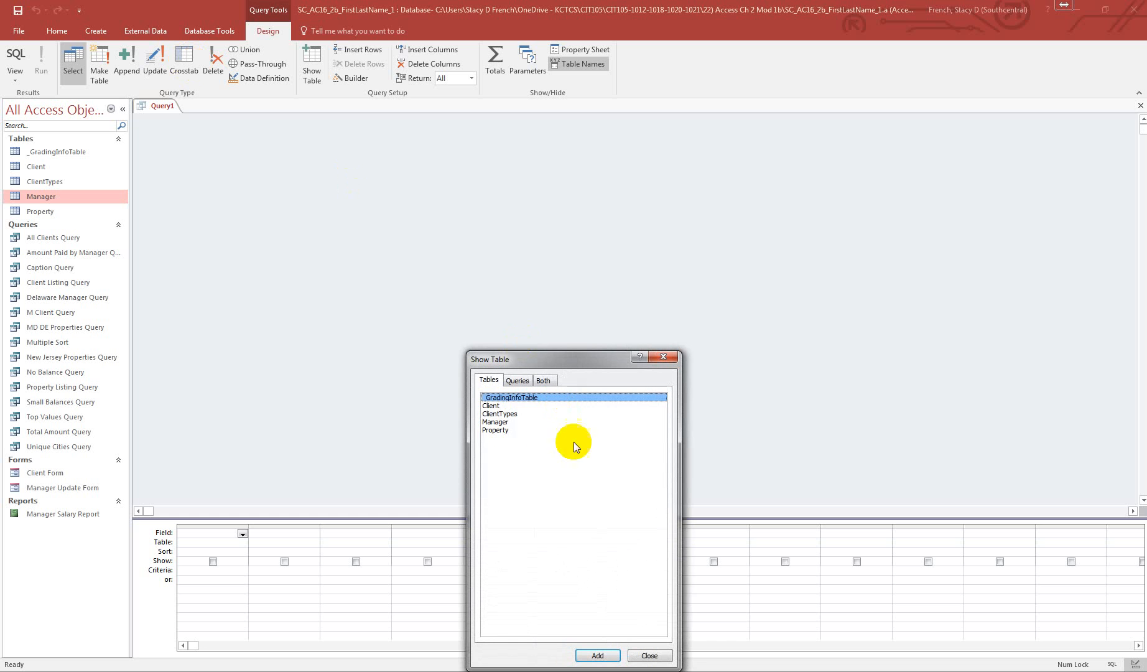
pyautogui.doubleClick(497, 423)
pyautogui.click(649, 654)
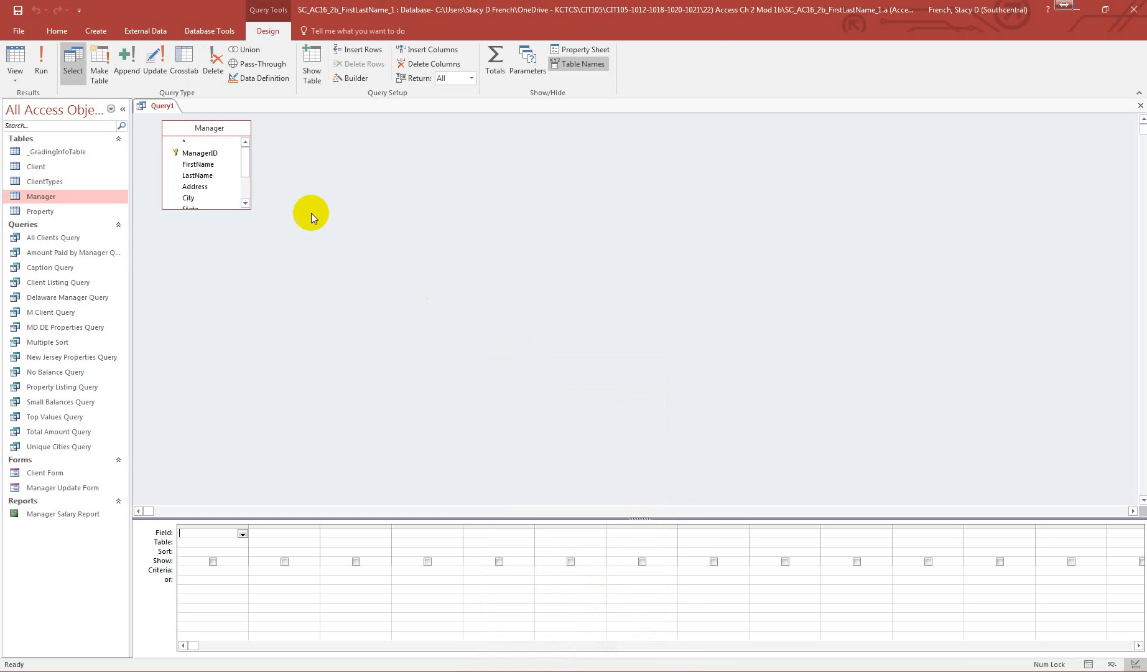
pyautogui.moveTo(225, 208); pyautogui.dragTo(226, 276)
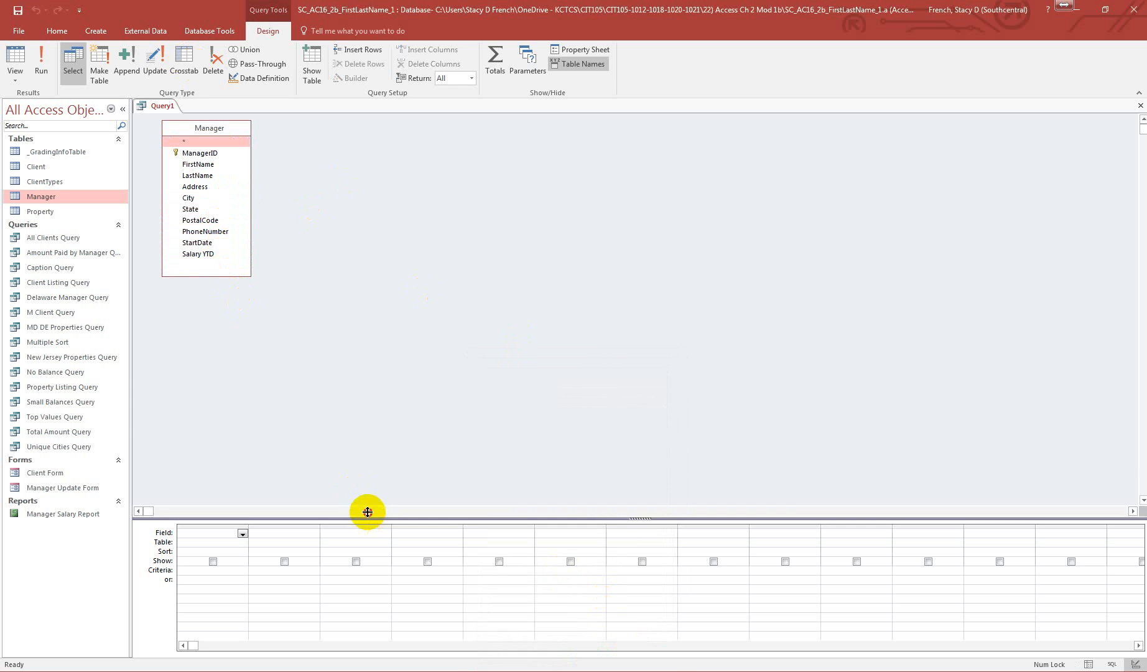
pyautogui.moveTo(367, 509); pyautogui.dragTo(367, 336)
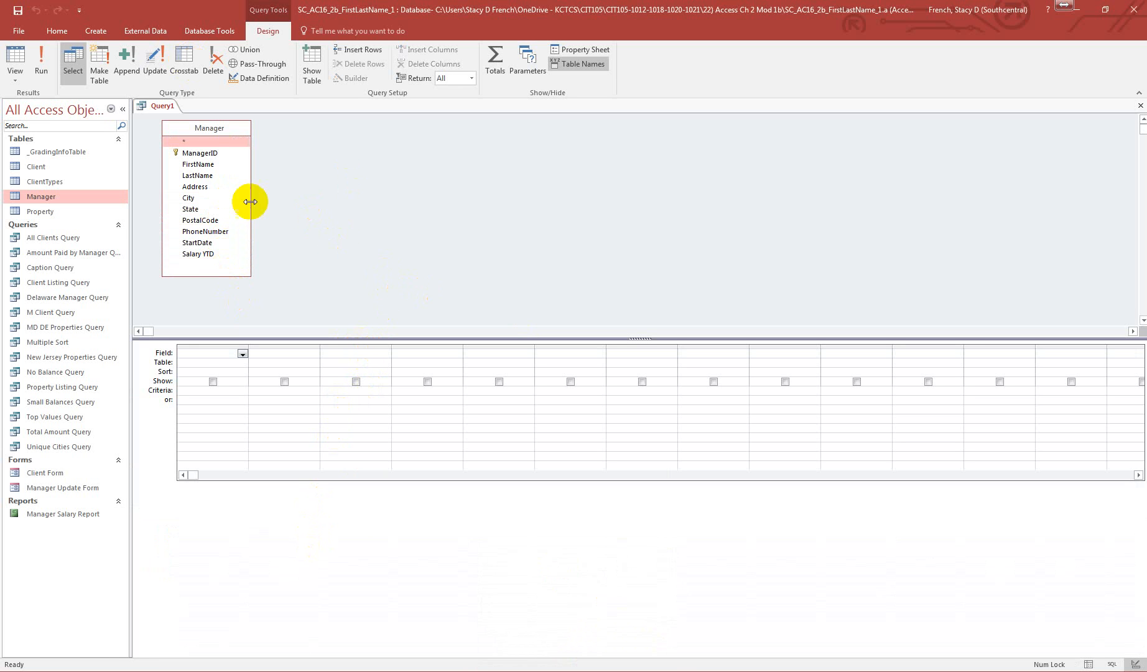
# Add the ManagerID, LastName, FirstName and StartDate fields from the Manager table to the query design grid, in that order
pyautogui.doubleClick(204, 153)
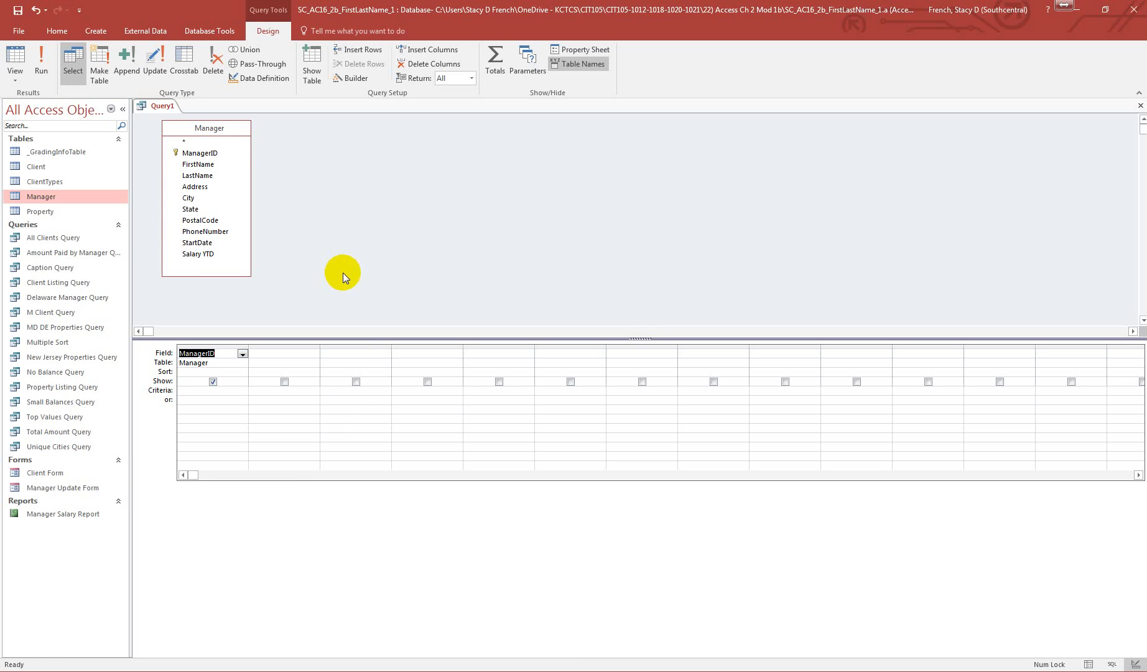
pyautogui.click(201, 176)
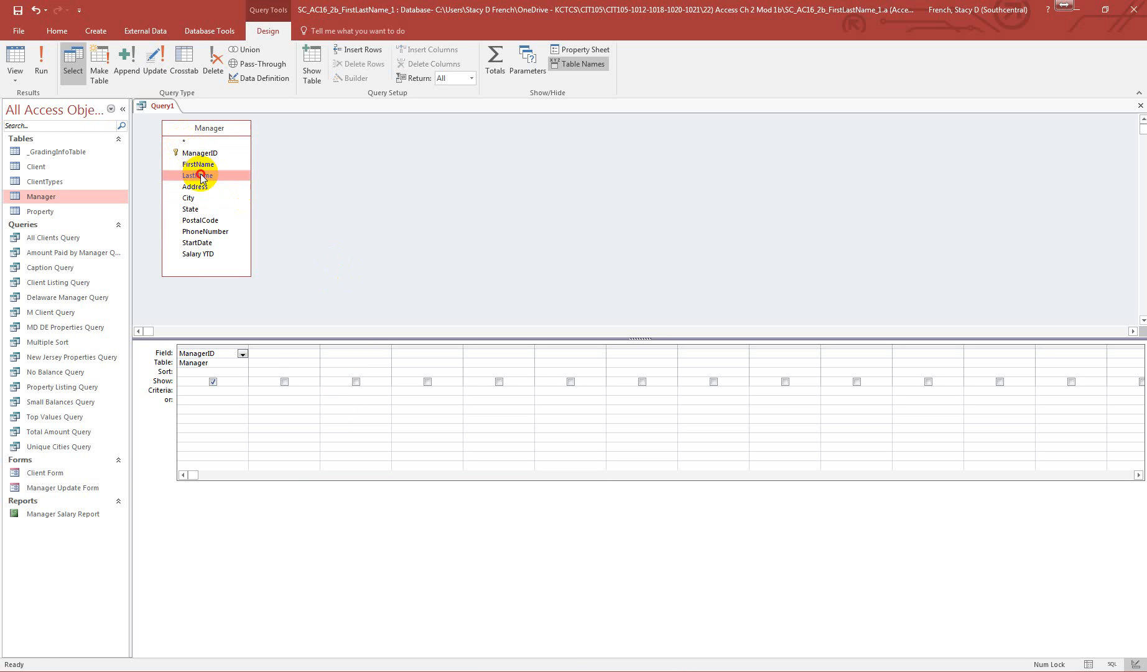
pyautogui.doubleClick(202, 176)
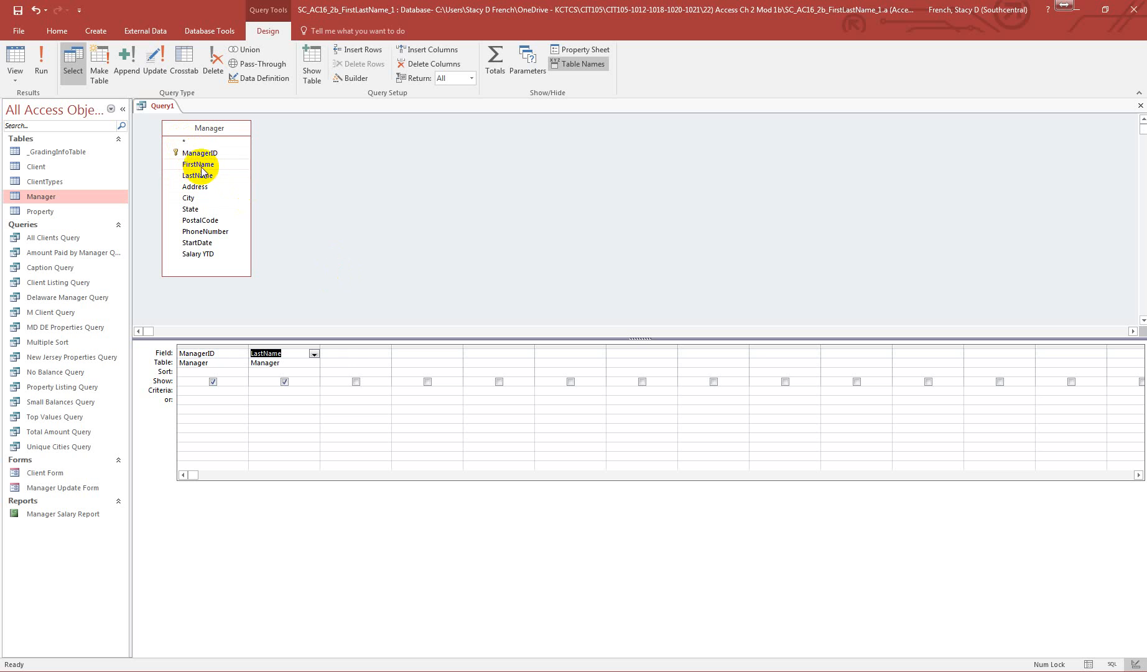
pyautogui.doubleClick(199, 165)
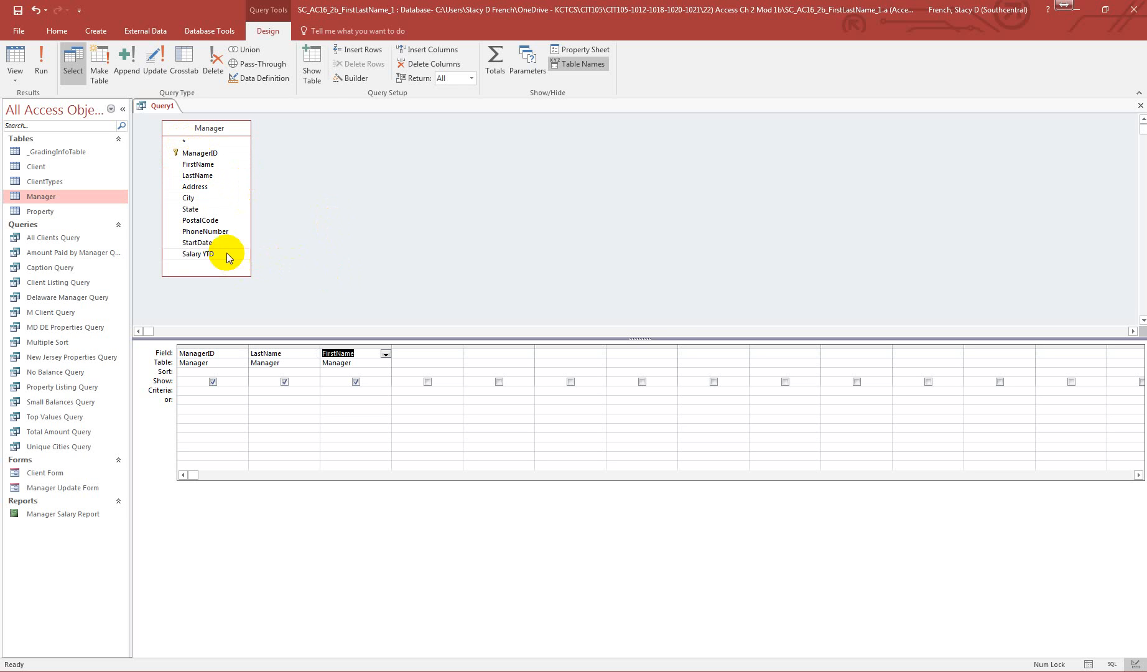
pyautogui.click(203, 243)
pyautogui.doubleClick(202, 243)
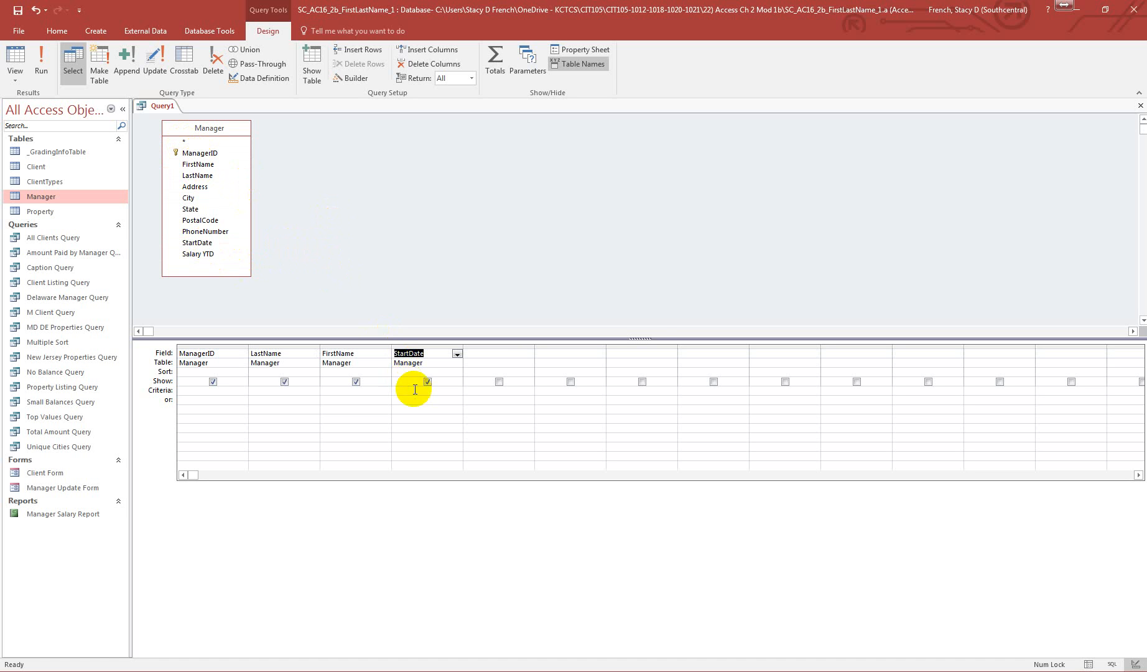
# Sort the manager query by StartDate in ascending order and run it
pyautogui.click(456, 372)
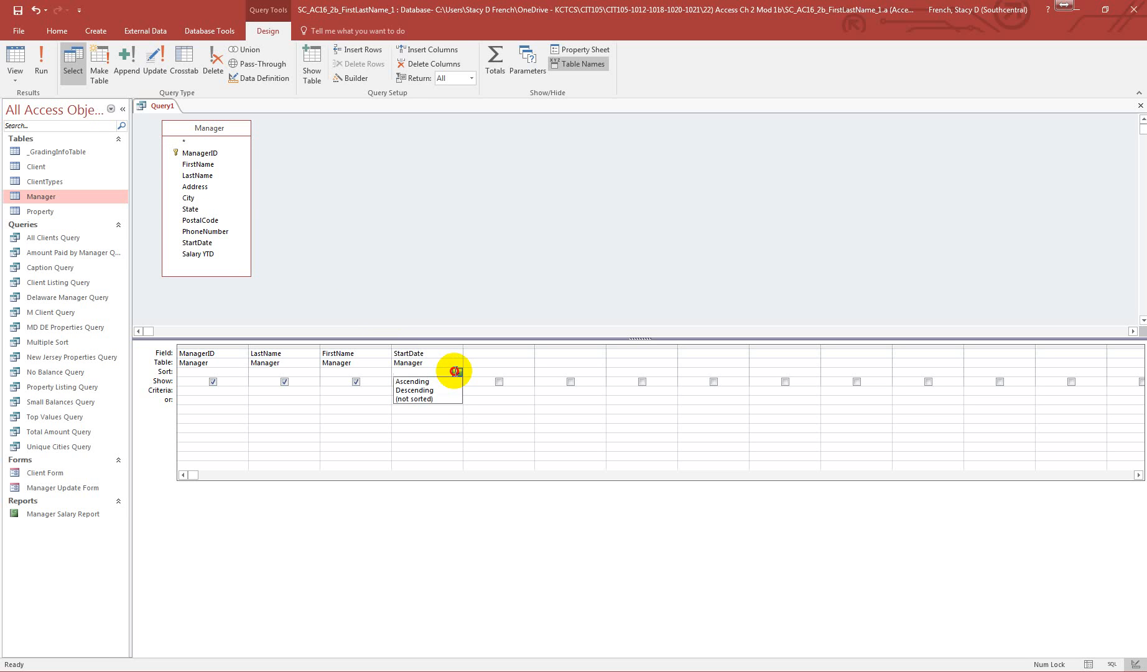
pyautogui.click(447, 384)
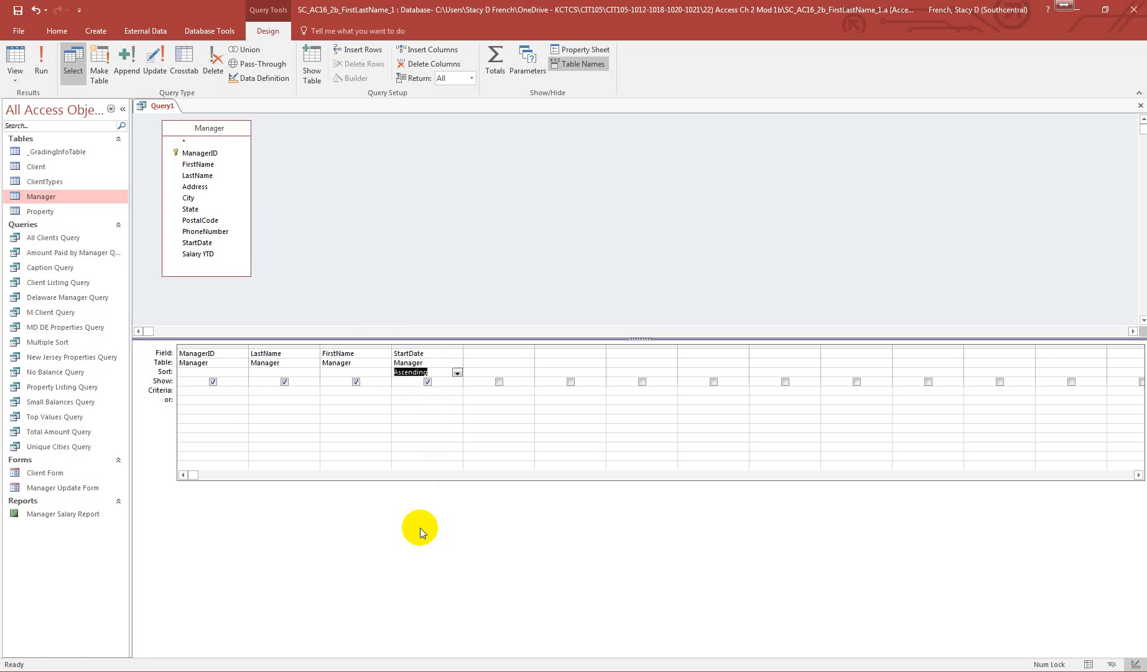
pyautogui.click(44, 68)
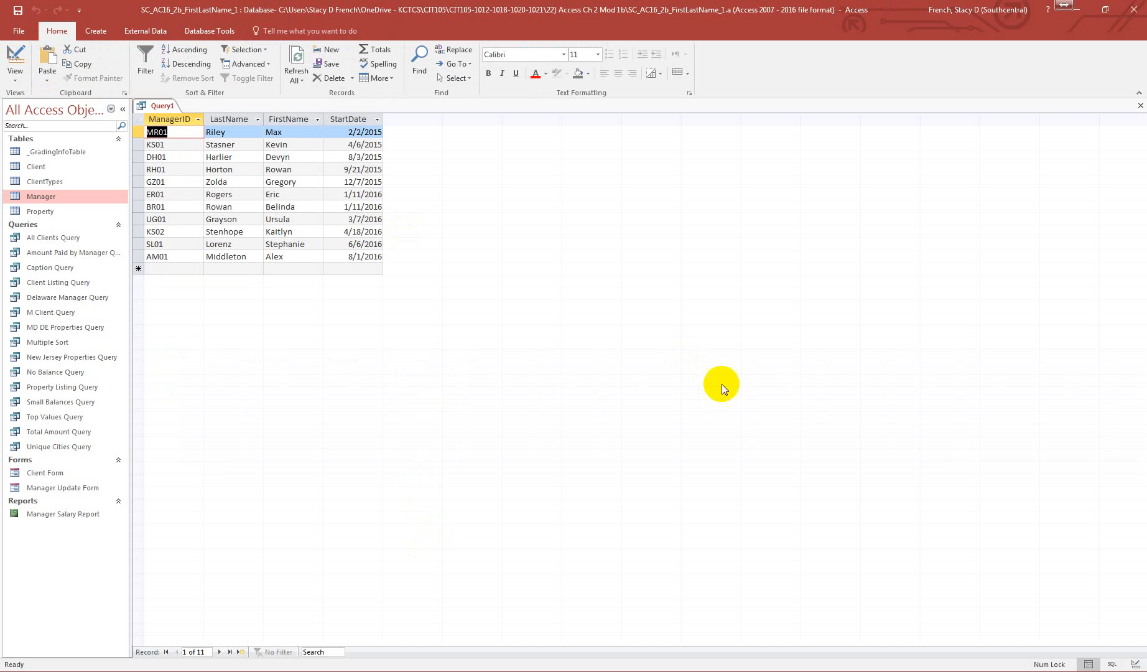
# Close the manager query and save it as Manager Date Query
pyautogui.click(1140, 105)
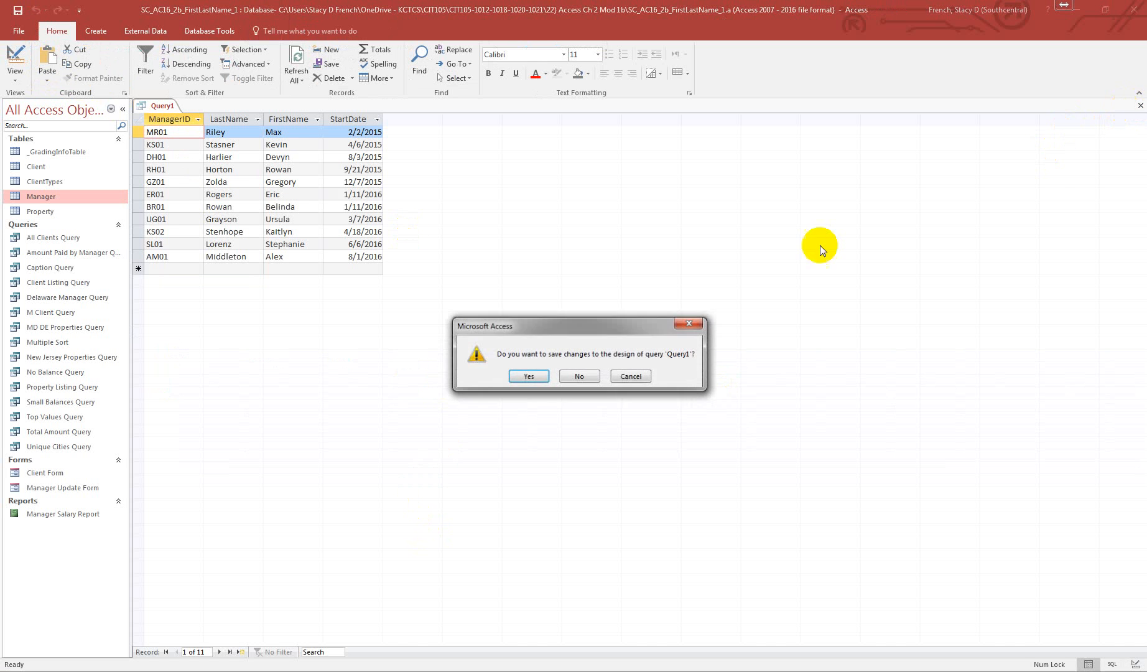
pyautogui.click(529, 375)
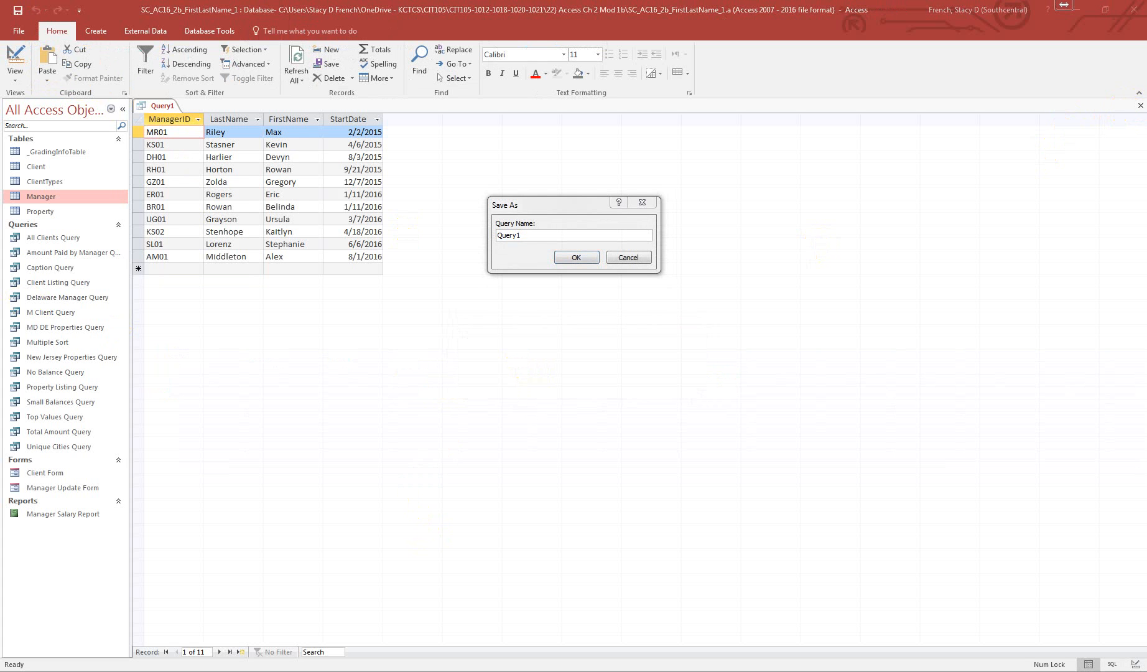
pyautogui.click(533, 224)
pyautogui.write('Manager Date Query')
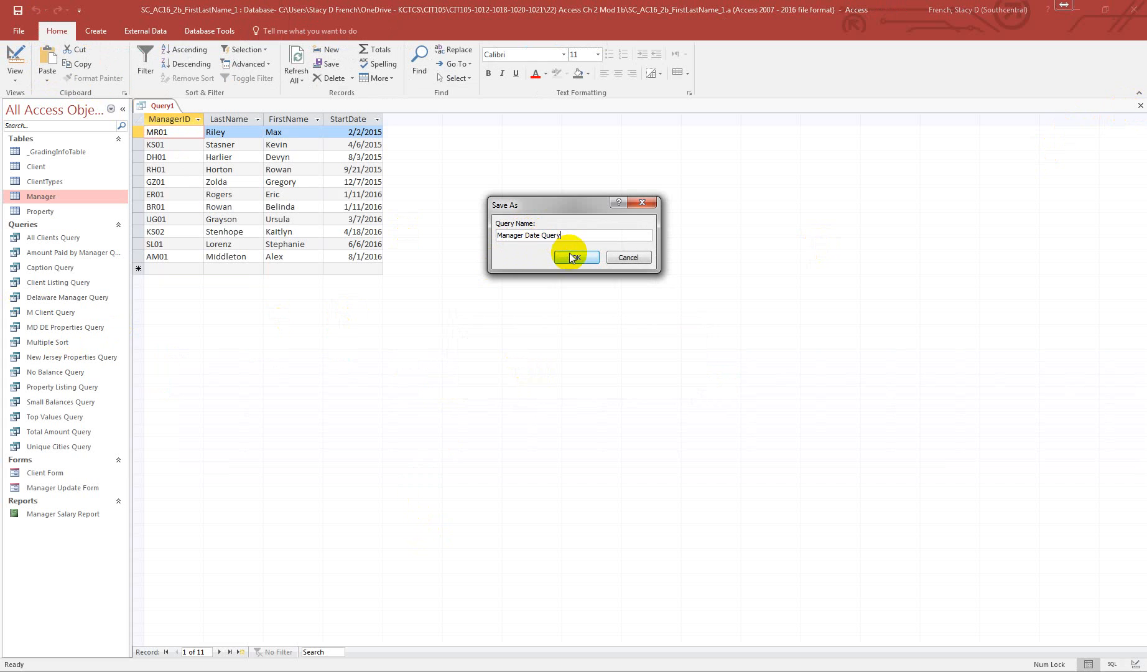
pyautogui.click(574, 255)
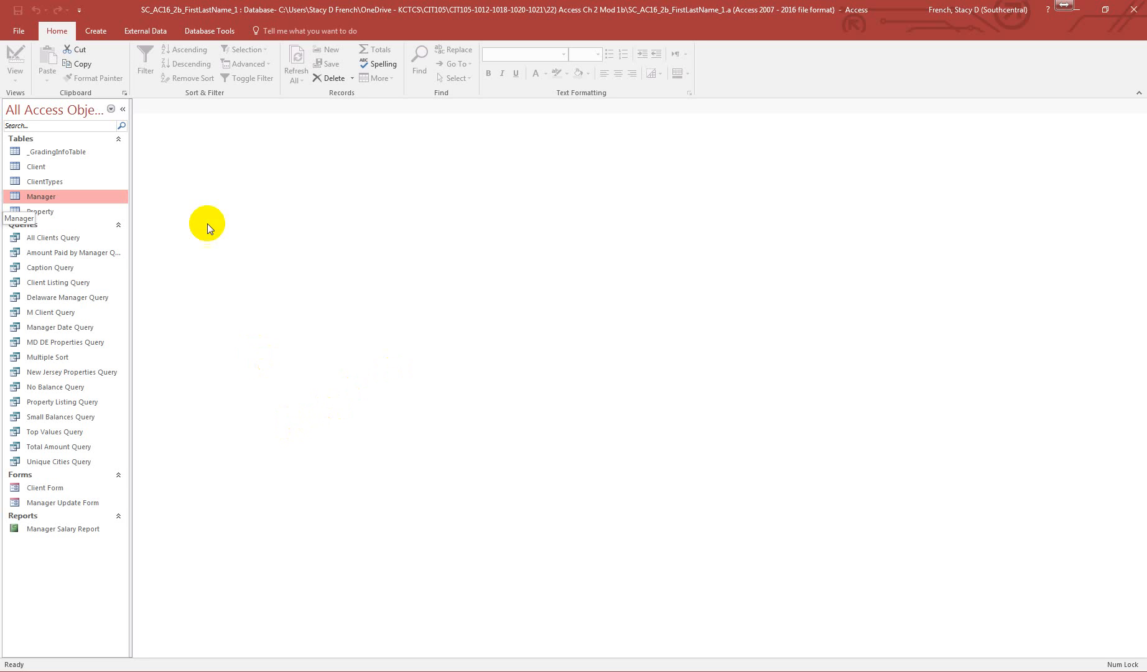
# Create a new query in Design view based on the Client table and enlarge its field list to show every field
pyautogui.click(47, 167)
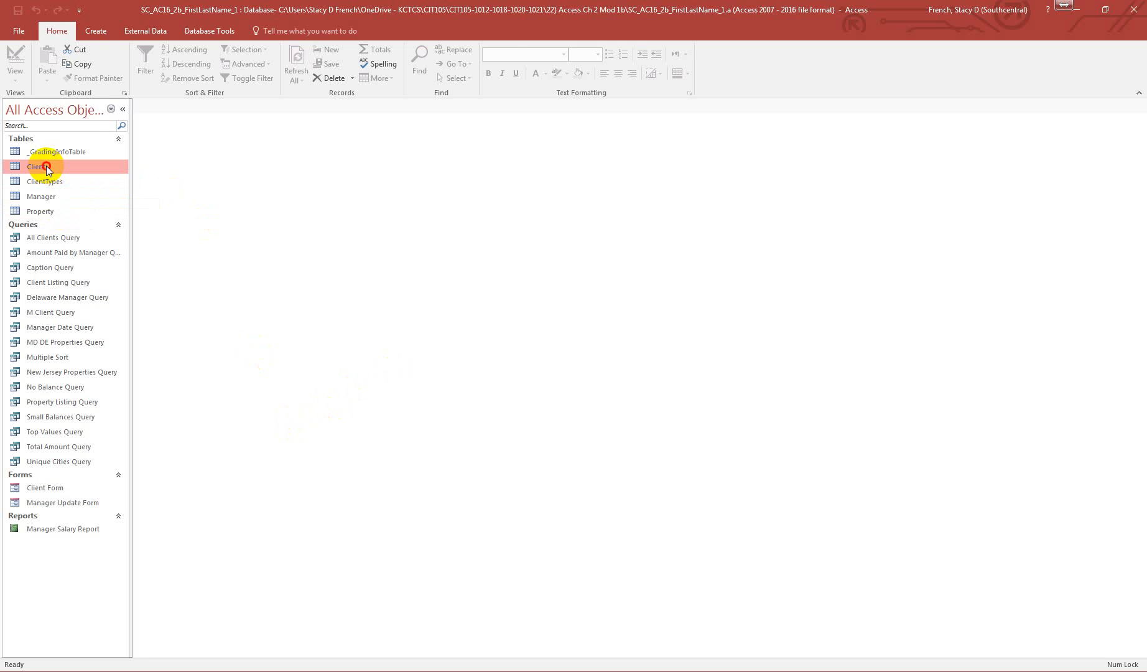
pyautogui.click(96, 30)
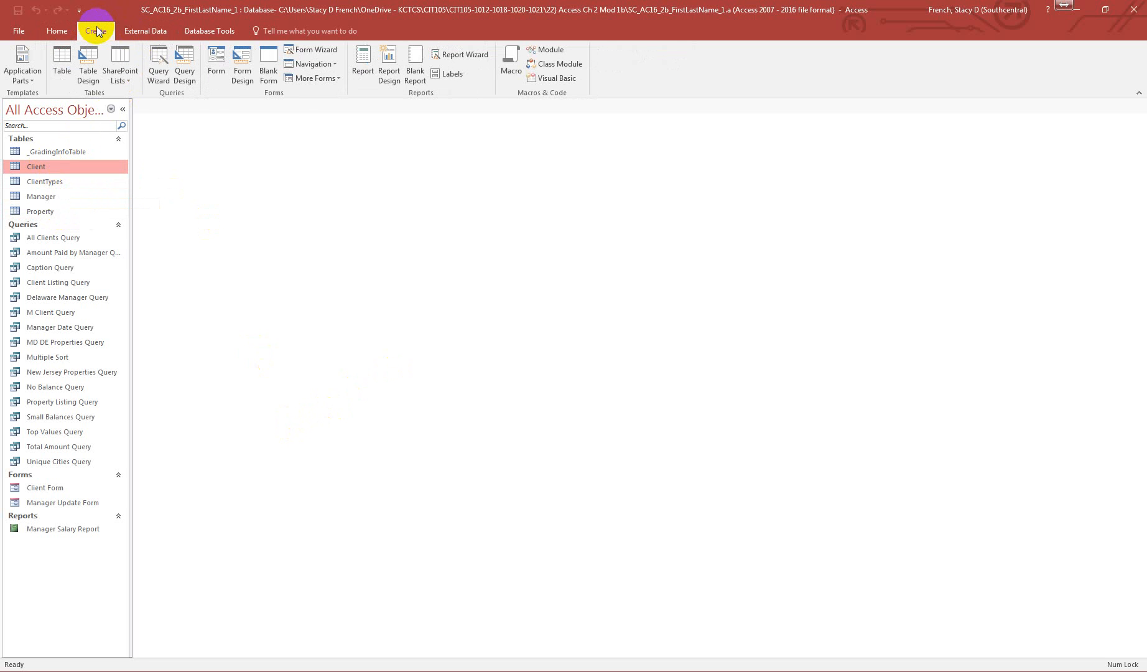
pyautogui.click(181, 65)
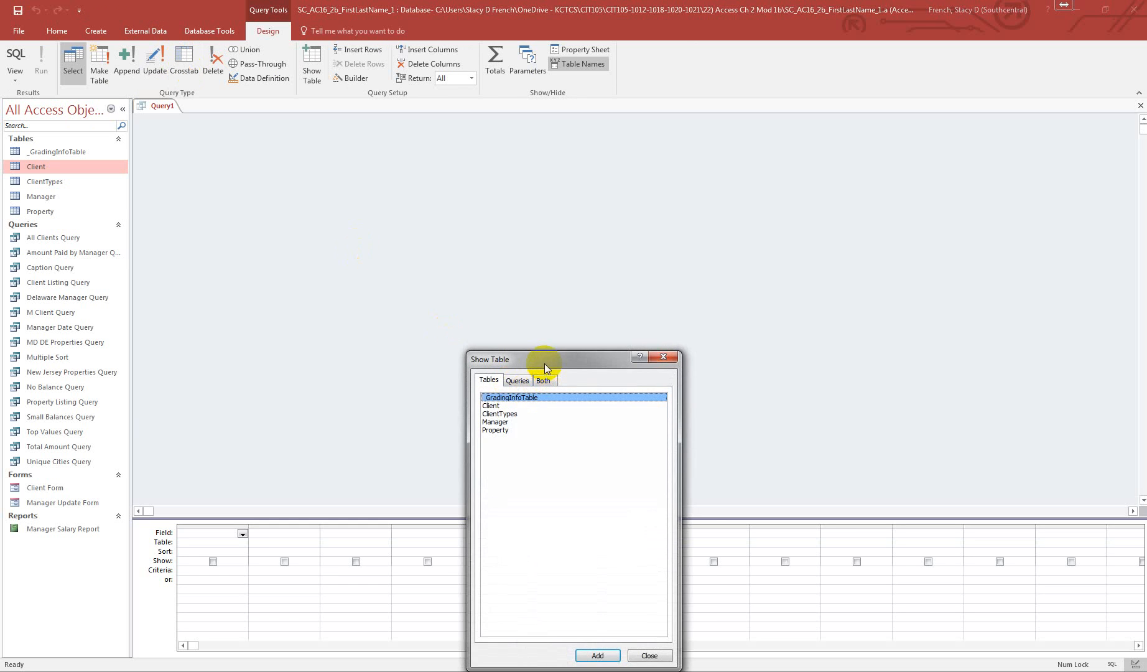
pyautogui.moveTo(544, 363); pyautogui.dragTo(562, 179)
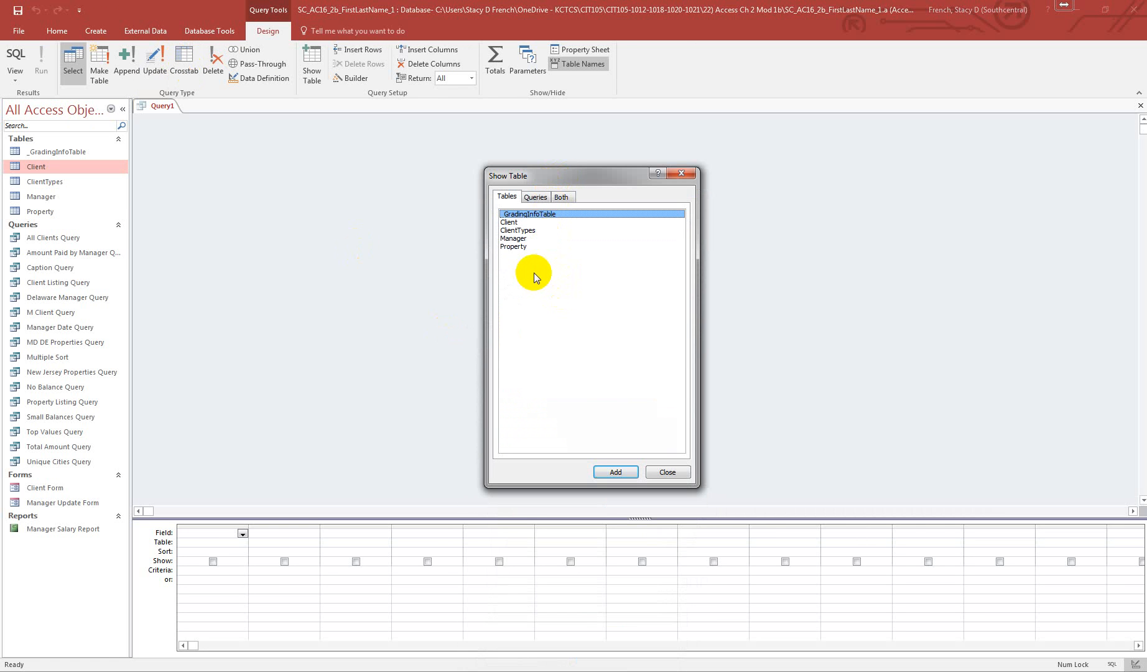
pyautogui.doubleClick(515, 223)
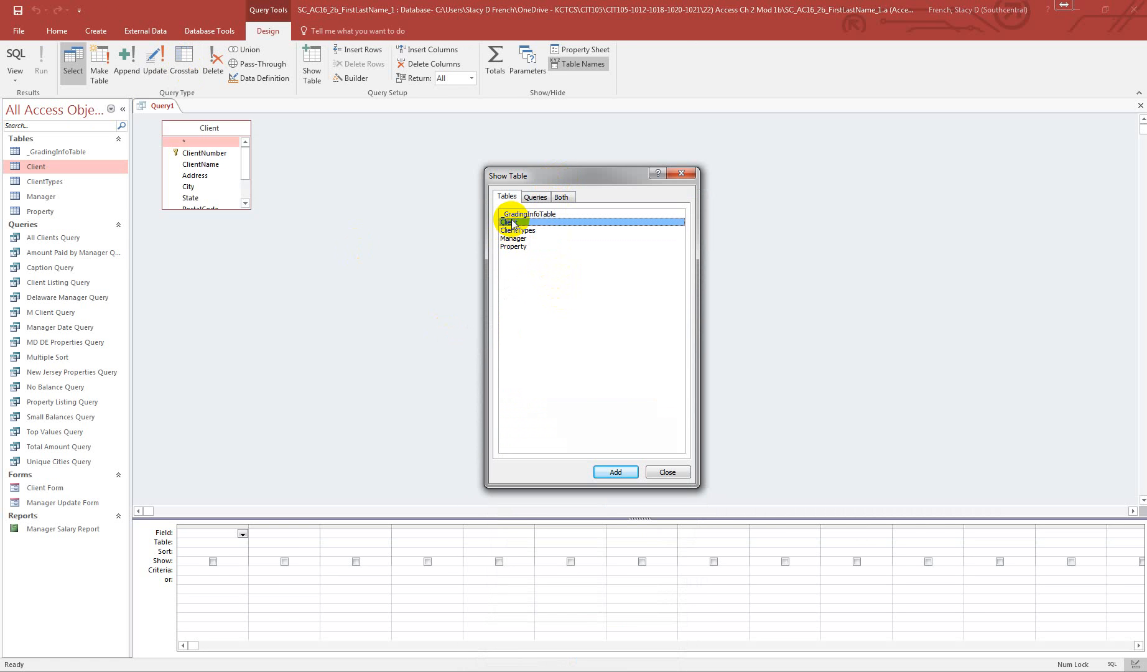
pyautogui.click(663, 472)
pyautogui.moveTo(224, 208); pyautogui.dragTo(222, 284)
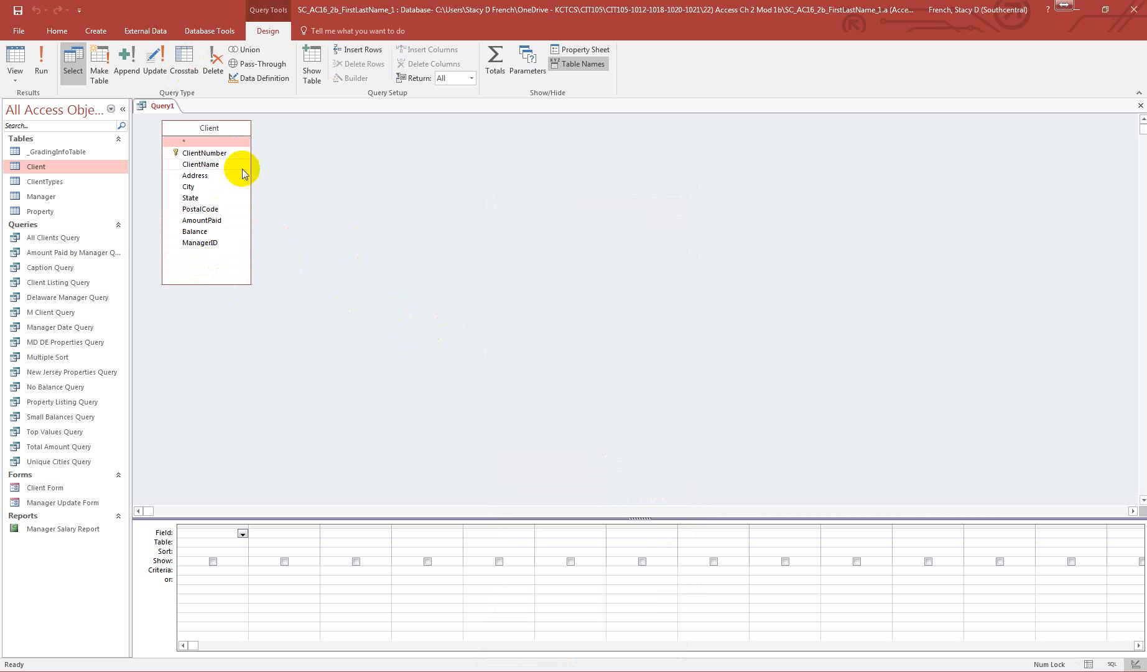
# Add the ManagerID, ClientNumber and ClientName fields from the Client table to the query design grid, in that order
pyautogui.click(206, 245)
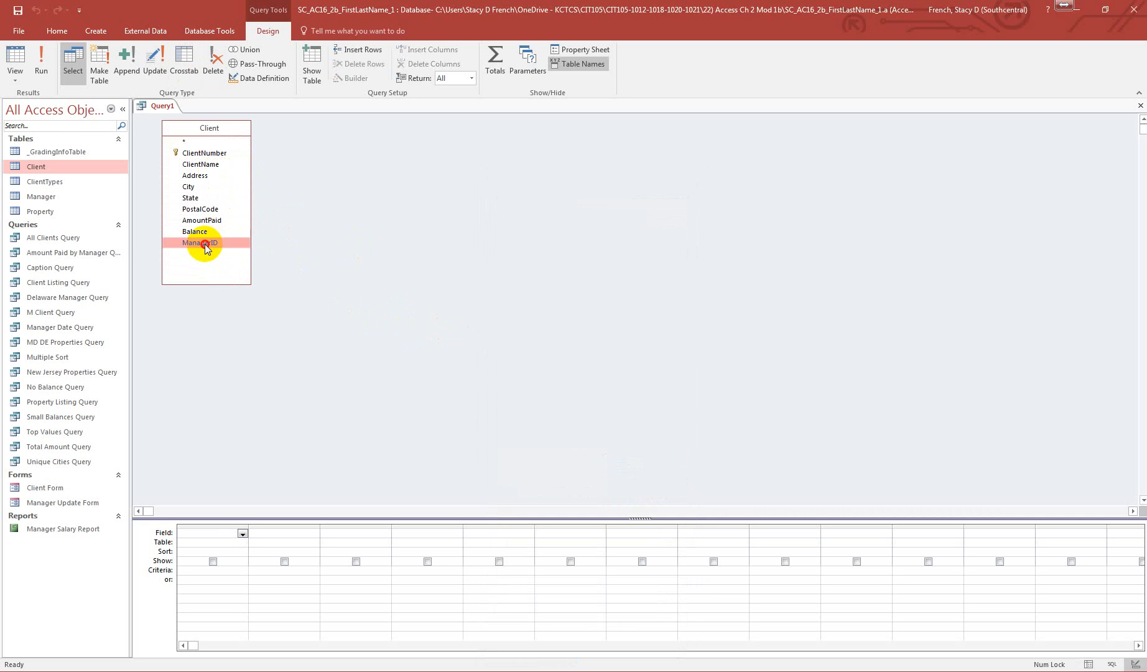
pyautogui.doubleClick(206, 245)
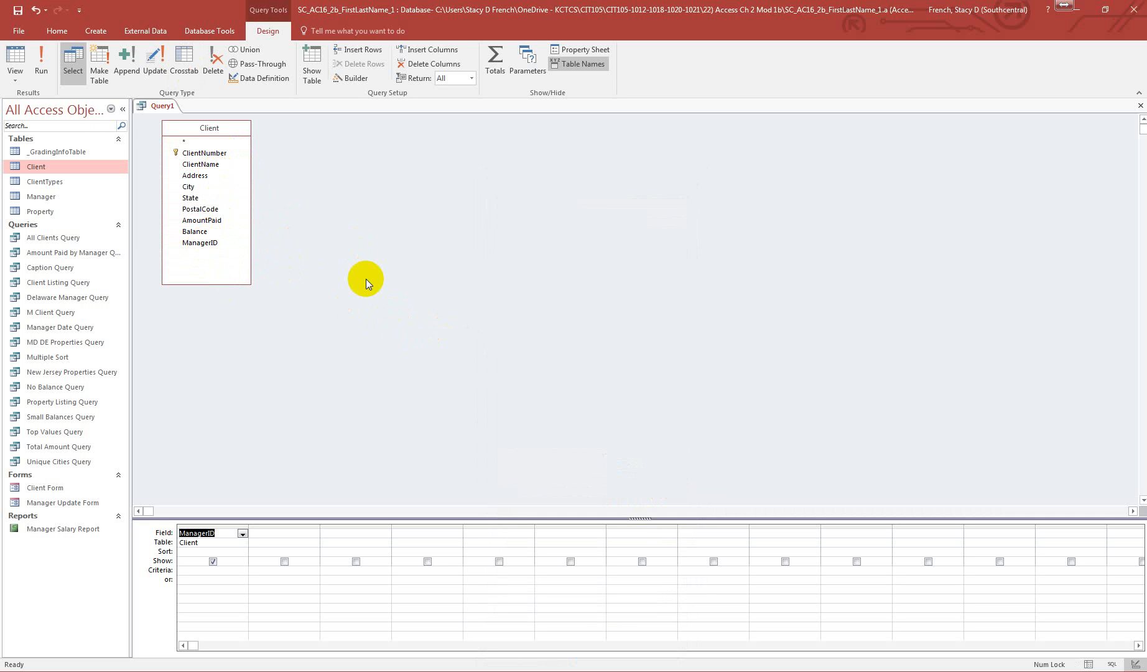
pyautogui.doubleClick(205, 153)
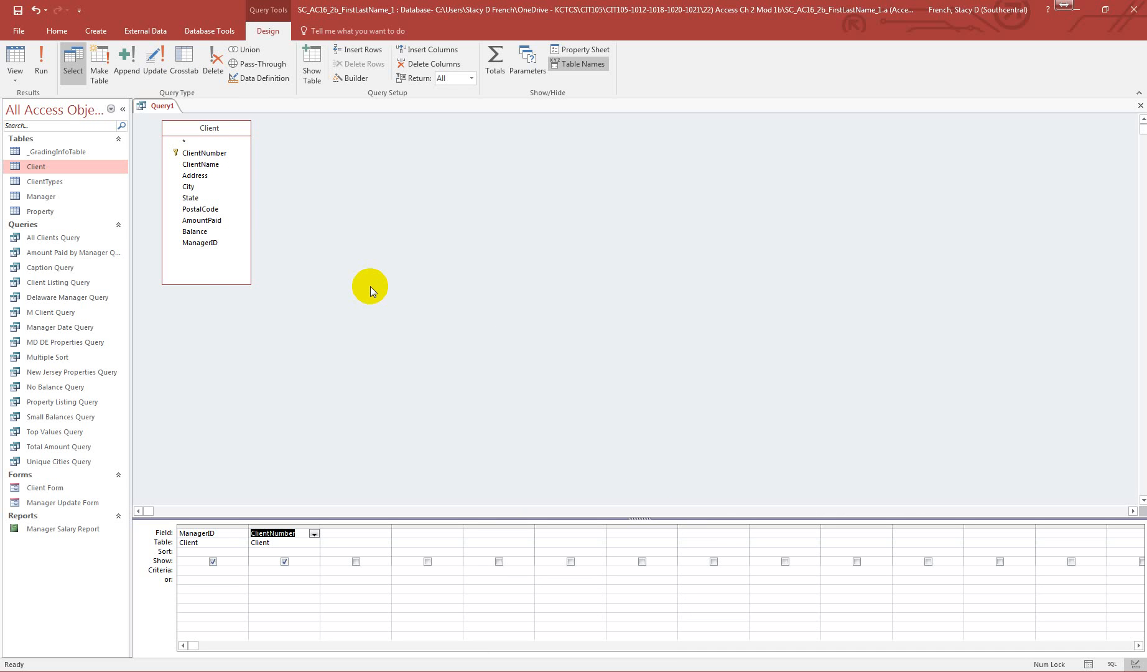
pyautogui.doubleClick(208, 164)
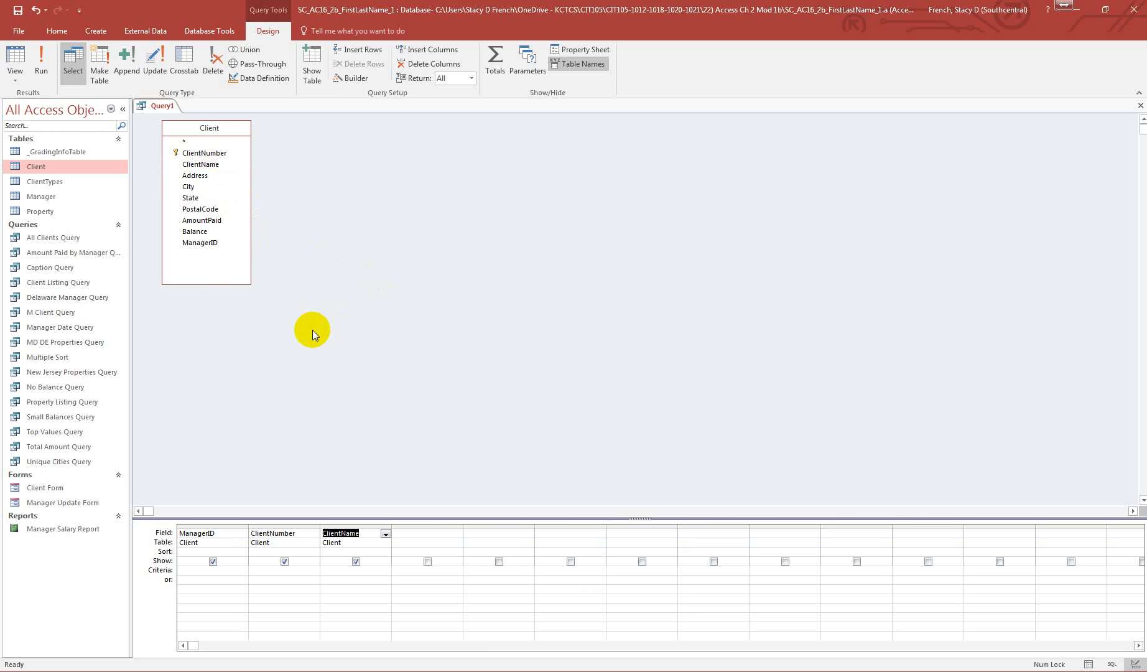
# Add the City and State fields to the query design and set the State criterion to the parameter [Enter State]
pyautogui.doubleClick(188, 186)
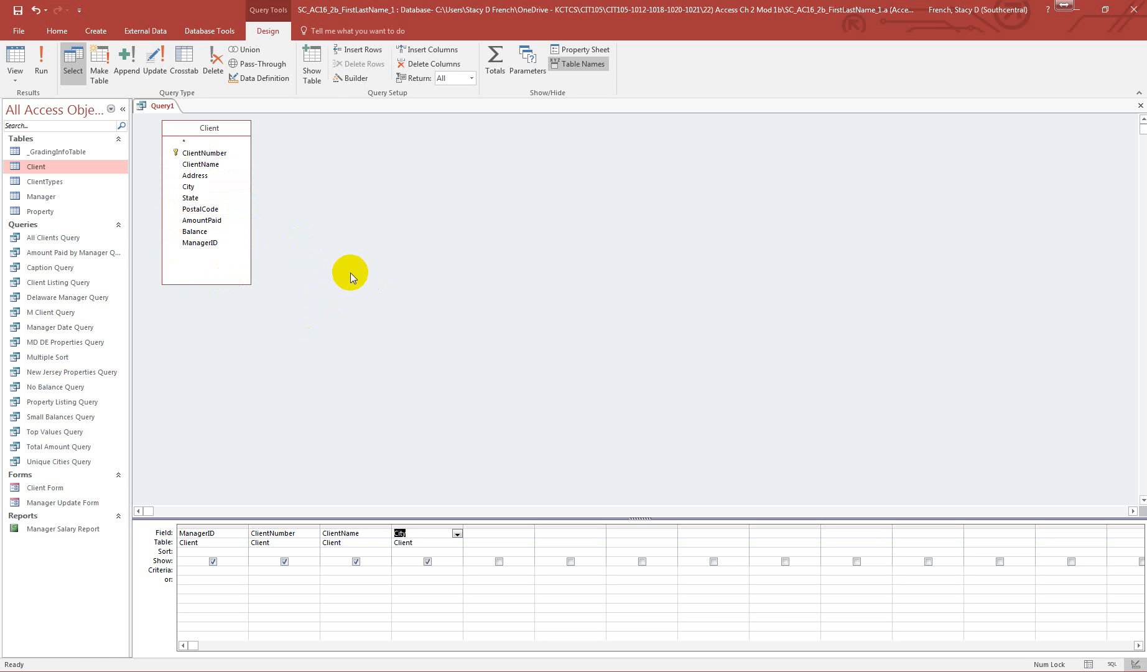
pyautogui.doubleClick(191, 198)
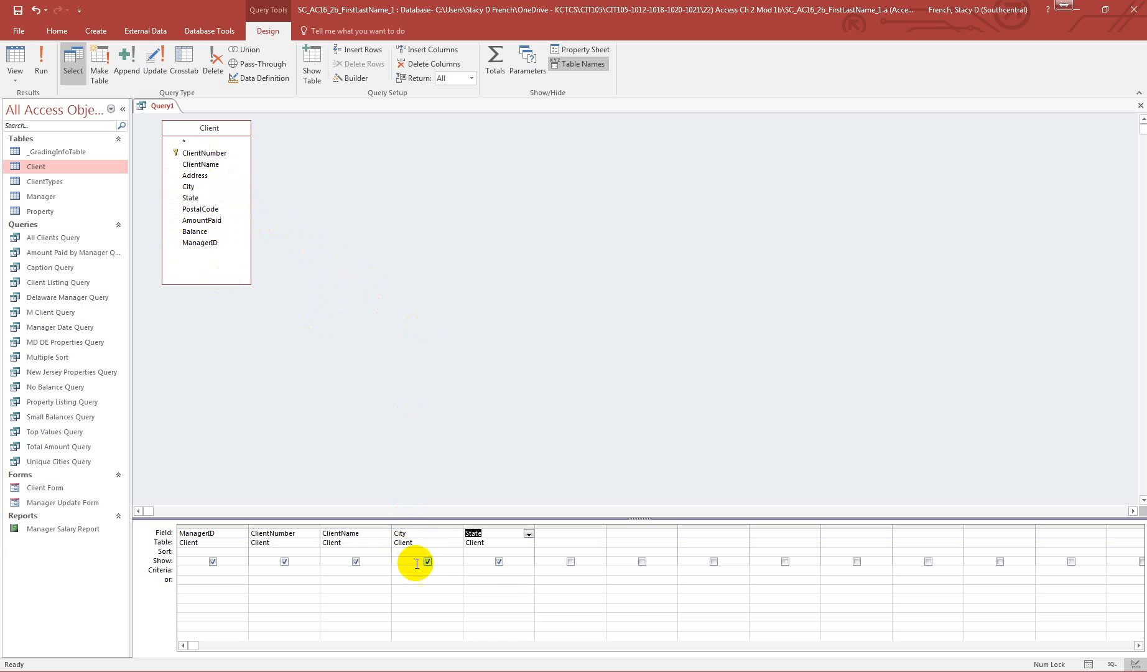
pyautogui.click(485, 571)
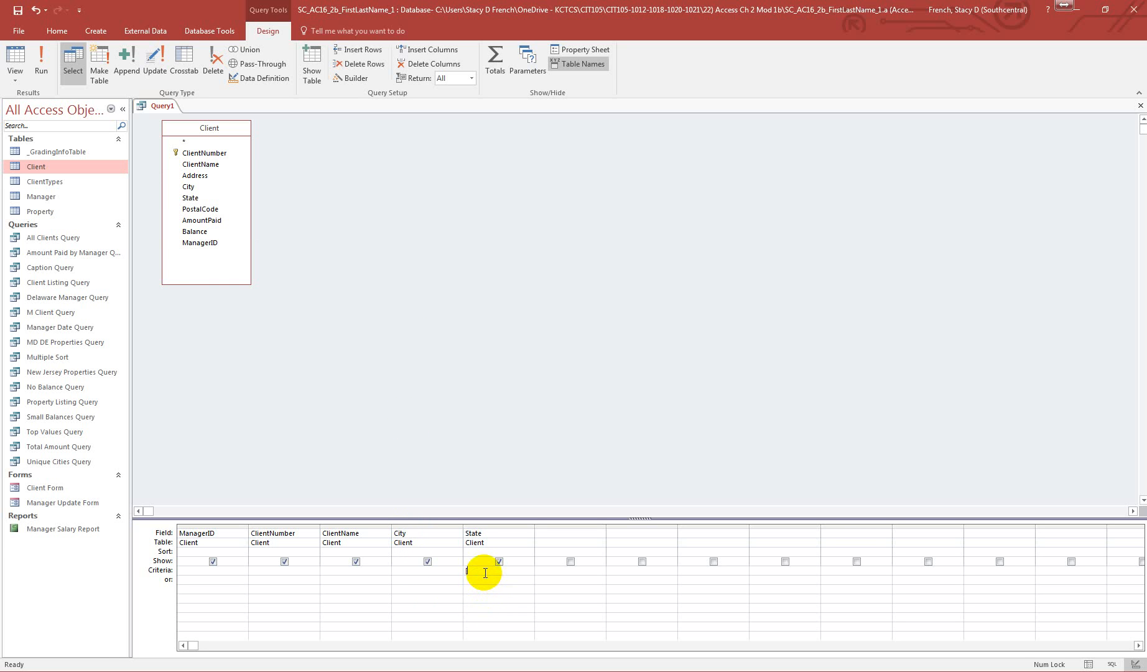
pyautogui.write('[Enter State')
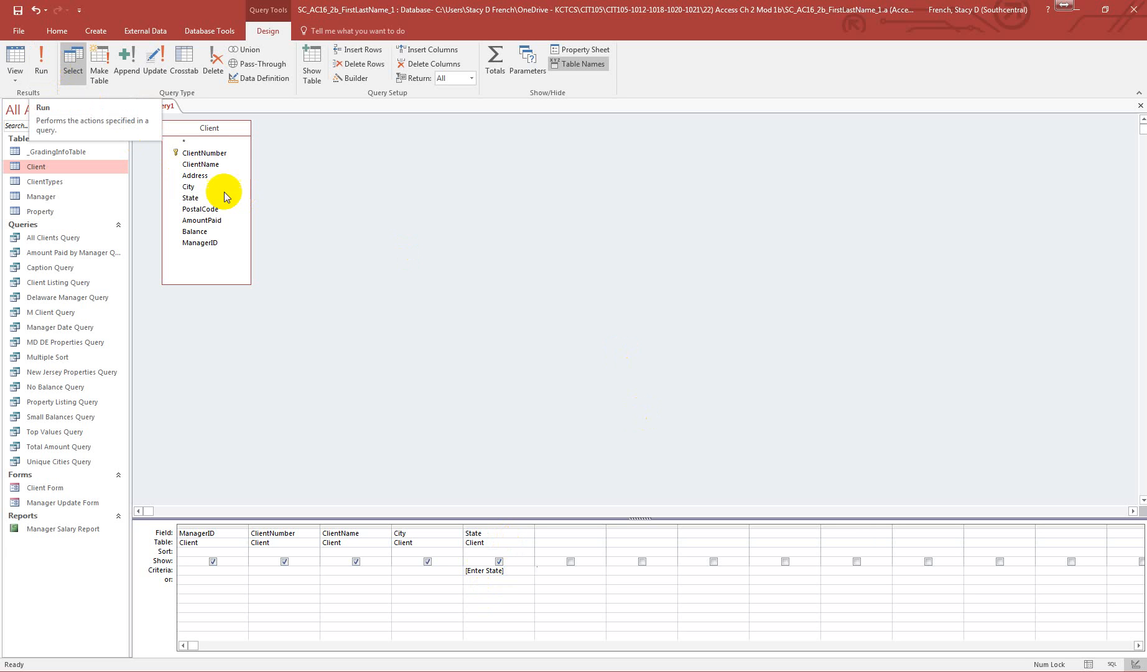
# Run the parameter query with NJ as the state
pyautogui.click(43, 63)
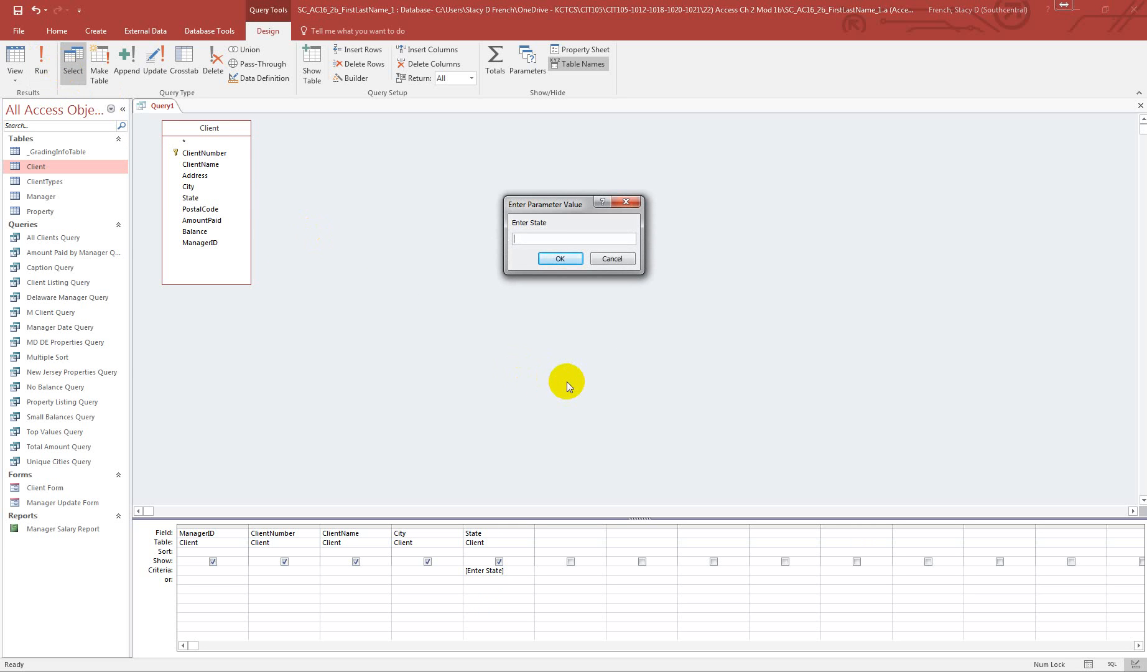
pyautogui.write('NJ')
pyautogui.click(557, 258)
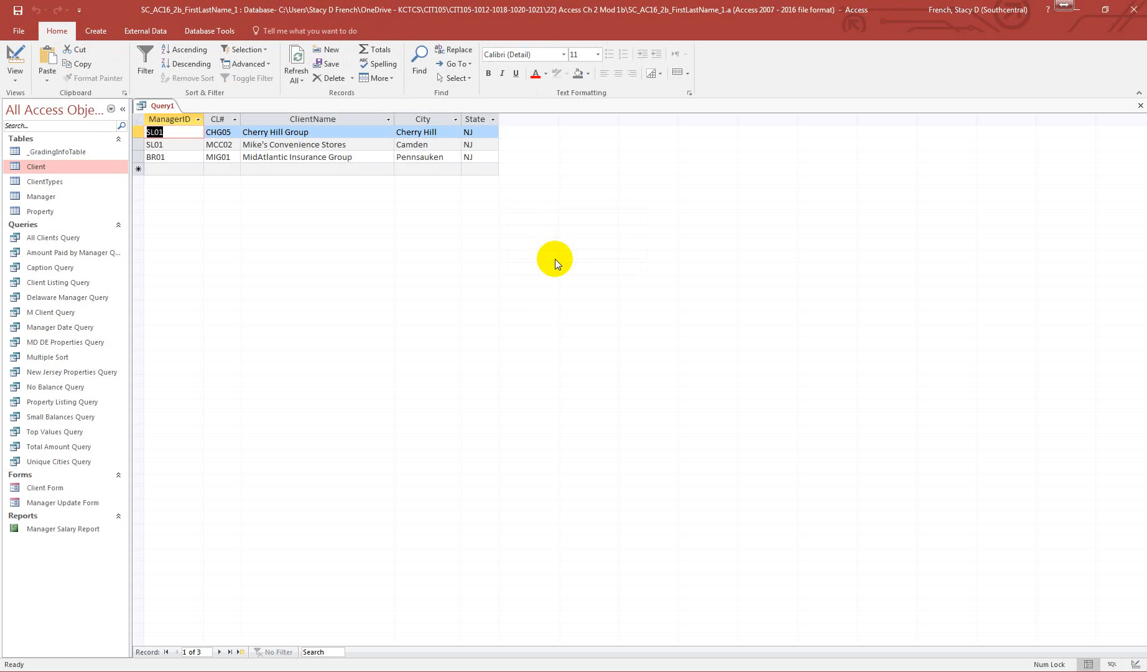
# Close the parameter query and save it as State Client Query
pyautogui.click(1140, 106)
pyautogui.click(529, 377)
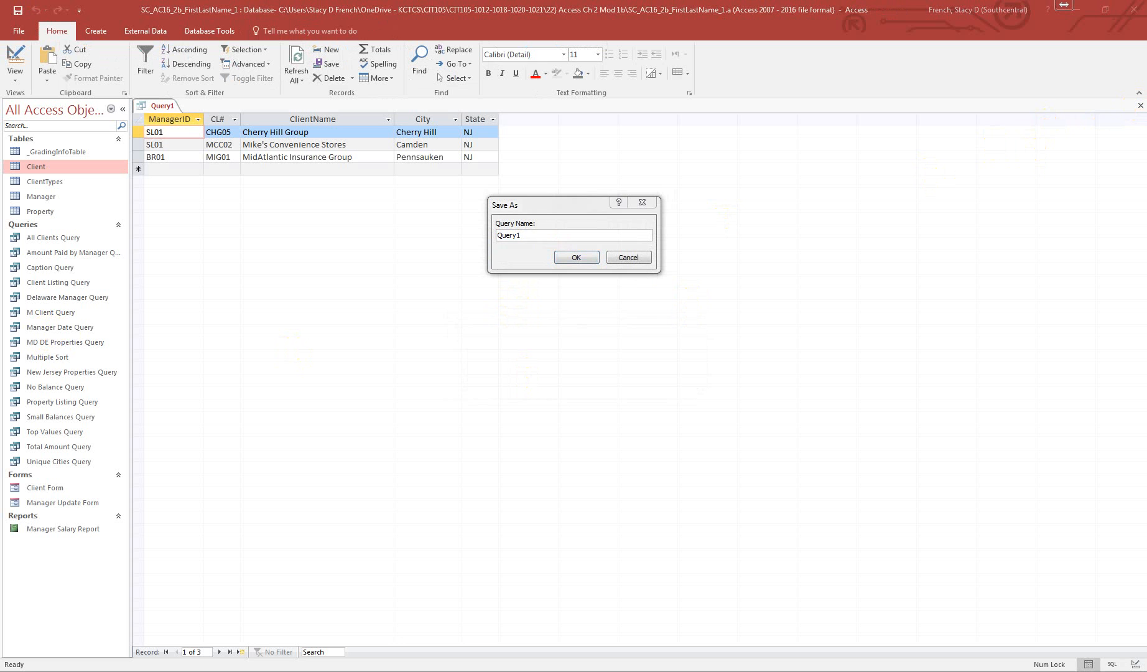
pyautogui.click(541, 235)
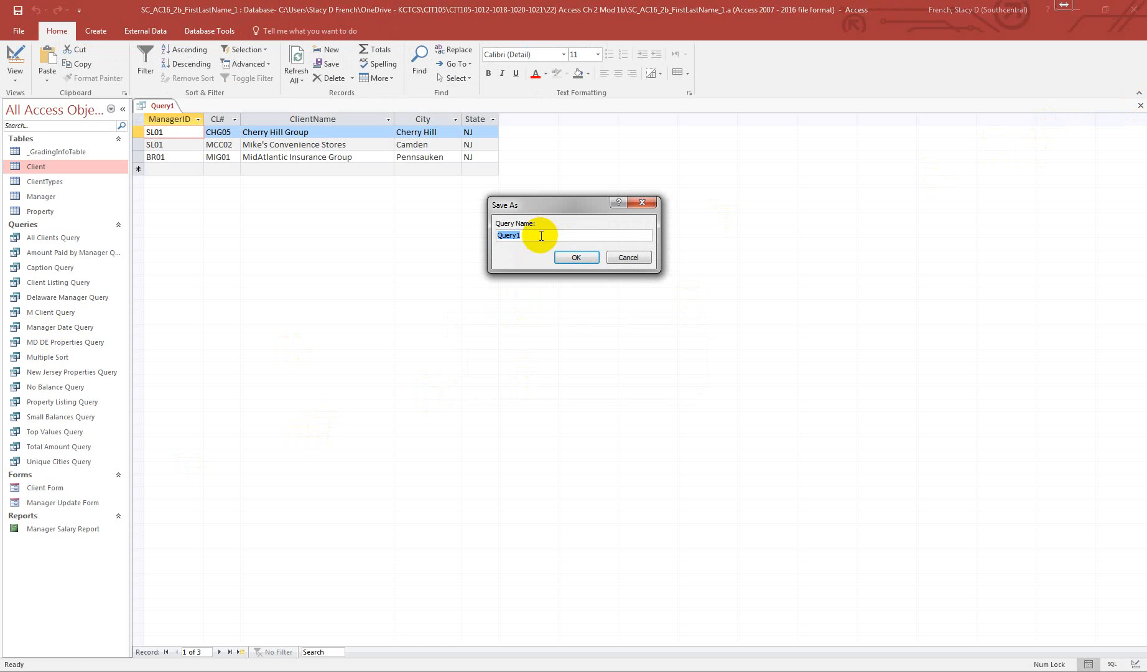
pyautogui.write('State Client Query')
pyautogui.click(578, 258)
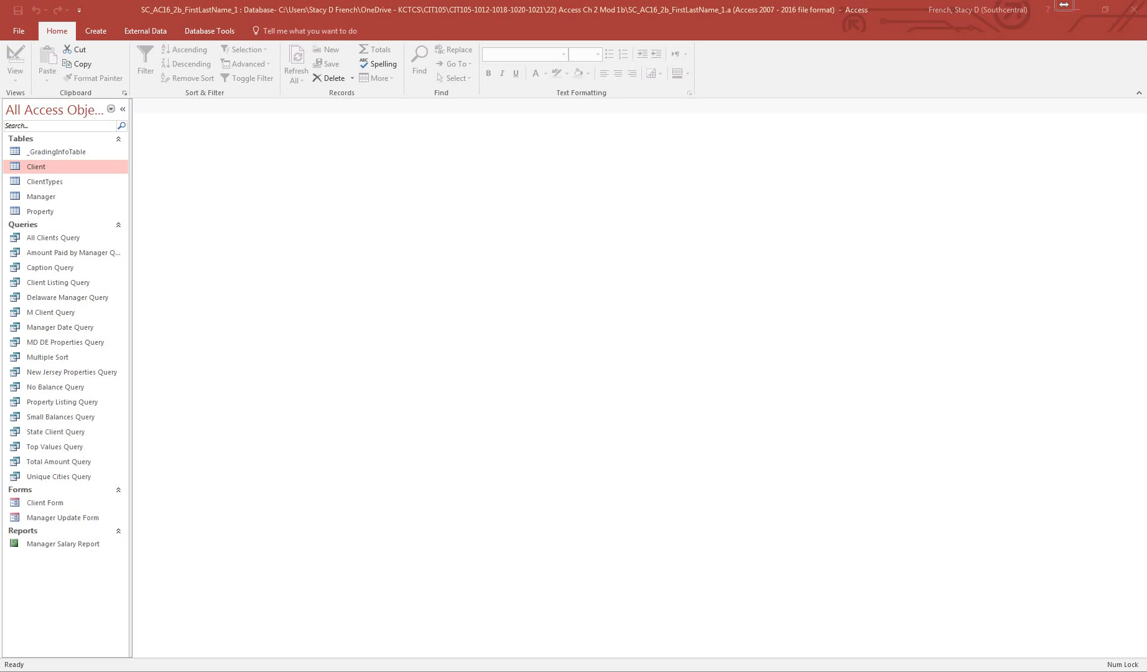
# Create a new query in Design view based on the Manager and Client tables
pyautogui.click(98, 30)
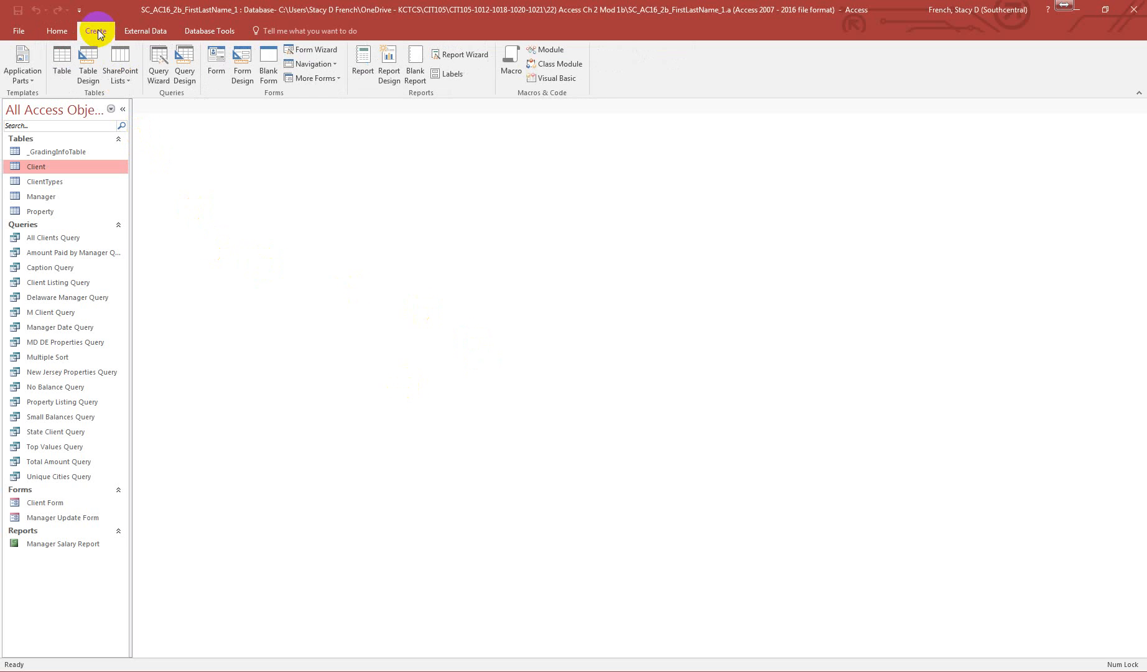
pyautogui.click(185, 62)
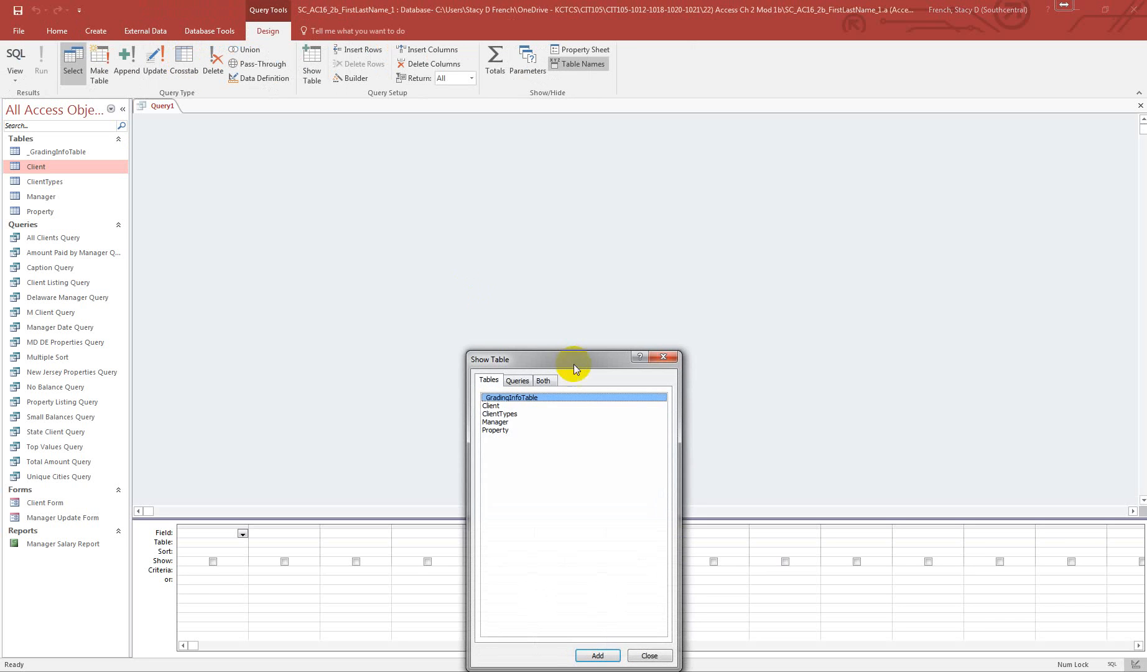
pyautogui.moveTo(573, 364); pyautogui.dragTo(423, 133)
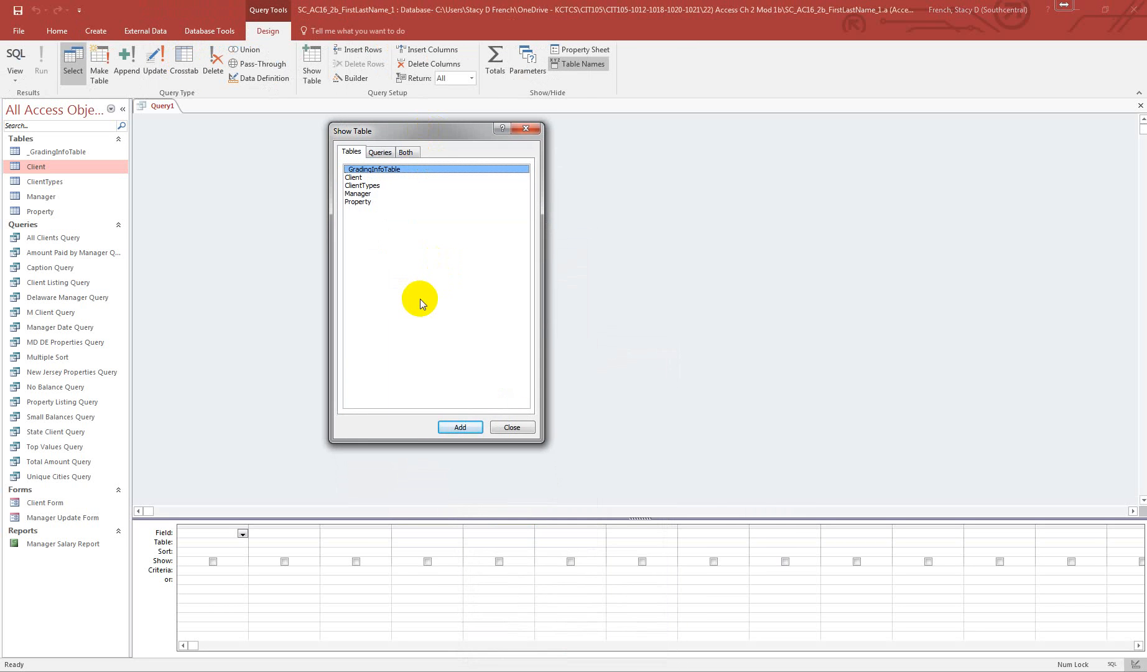
pyautogui.doubleClick(363, 194)
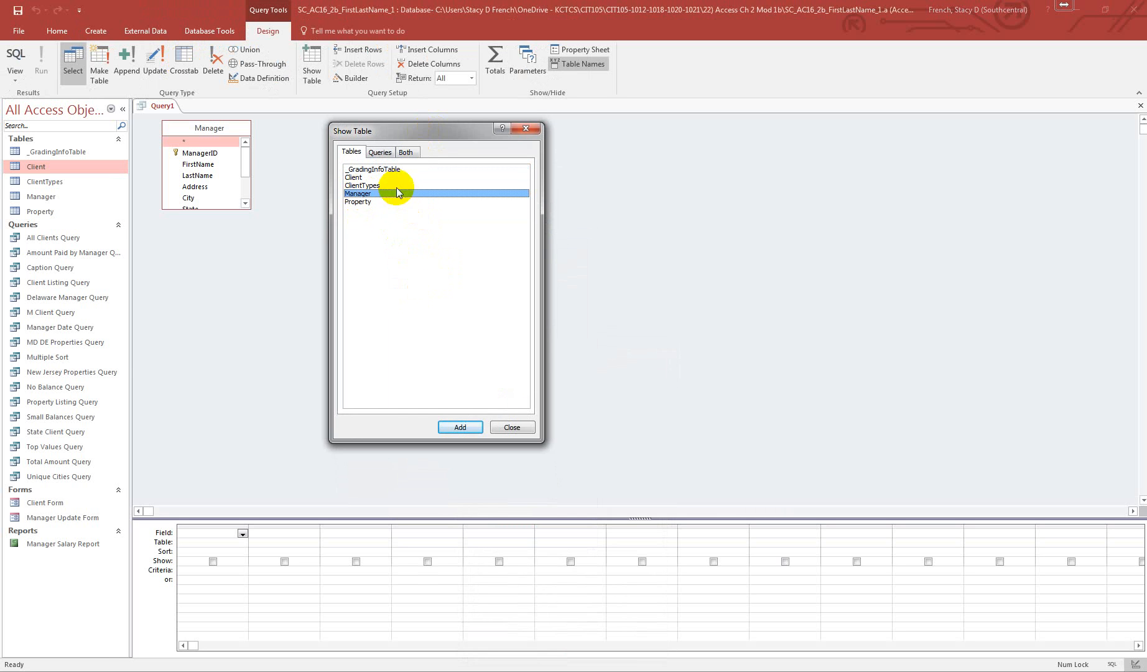
pyautogui.doubleClick(361, 178)
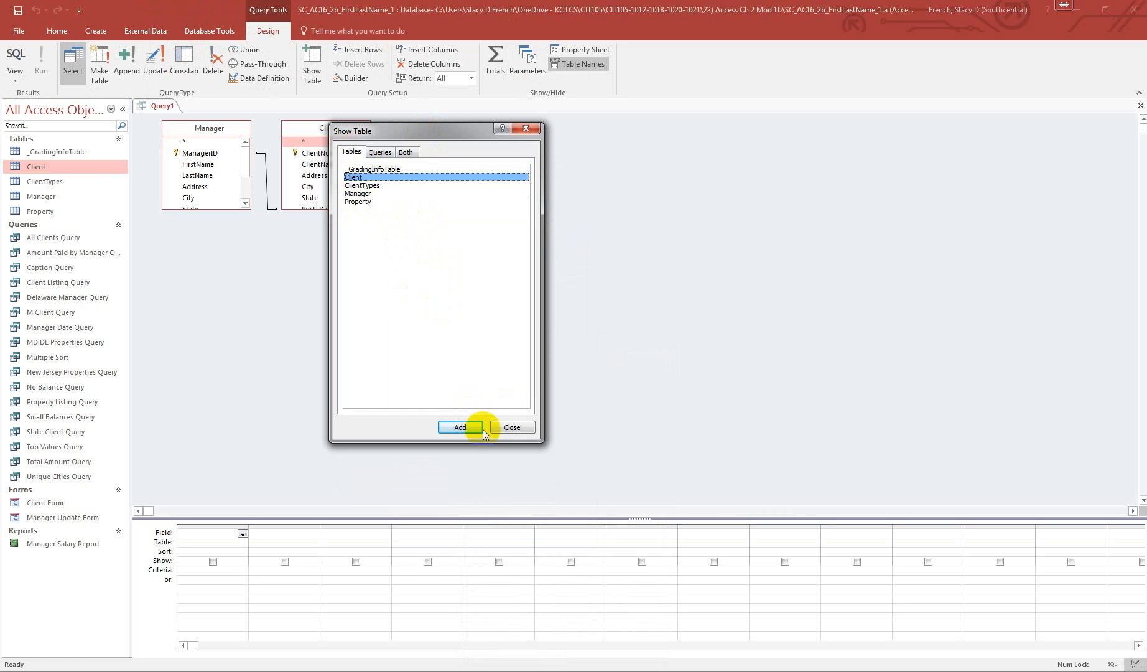
pyautogui.click(510, 426)
# Enlarge the Manager and Client field lists to show every field and make the design grid area taller
pyautogui.moveTo(208, 210); pyautogui.dragTo(217, 267)
pyautogui.moveTo(322, 210); pyautogui.dragTo(327, 267)
pyautogui.moveTo(342, 516); pyautogui.dragTo(341, 363)
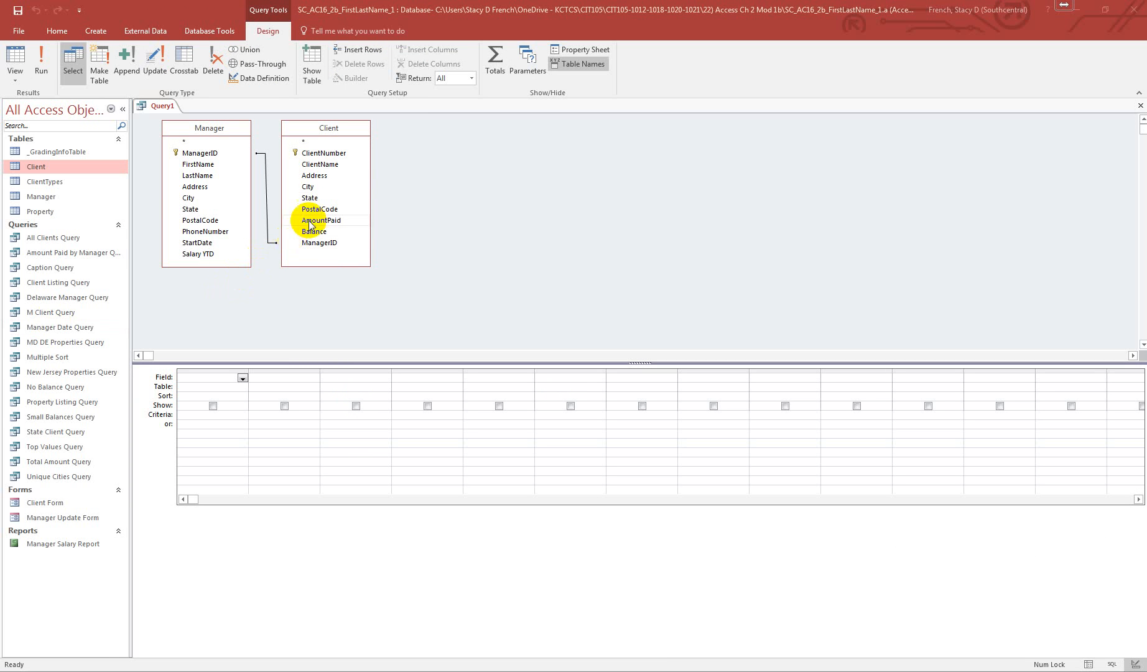
# Add ClientName from the Client table, then FirstName, LastName and PhoneNumber from the Manager table to the design grid
pyautogui.doubleClick(325, 164)
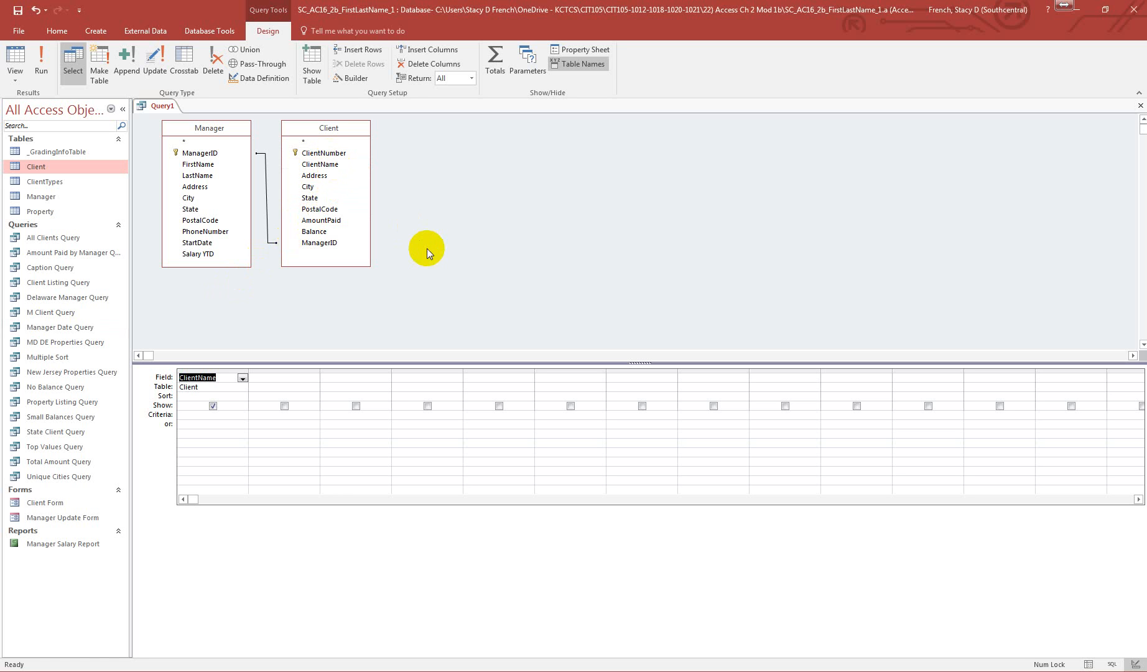
pyautogui.doubleClick(199, 164)
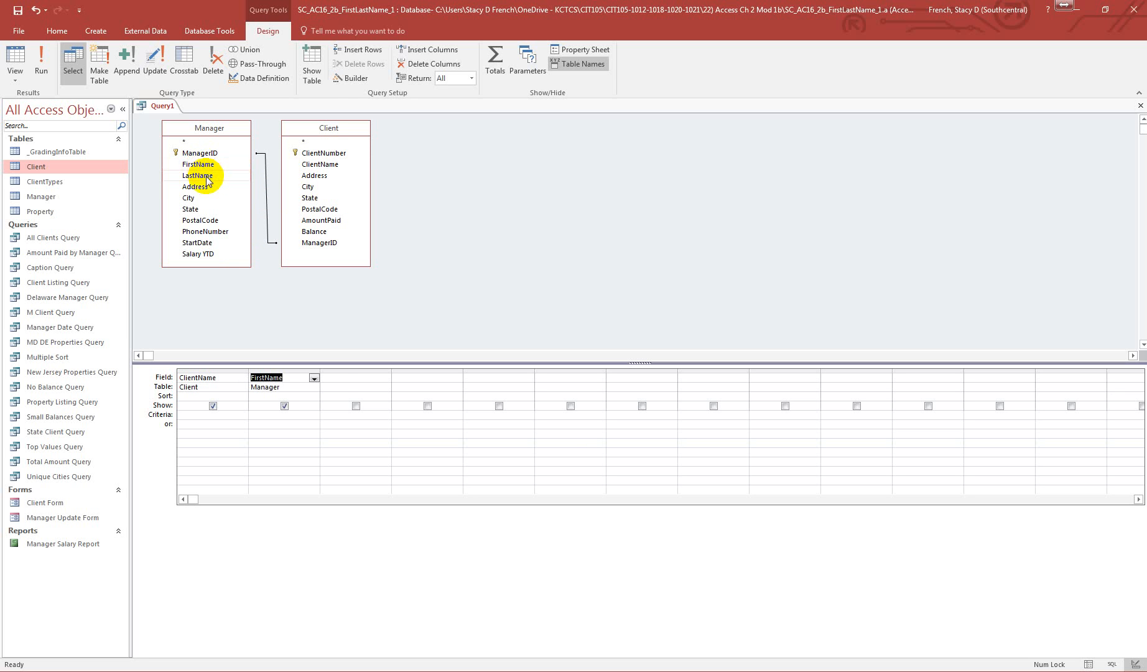
pyautogui.doubleClick(206, 176)
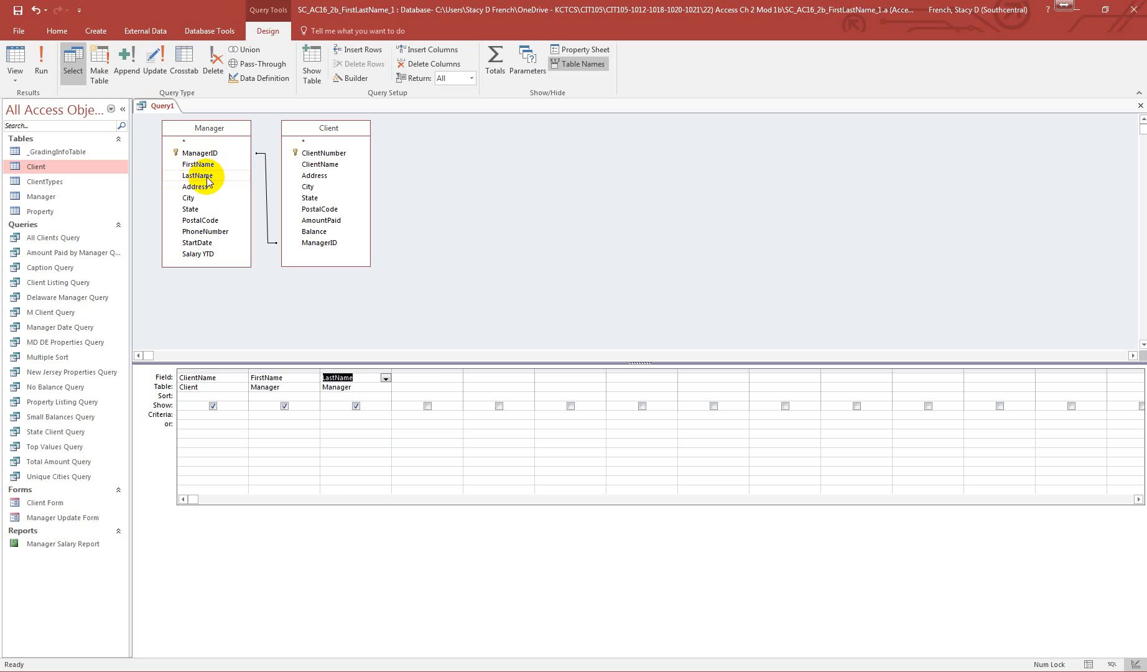
pyautogui.doubleClick(205, 231)
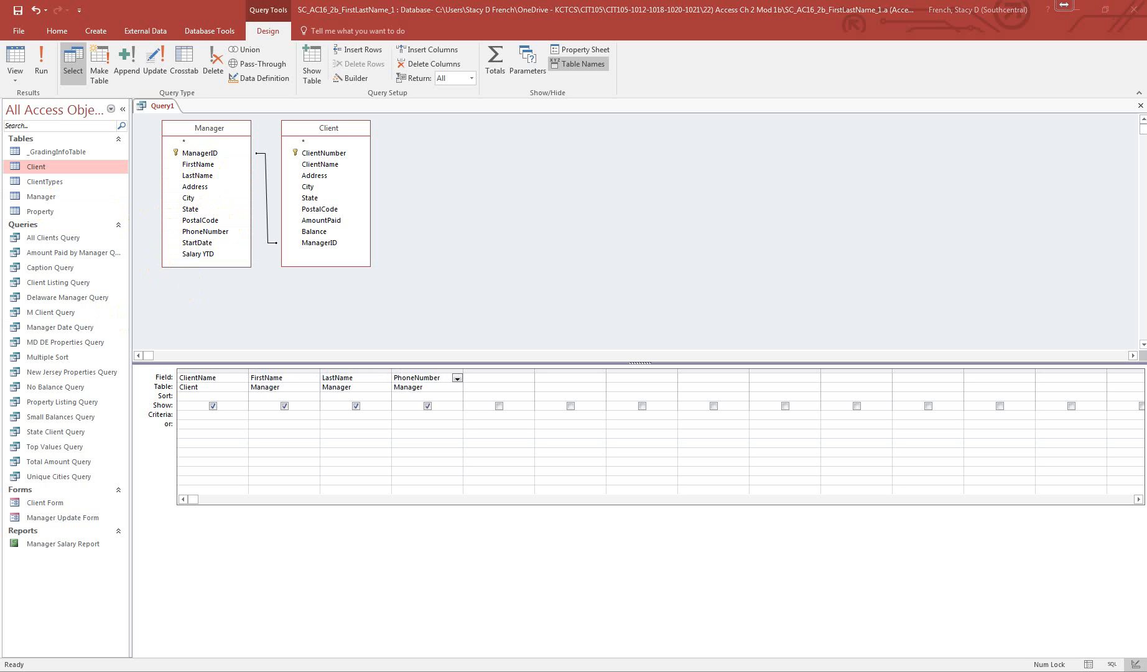
# Save the two-table query as Manager Client Query, and run it before closing it
pyautogui.rightClick(157, 106)
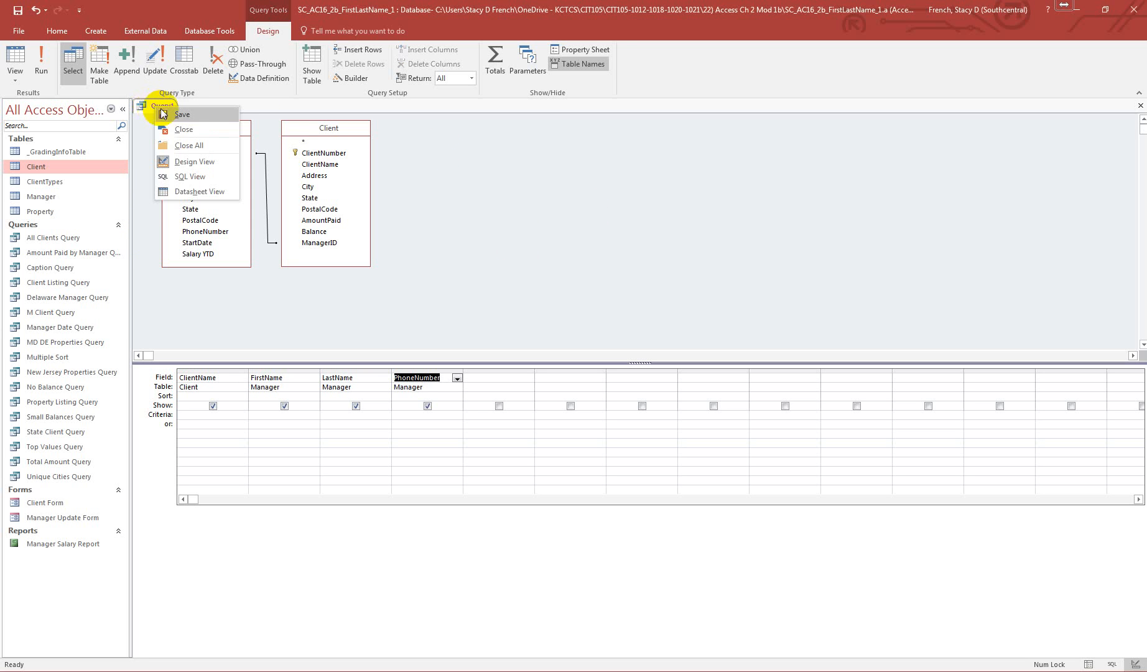
pyautogui.click(183, 115)
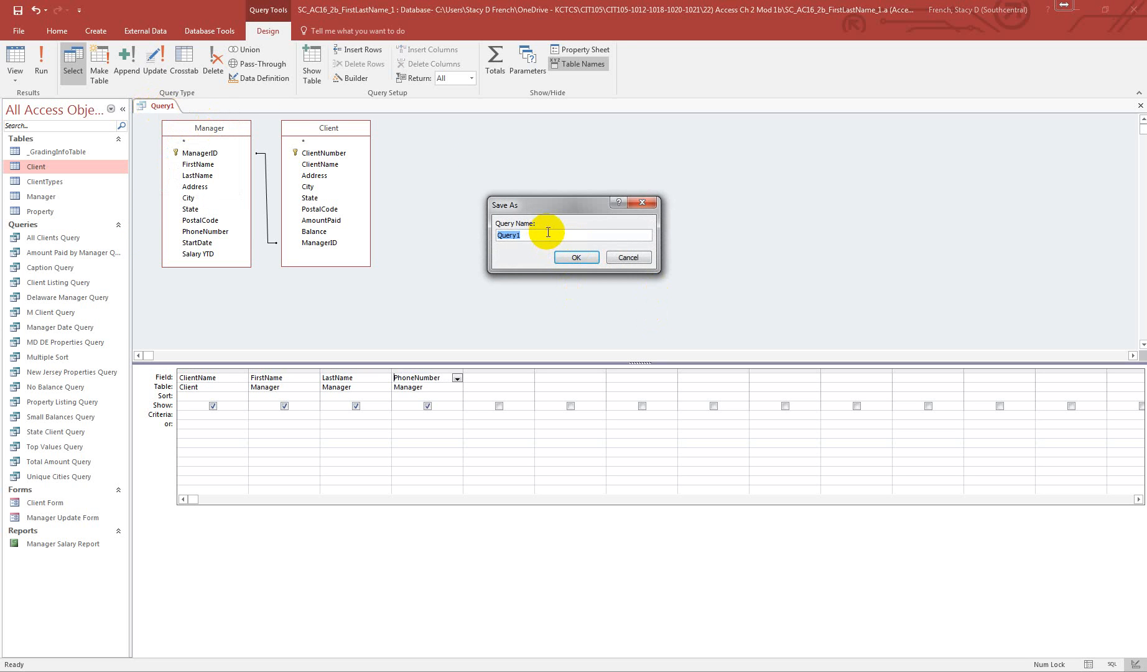
pyautogui.write('Manager Client Query')
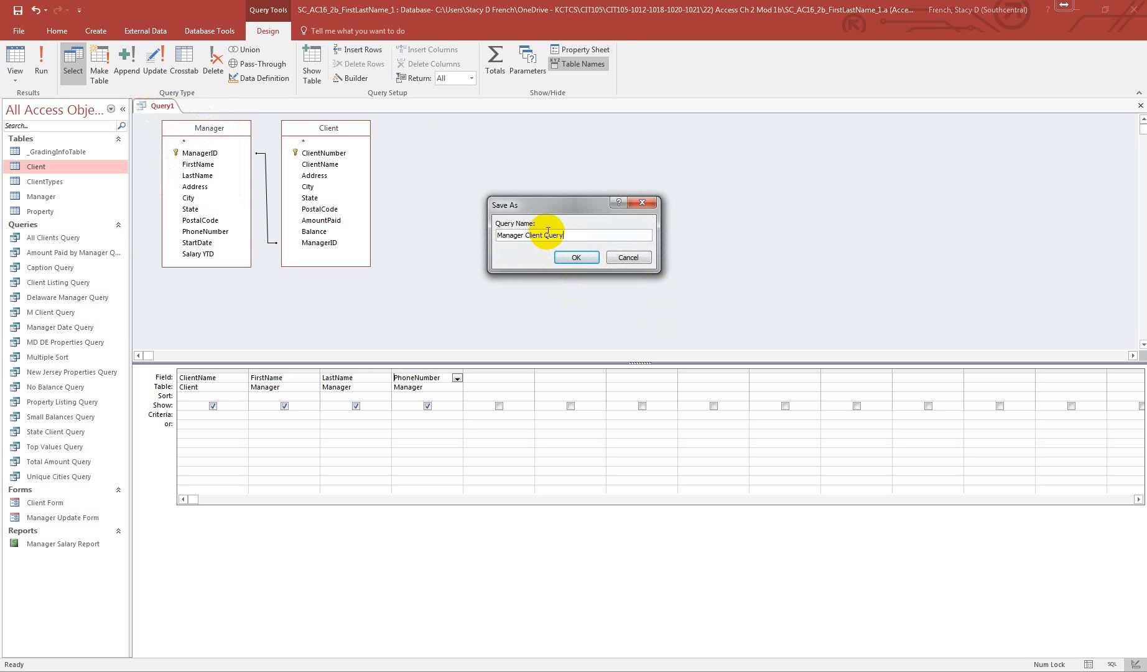
pyautogui.click(576, 257)
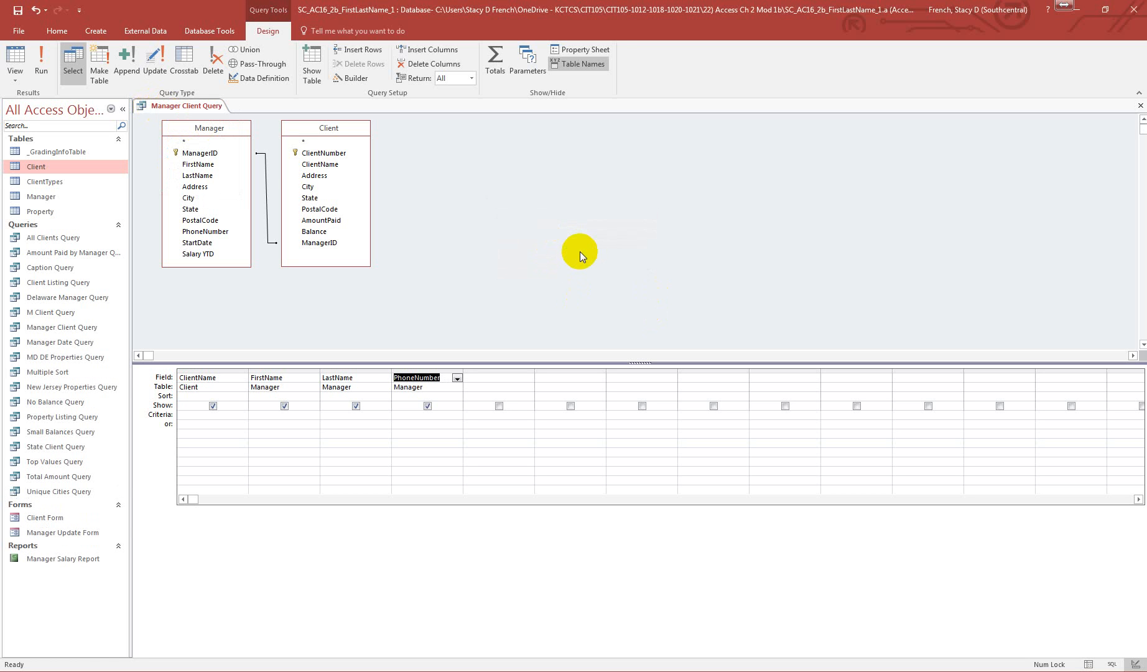
pyautogui.click(40, 60)
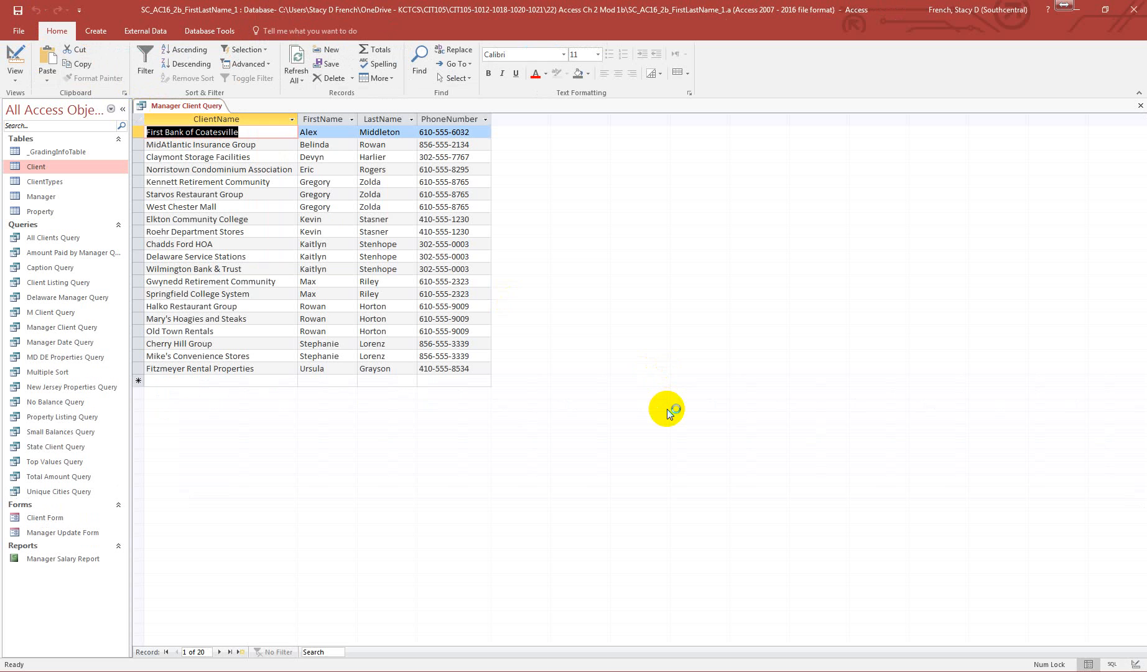
pyautogui.click(1140, 106)
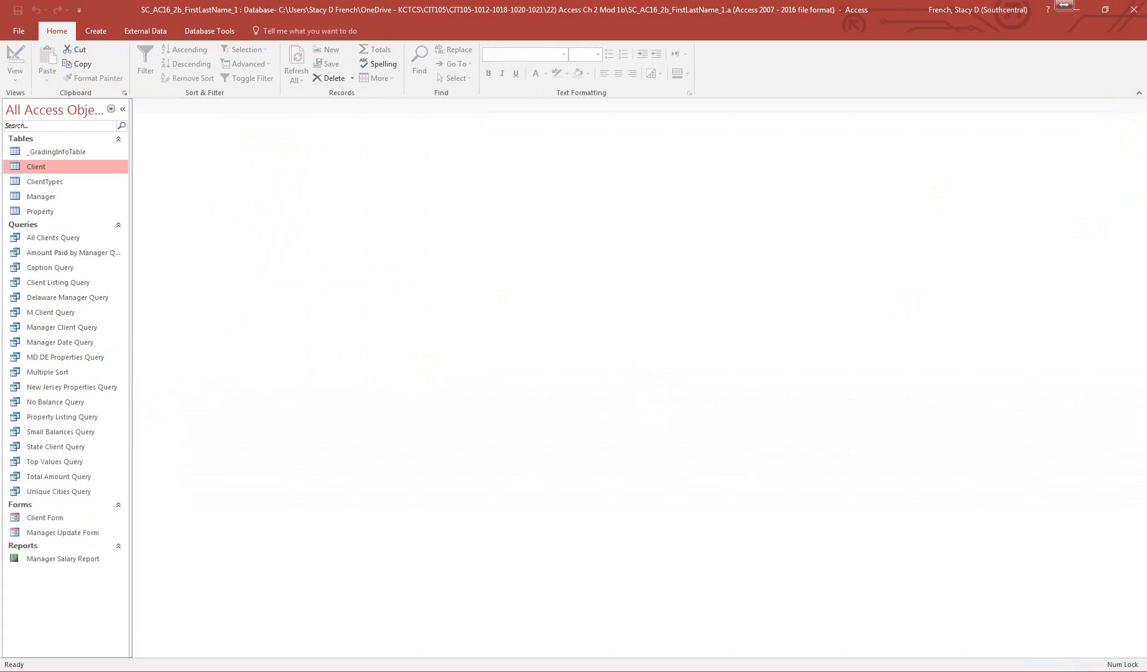
# Open the Unique Cities Query in Design view and set its Unique Values query property to Yes
pyautogui.rightClick(63, 491)
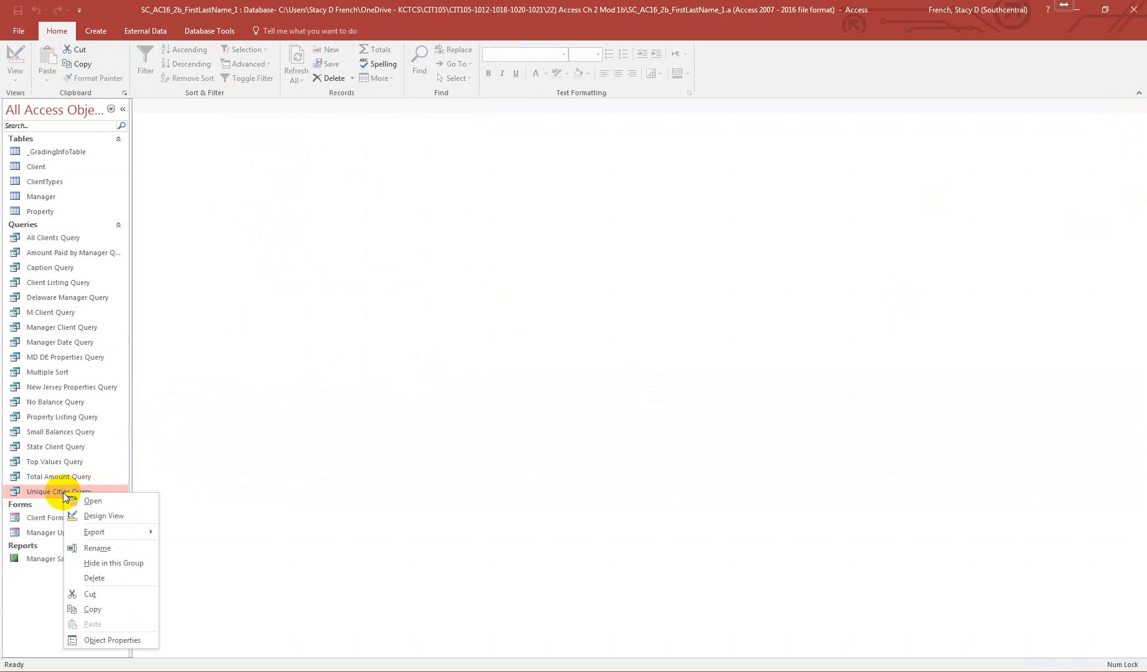
pyautogui.click(103, 515)
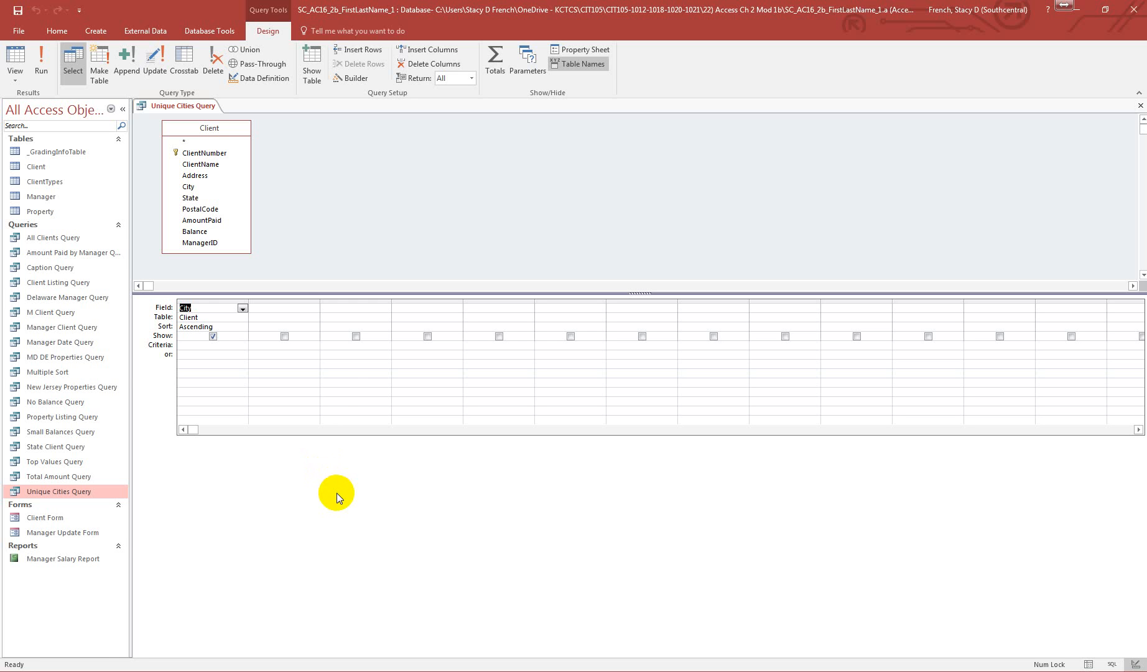
pyautogui.click(298, 307)
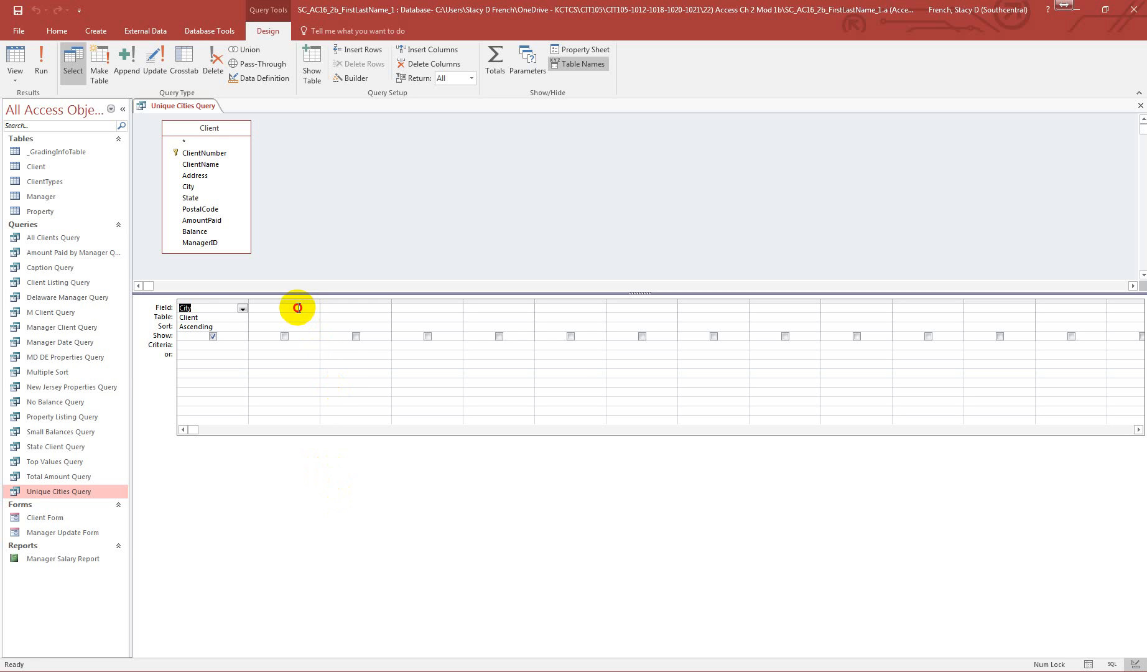
pyautogui.click(300, 301)
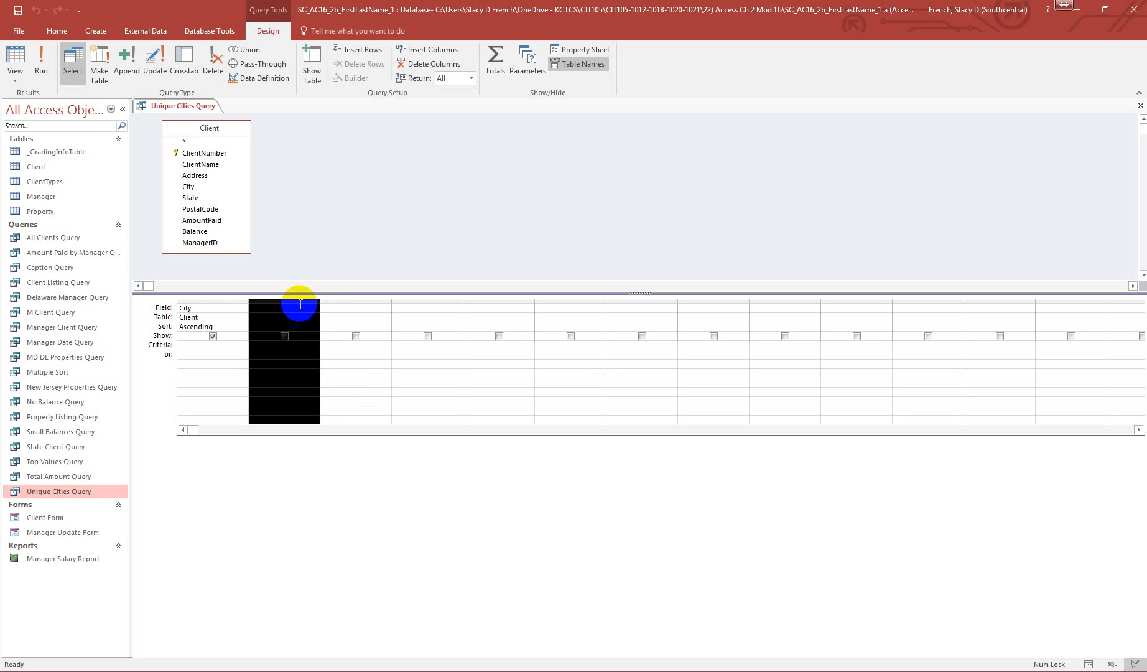
pyautogui.click(578, 53)
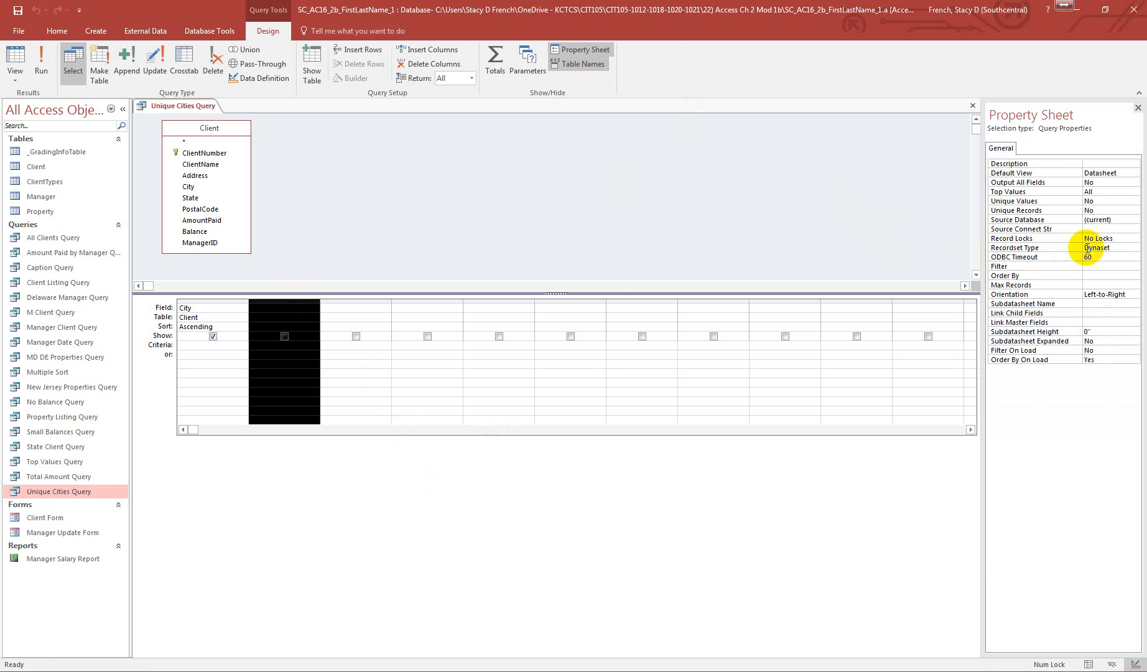
pyautogui.click(1118, 200)
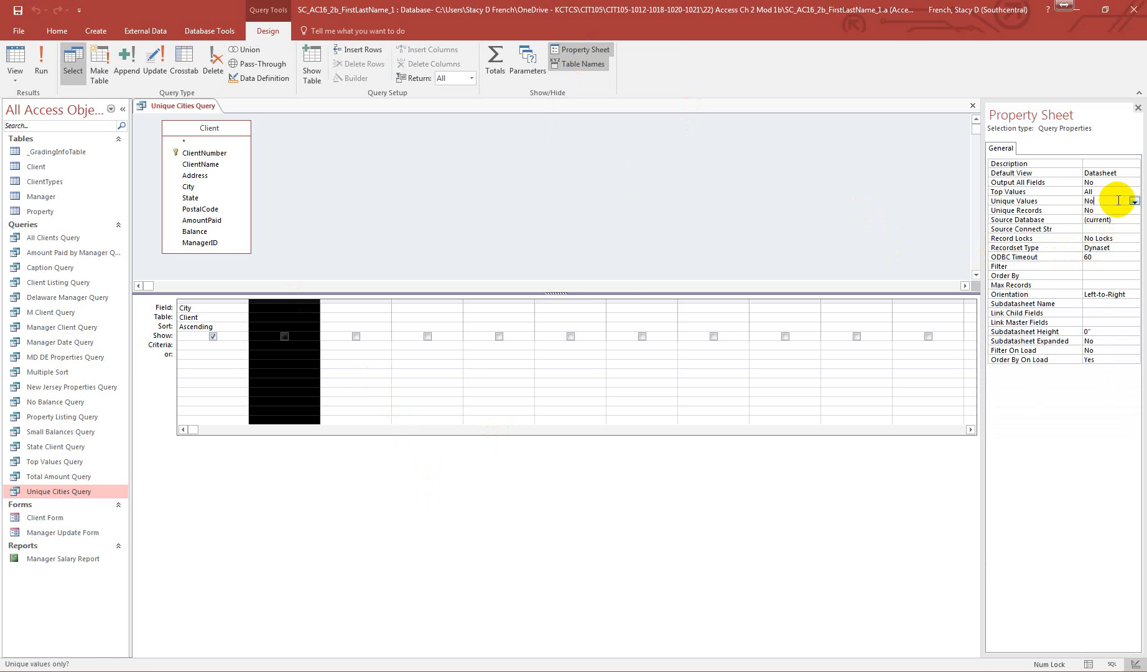
pyautogui.click(1134, 201)
pyautogui.click(1110, 210)
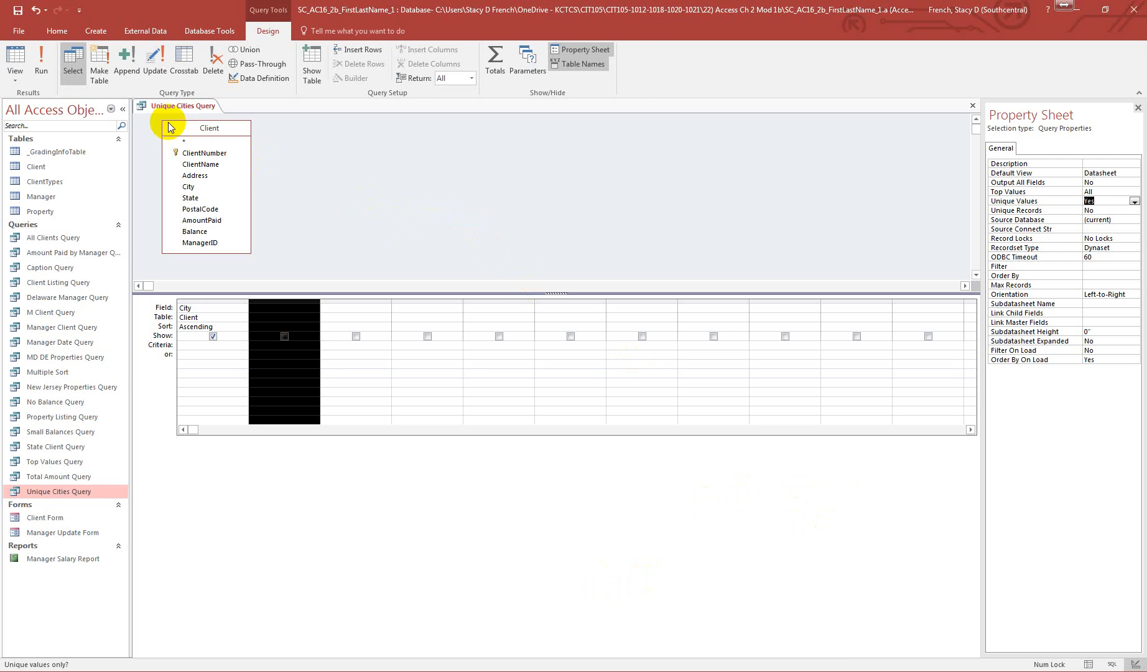
# Run the Unique Cities Query, then close it and save its design changes
pyautogui.click(47, 55)
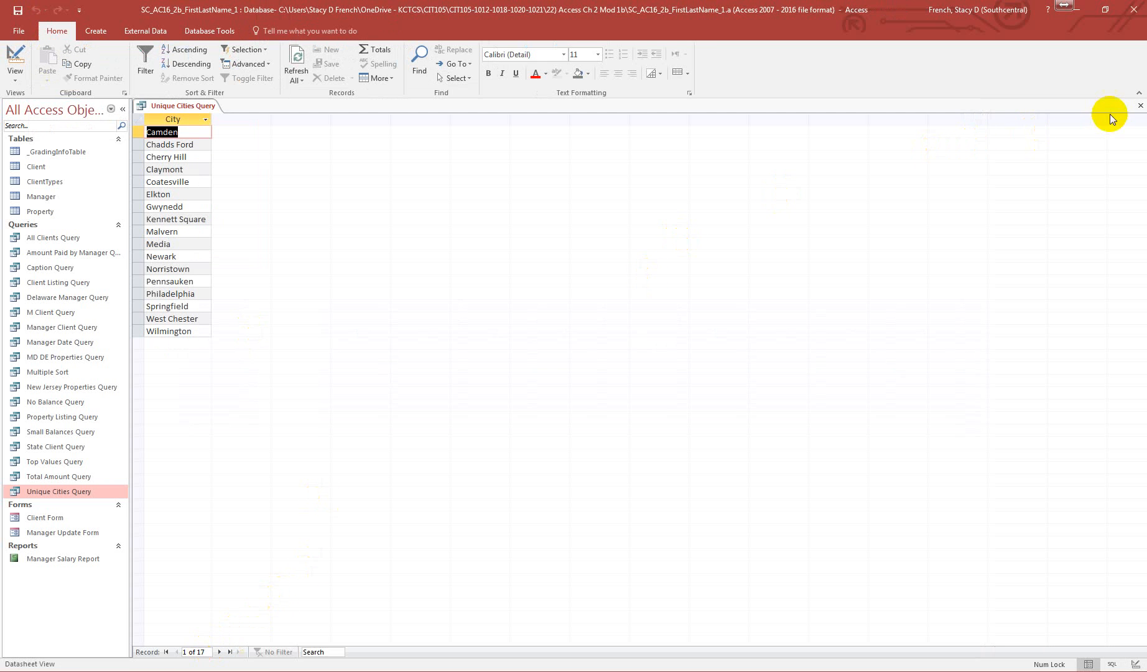
pyautogui.click(1140, 105)
pyautogui.click(535, 374)
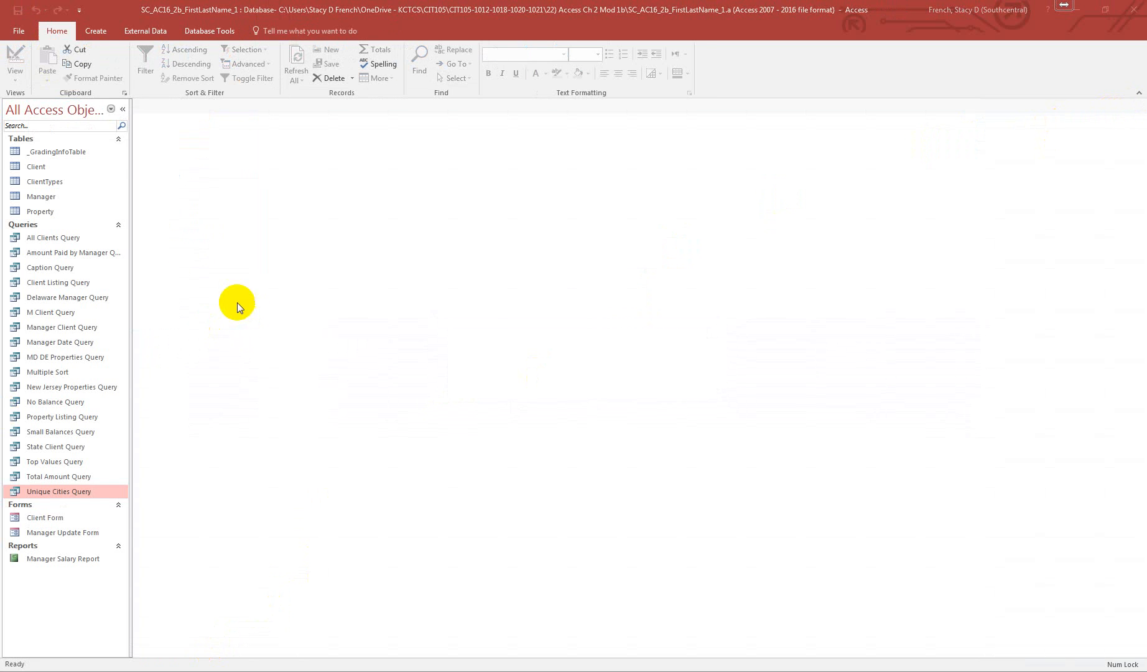
# Start a crosstab query with the Crosstab Query Wizard, using the Client table as its source
pyautogui.click(92, 31)
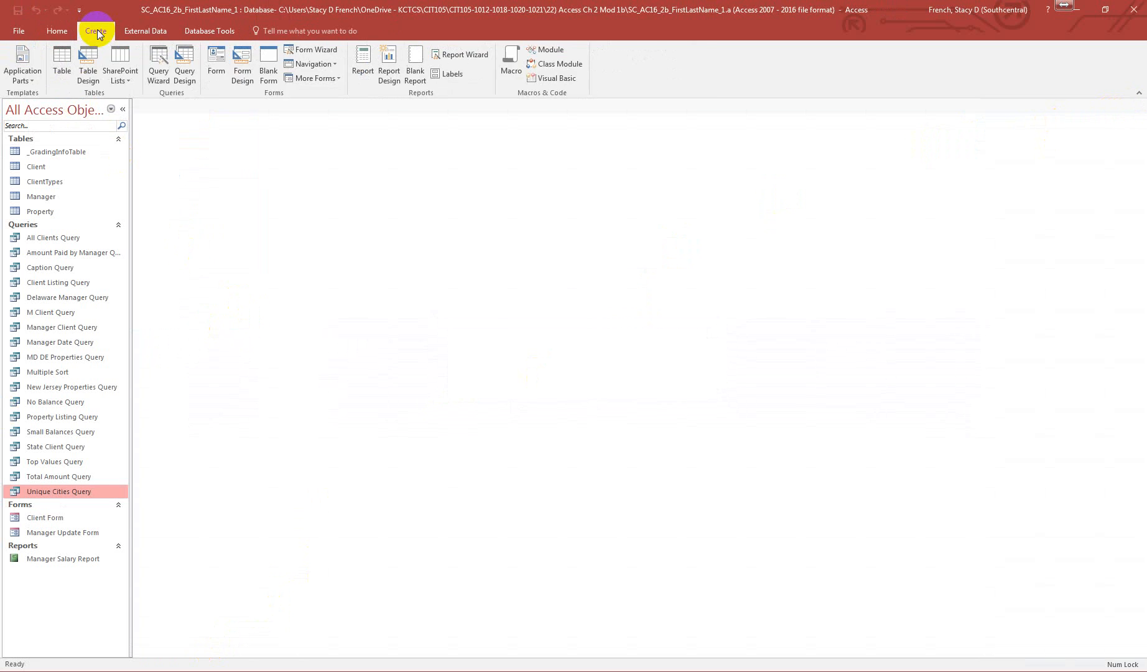
pyautogui.click(159, 63)
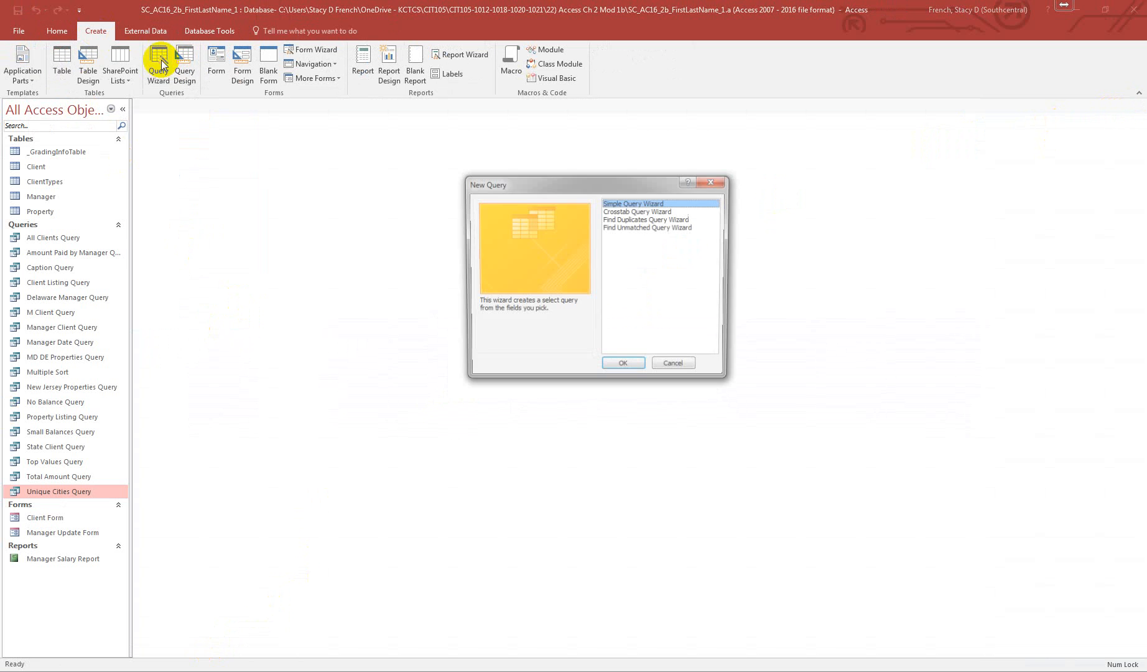
pyautogui.click(641, 212)
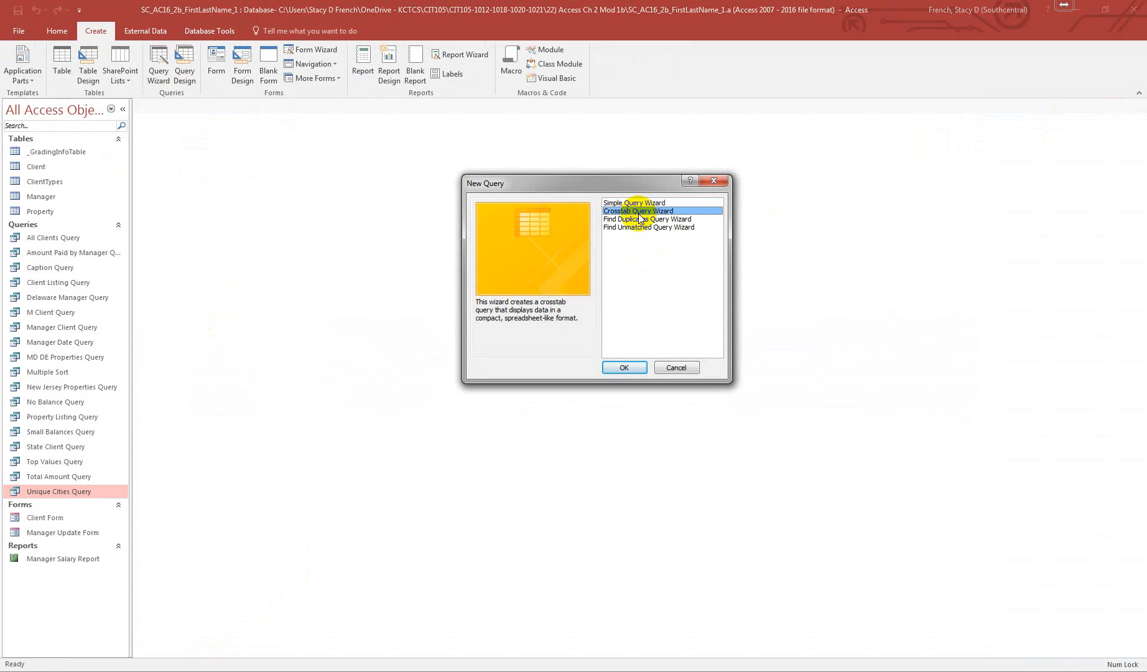
pyautogui.click(624, 367)
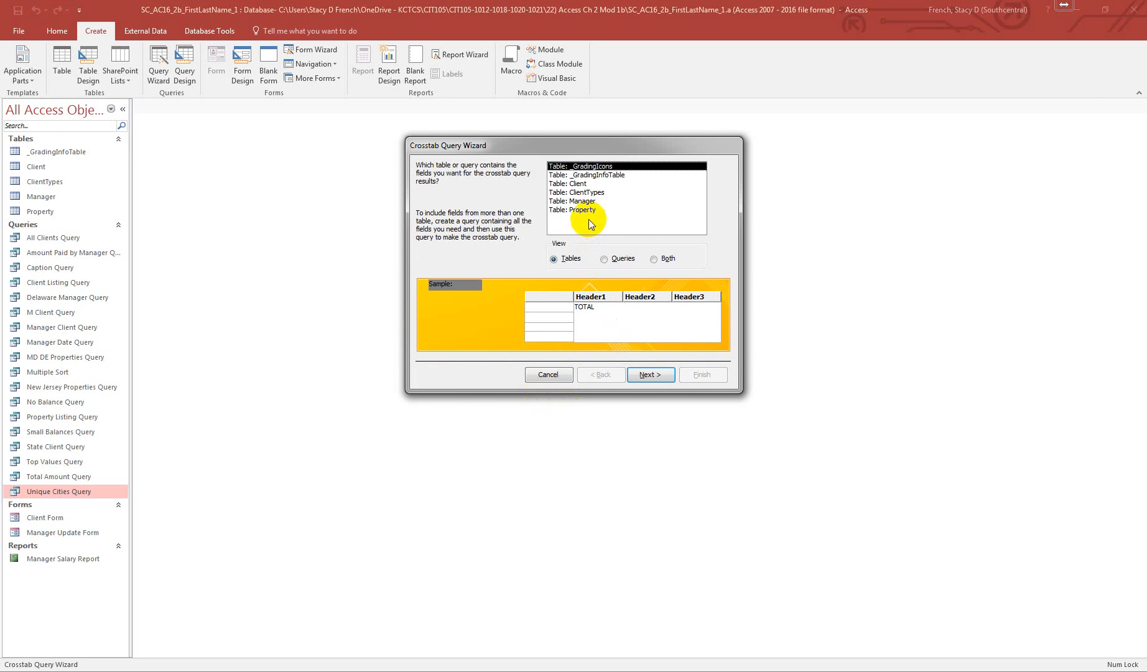
pyautogui.click(581, 185)
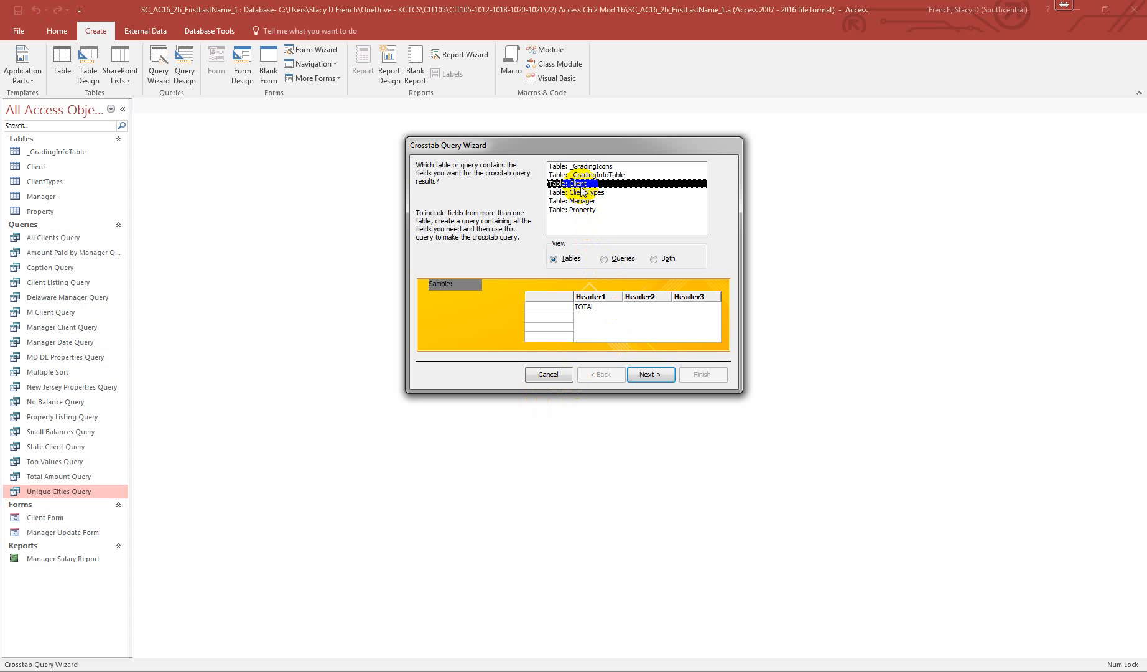
pyautogui.doubleClick(580, 184)
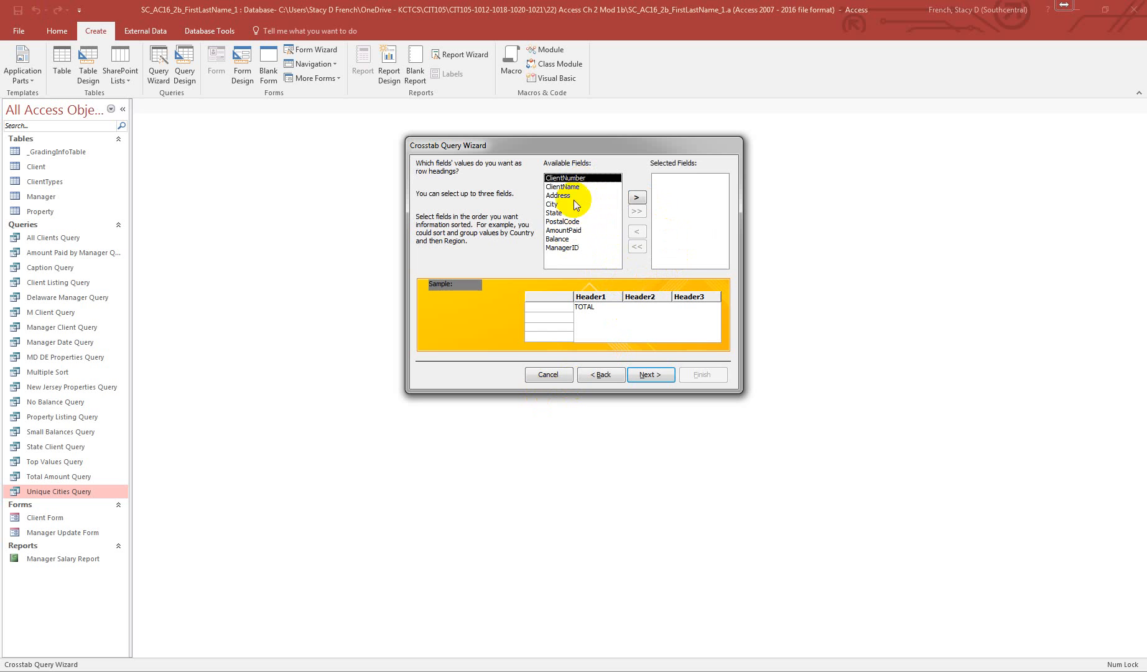
# Use State as the crosstab's row heading and ManagerID as its column heading
pyautogui.click(563, 213)
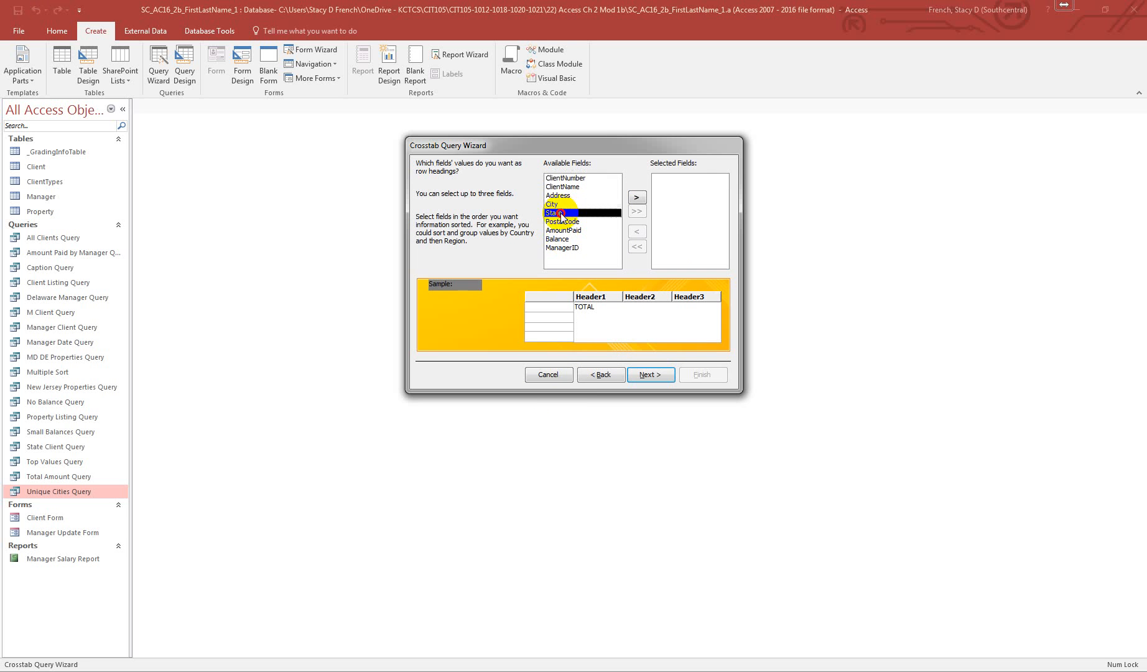
pyautogui.click(636, 198)
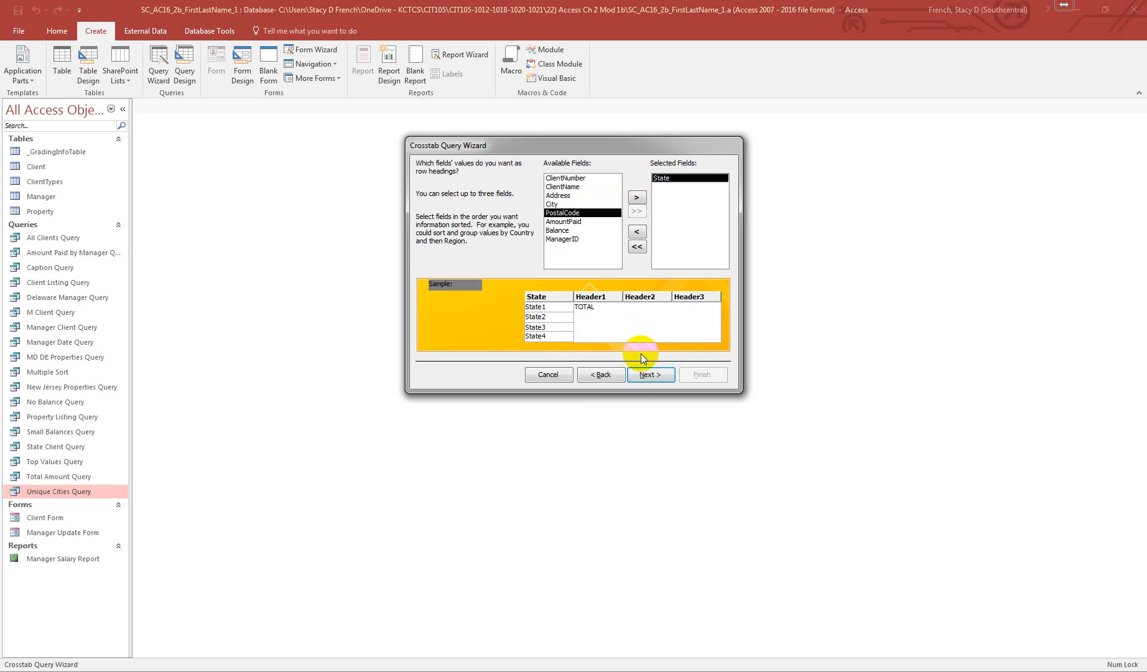
pyautogui.click(644, 373)
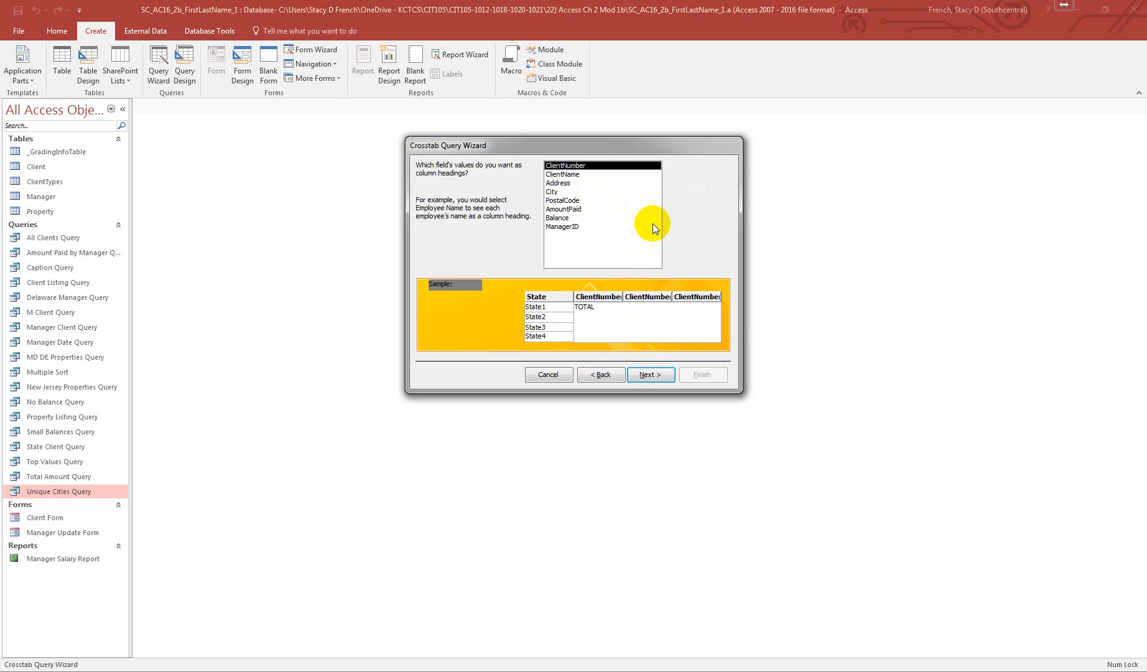
pyautogui.click(585, 227)
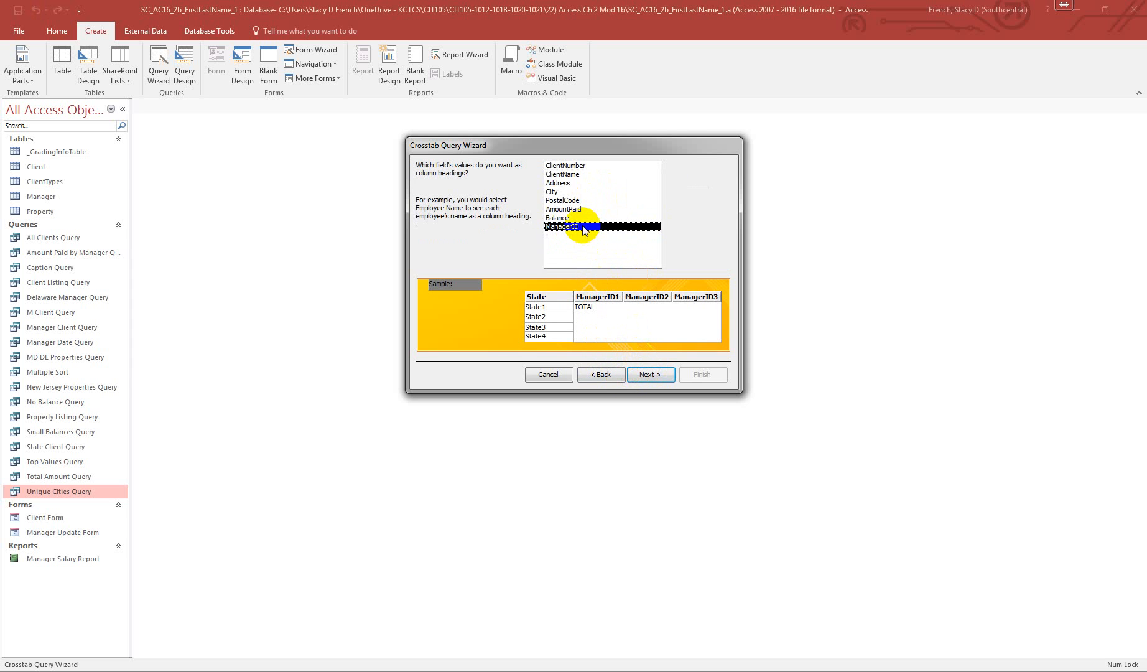
pyautogui.doubleClick(584, 227)
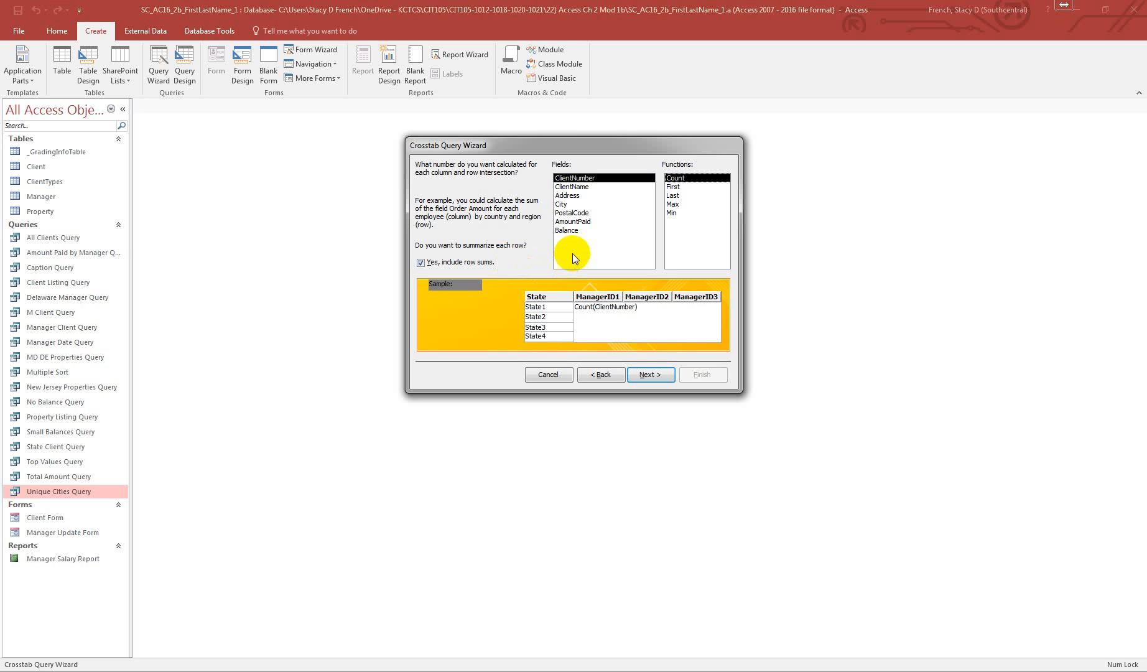
# Calculate the Sum of AmountPaid for each row and column intersection of the crosstab
pyautogui.click(573, 222)
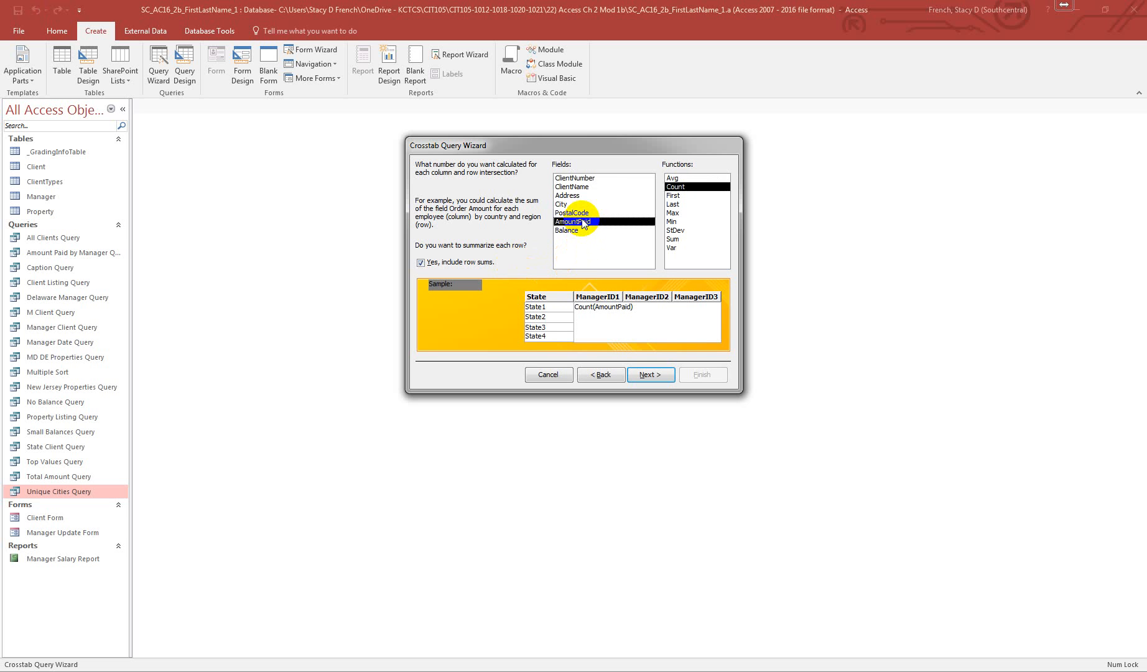
pyautogui.click(681, 240)
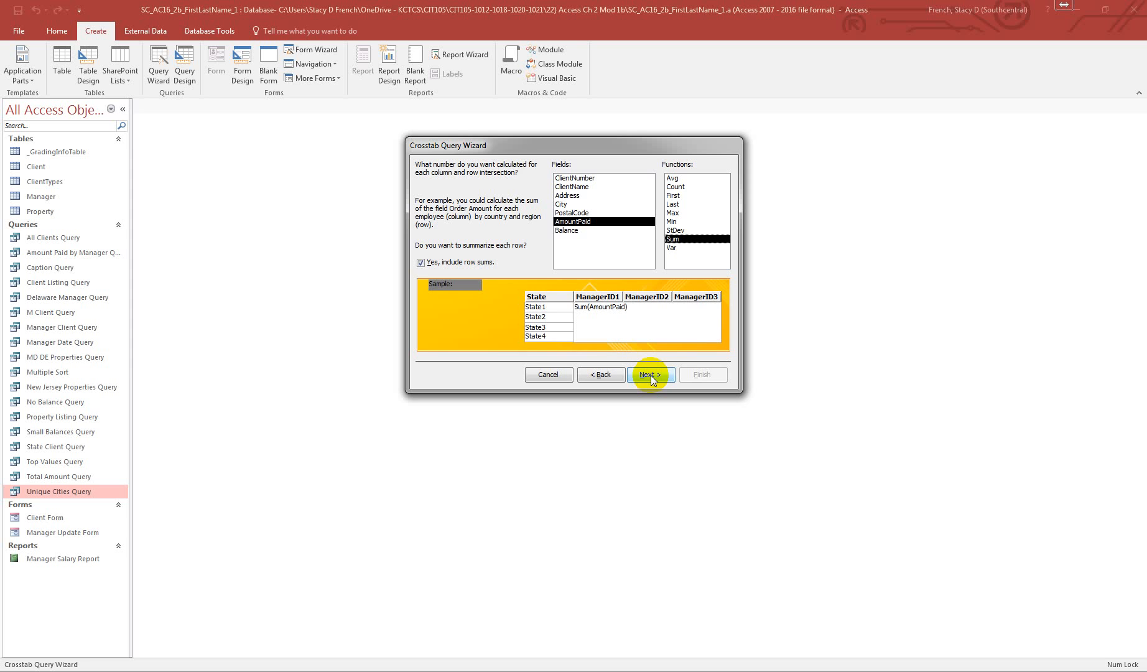
pyautogui.click(650, 375)
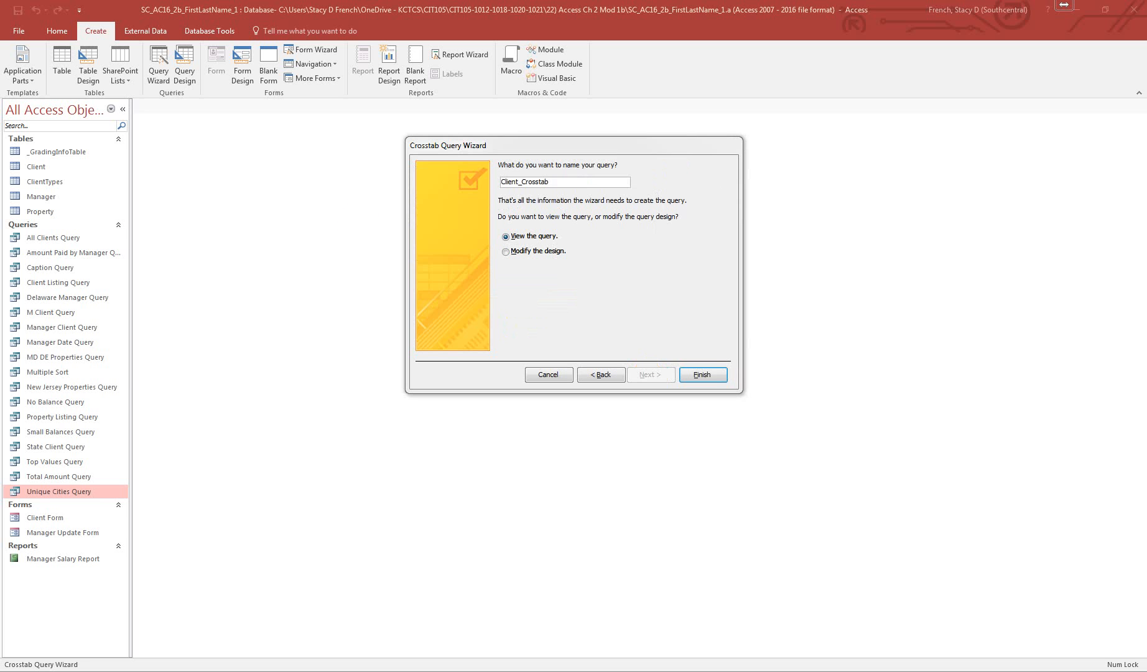
# Name the query State-Manager Crosstab, finish the wizard to view its results, and close the query
pyautogui.moveTo(550, 183); pyautogui.dragTo(472, 186)
pyautogui.moveTo(583, 183); pyautogui.dragTo(491, 183)
pyautogui.write('State-Manager Crosstab')
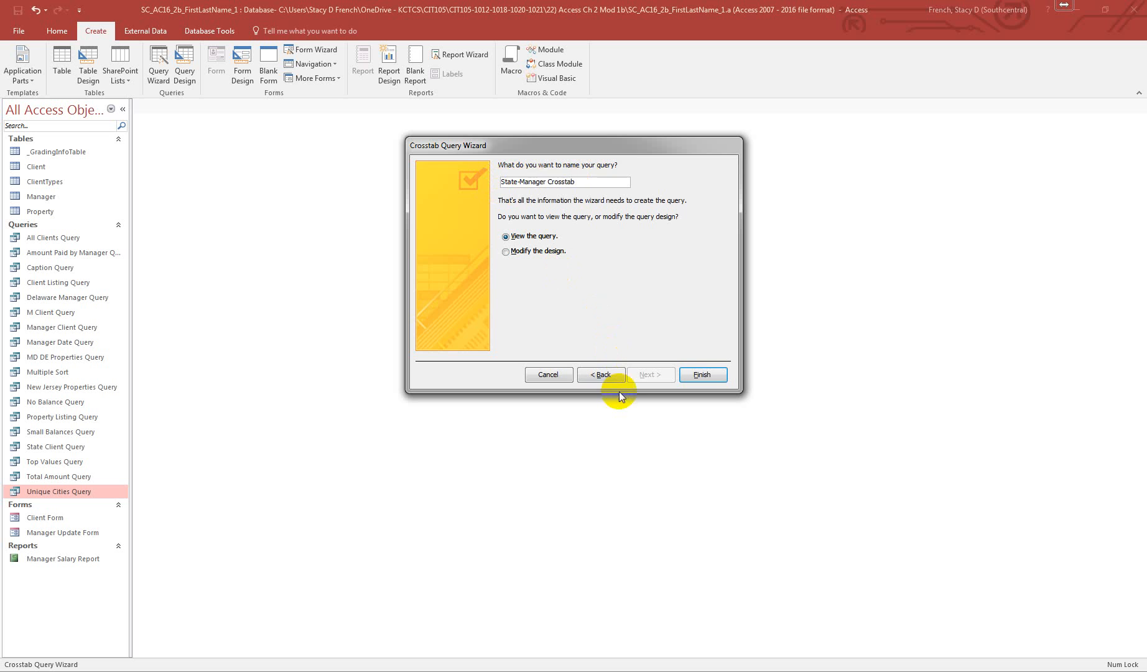
pyautogui.click(697, 378)
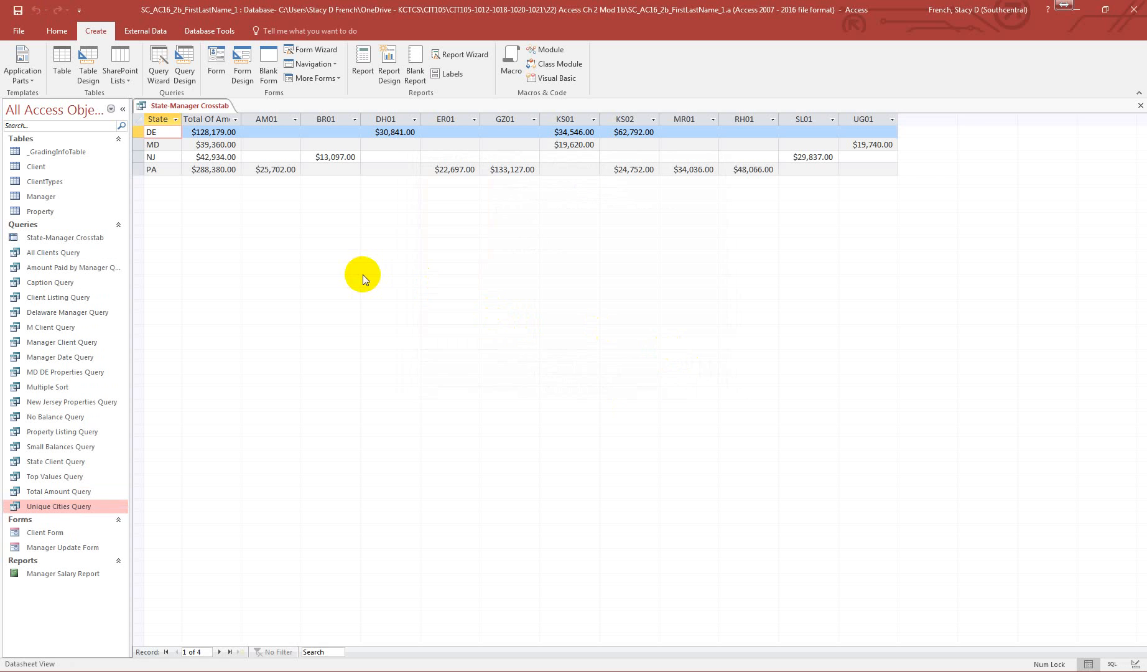
pyautogui.click(1140, 105)
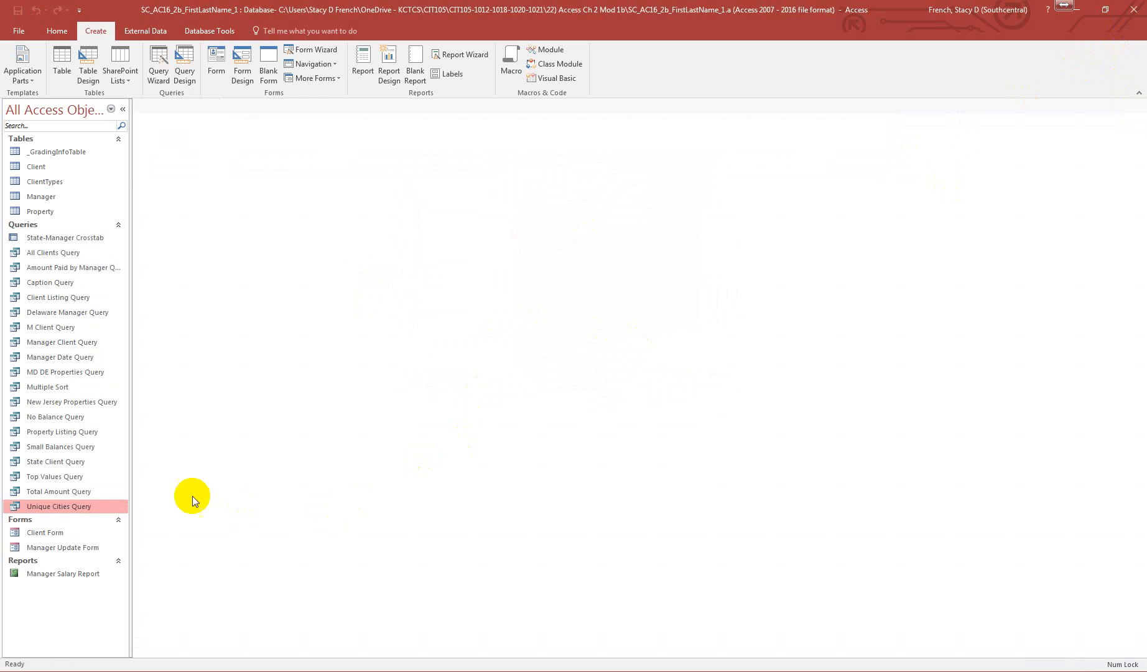
# Open the Top Values Query in Design view and sort the Balance field in Descending order
pyautogui.rightClick(57, 477)
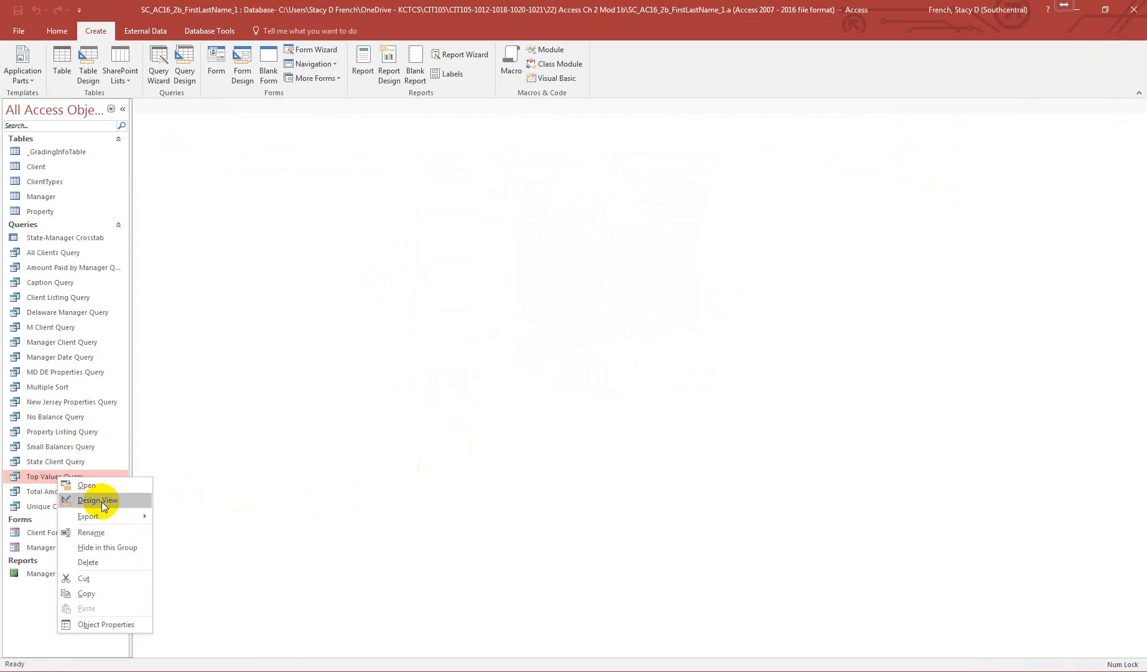
pyautogui.click(101, 501)
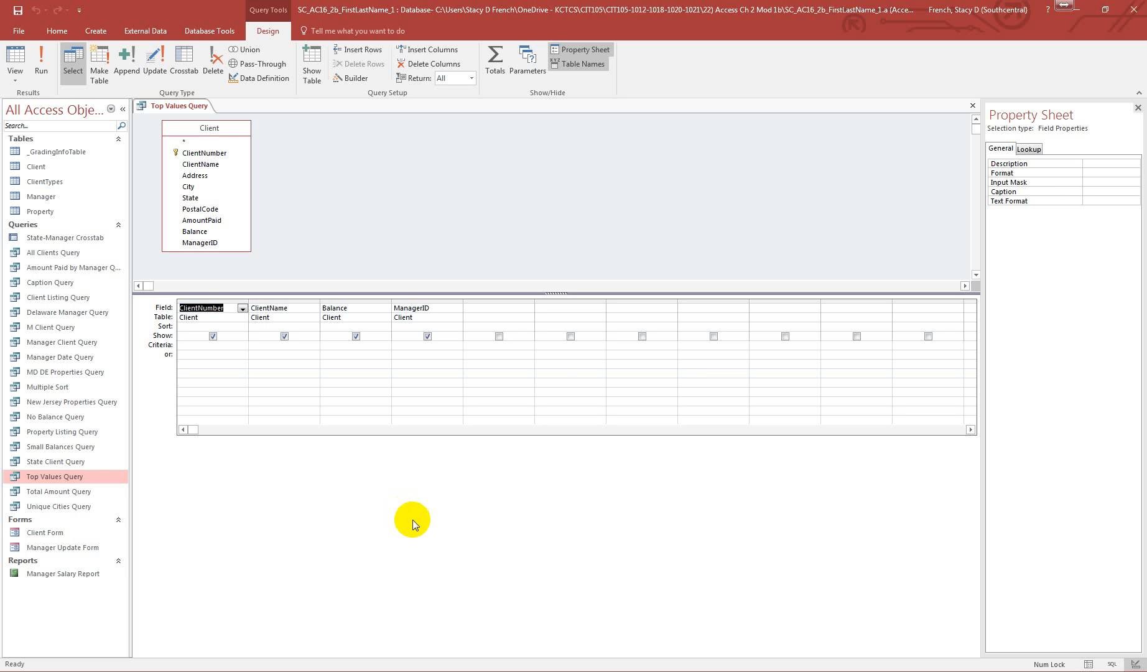
pyautogui.click(362, 326)
pyautogui.click(386, 326)
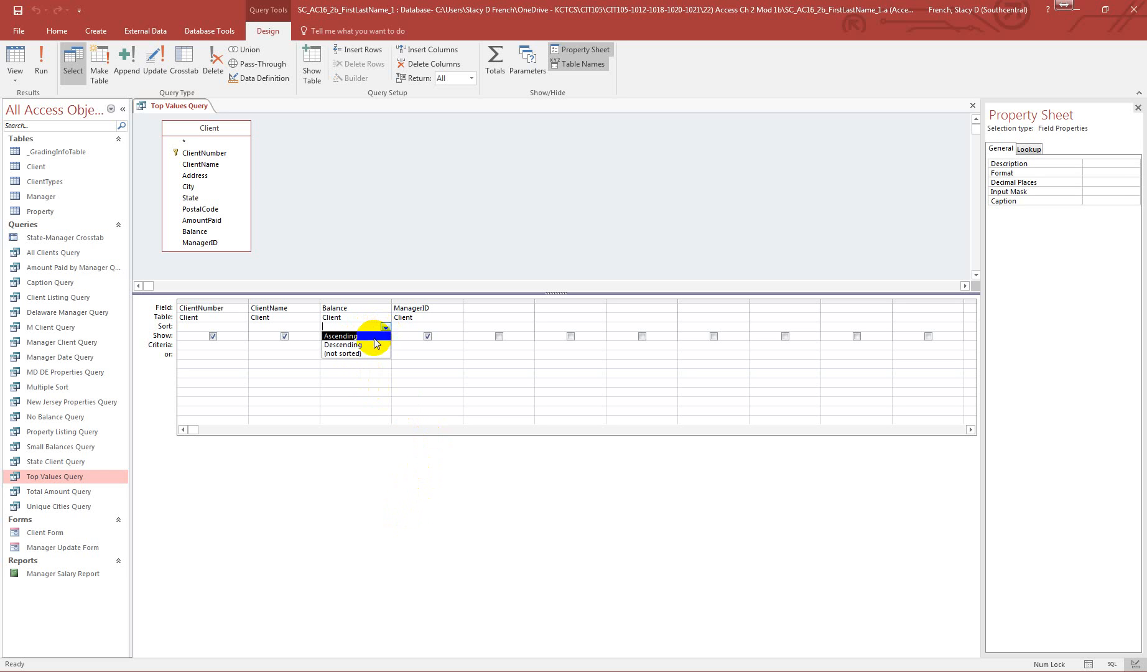
pyautogui.click(343, 344)
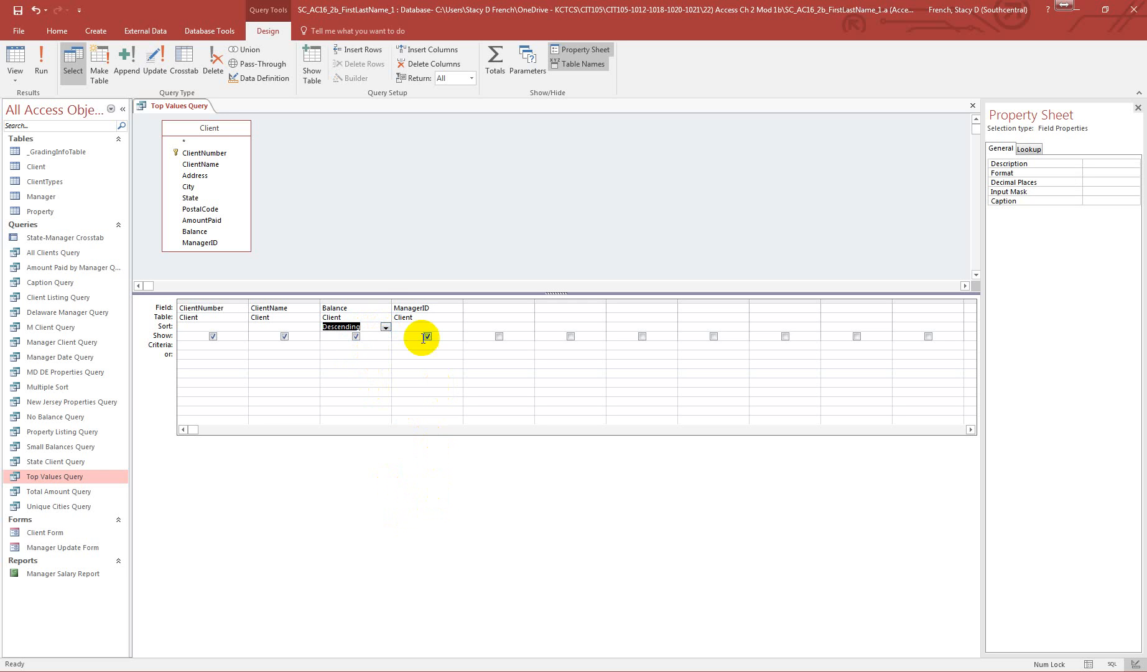
pyautogui.click(377, 307)
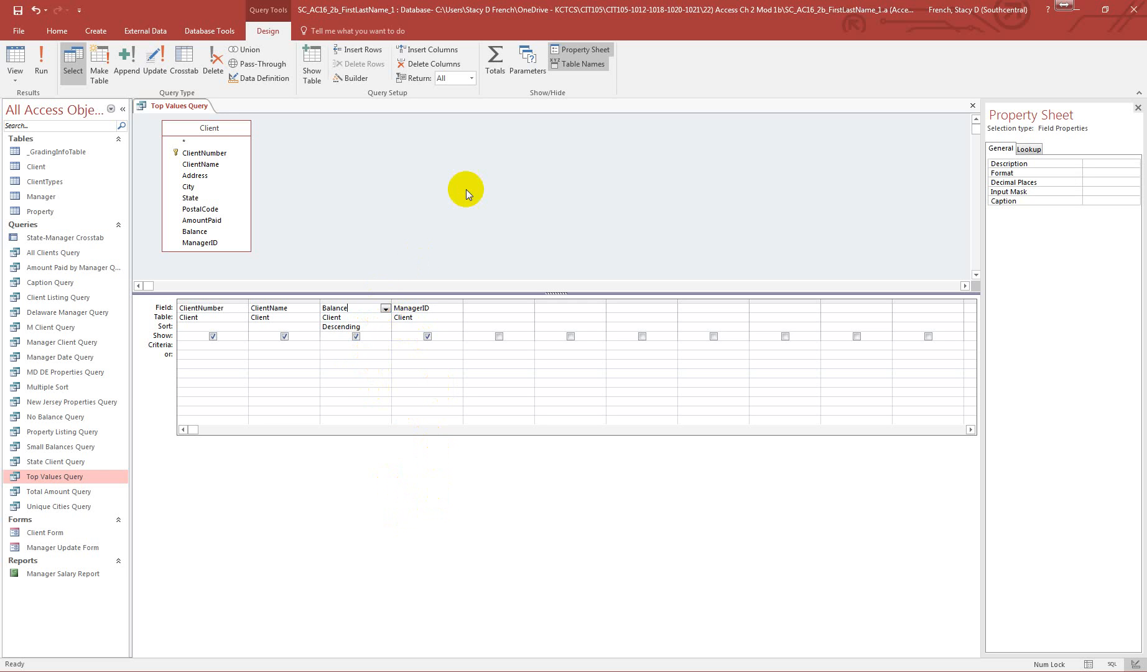
# Limit the Top Values Query to the five highest balances and run it, then close it with its design changes saved
pyautogui.click(472, 78)
pyautogui.click(446, 139)
pyautogui.click(41, 59)
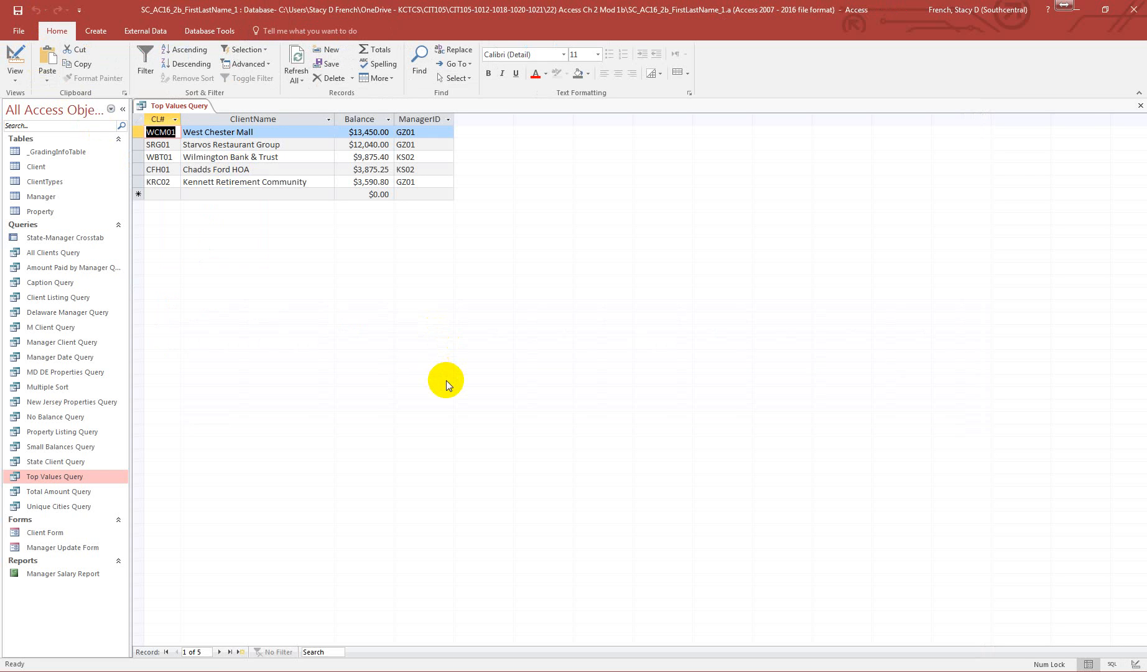
pyautogui.click(1142, 109)
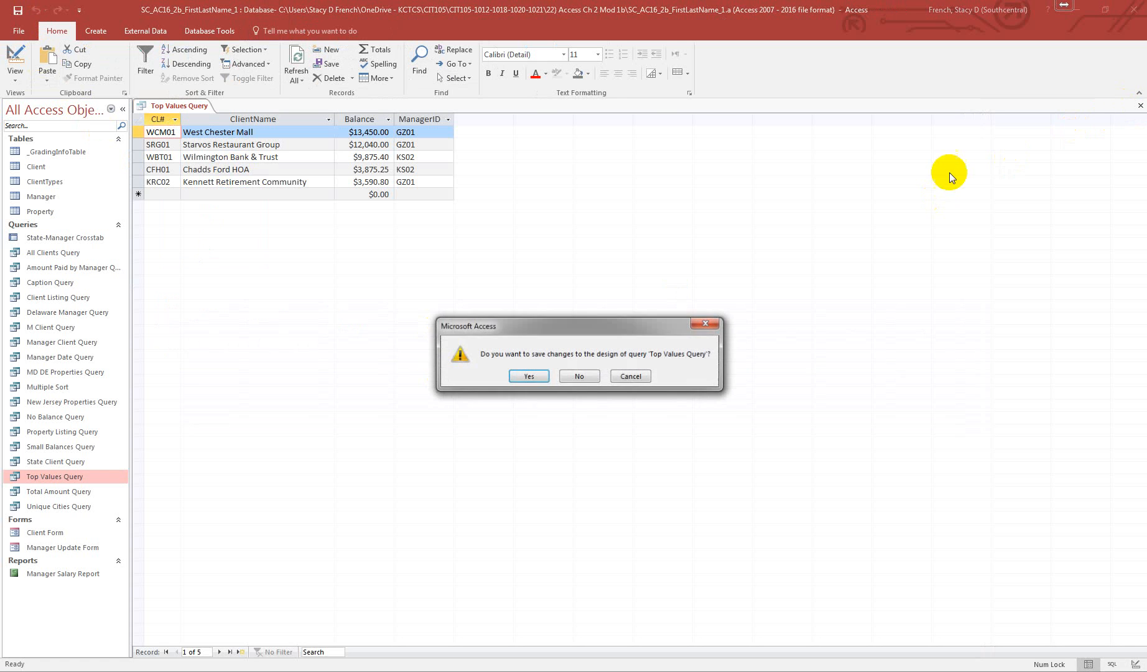
pyautogui.click(527, 377)
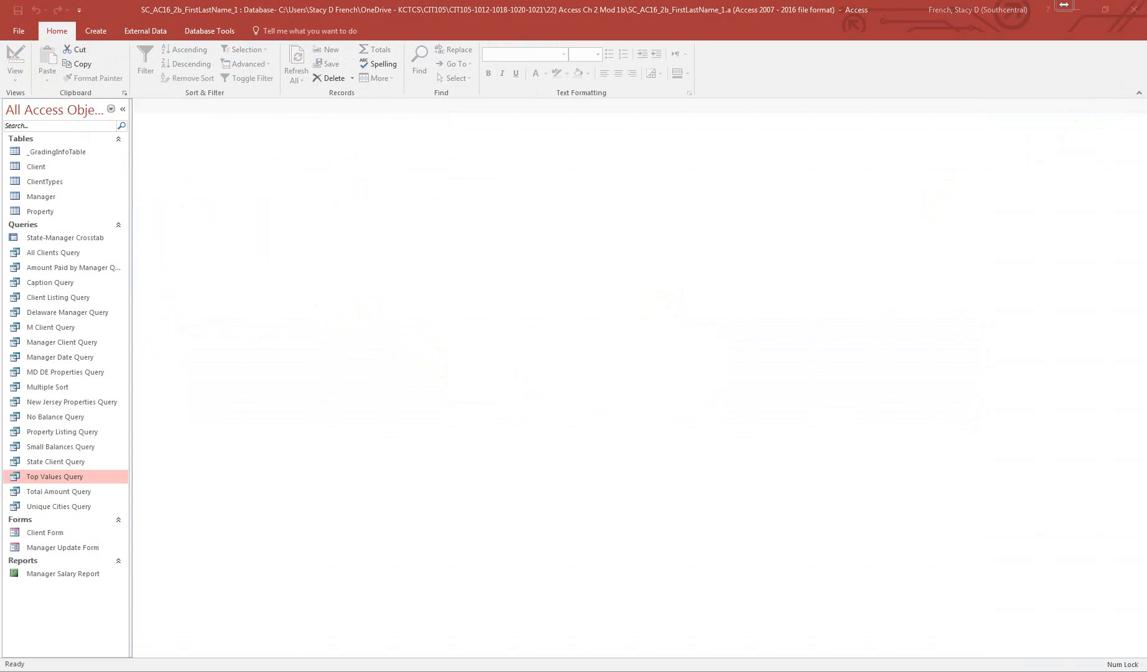
# Open the Delaware Manager Query in Design view, lengthen the Client field list, and enter KS02 as the ManagerID criterion
pyautogui.rightClick(67, 312)
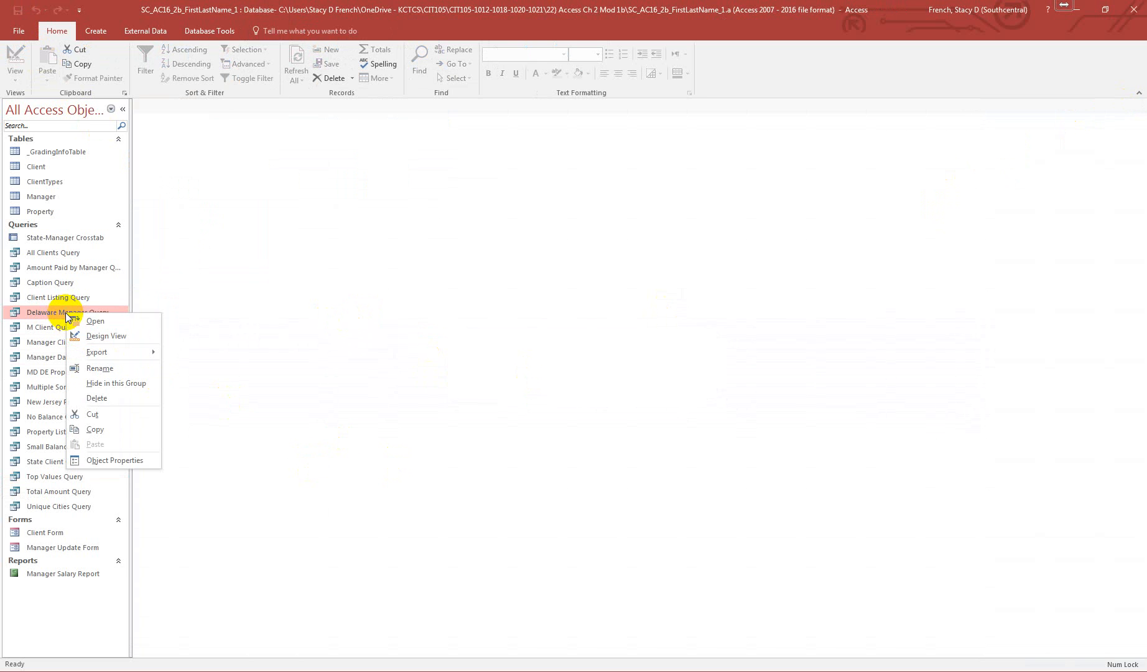
pyautogui.click(105, 336)
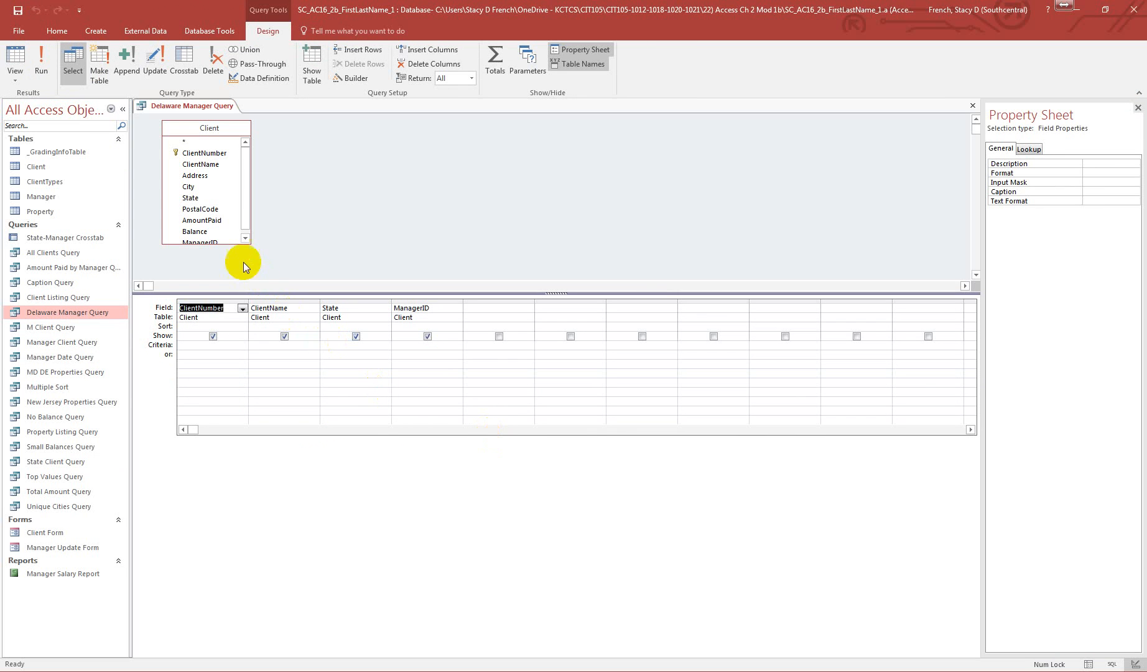
pyautogui.moveTo(226, 243); pyautogui.dragTo(226, 266)
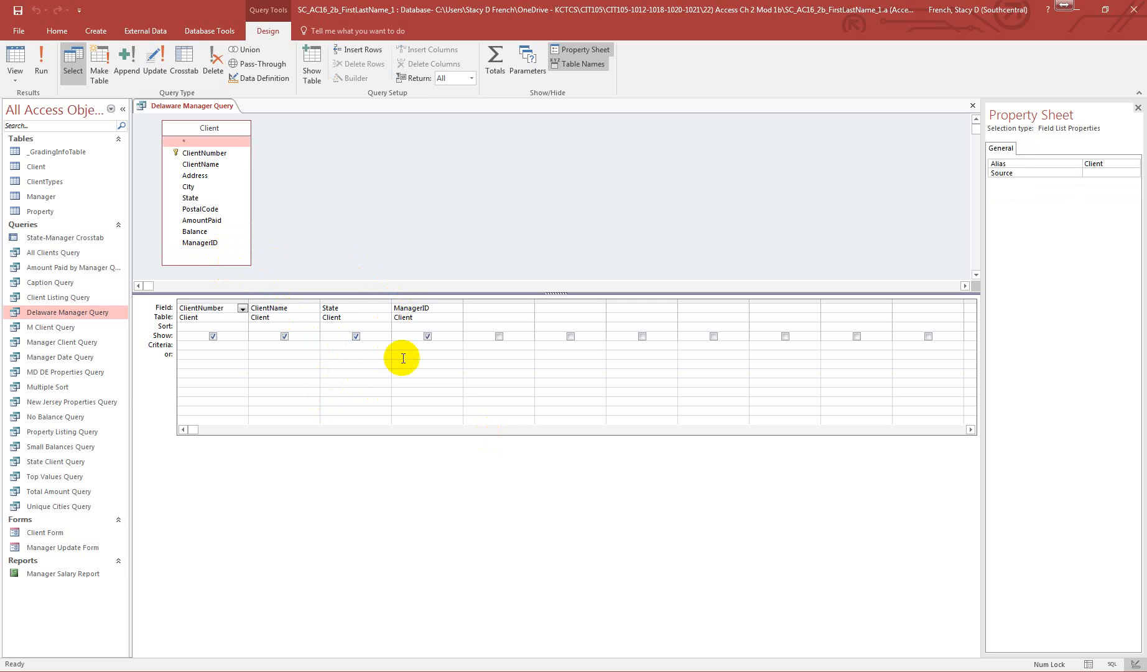
pyautogui.click(427, 346)
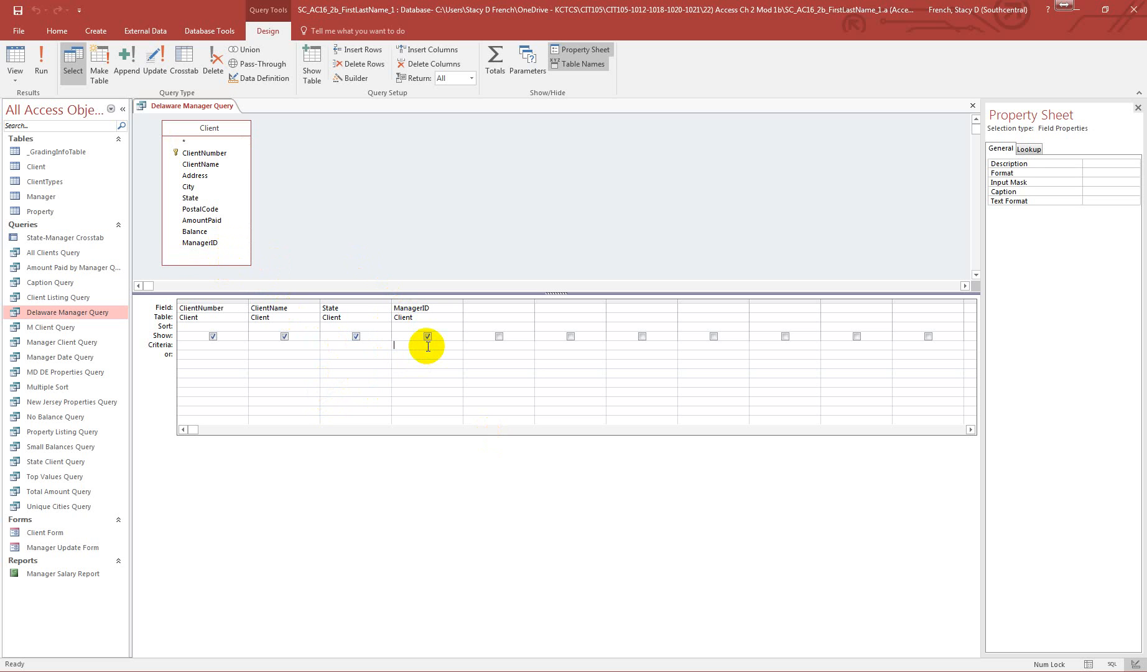
pyautogui.write('KS02')
# Enter "DE" in quotation marks as the State criterion on the same criteria row as the ManagerID condition
pyautogui.click(342, 346)
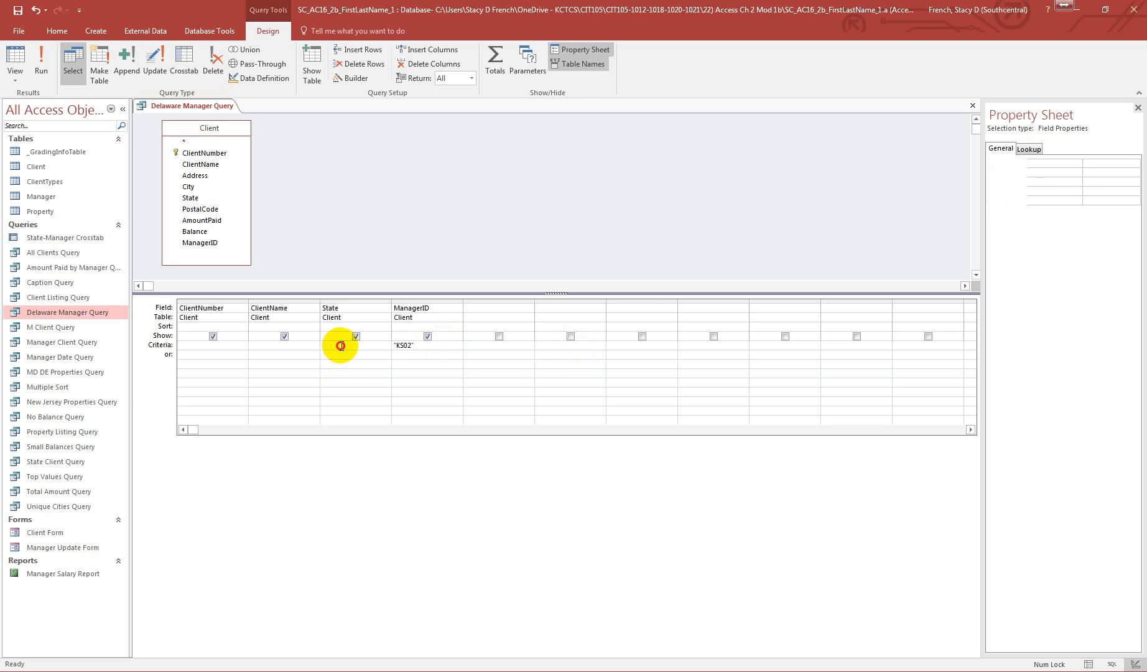
pyautogui.write('DE')
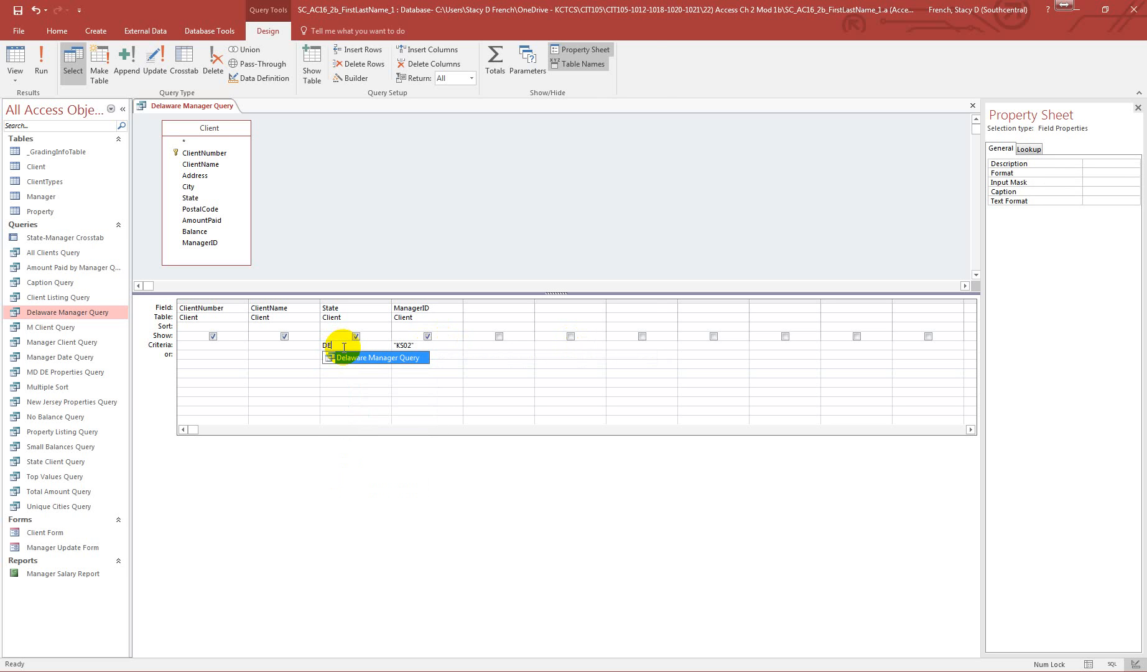
pyautogui.press('Home')
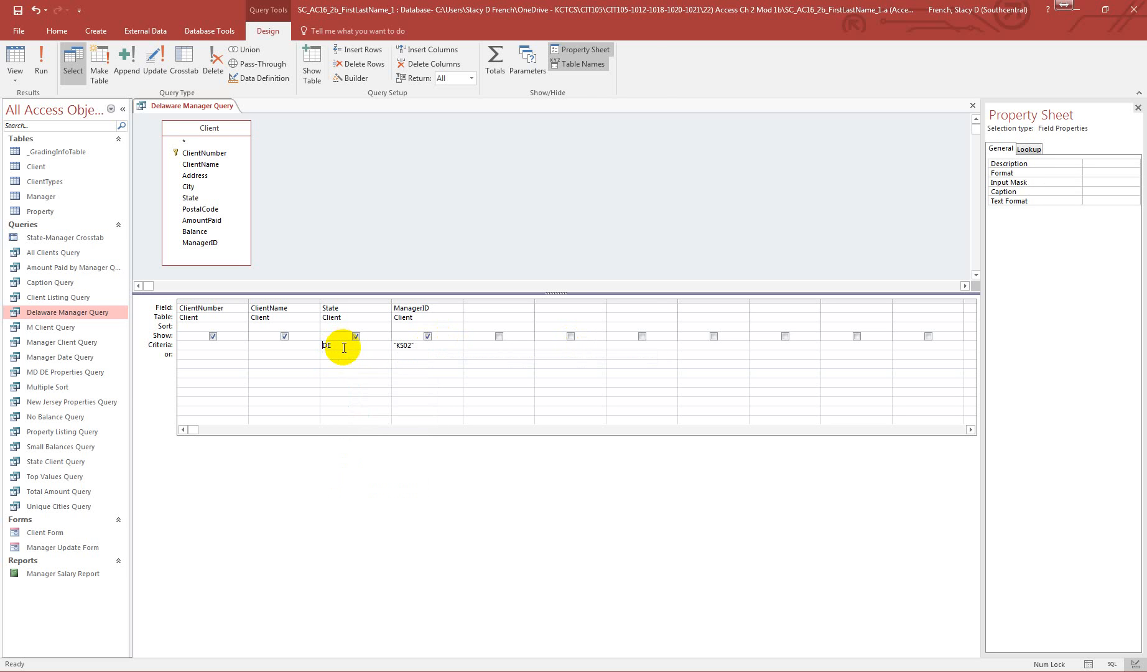
pyautogui.write('"')
pyautogui.press('Return')
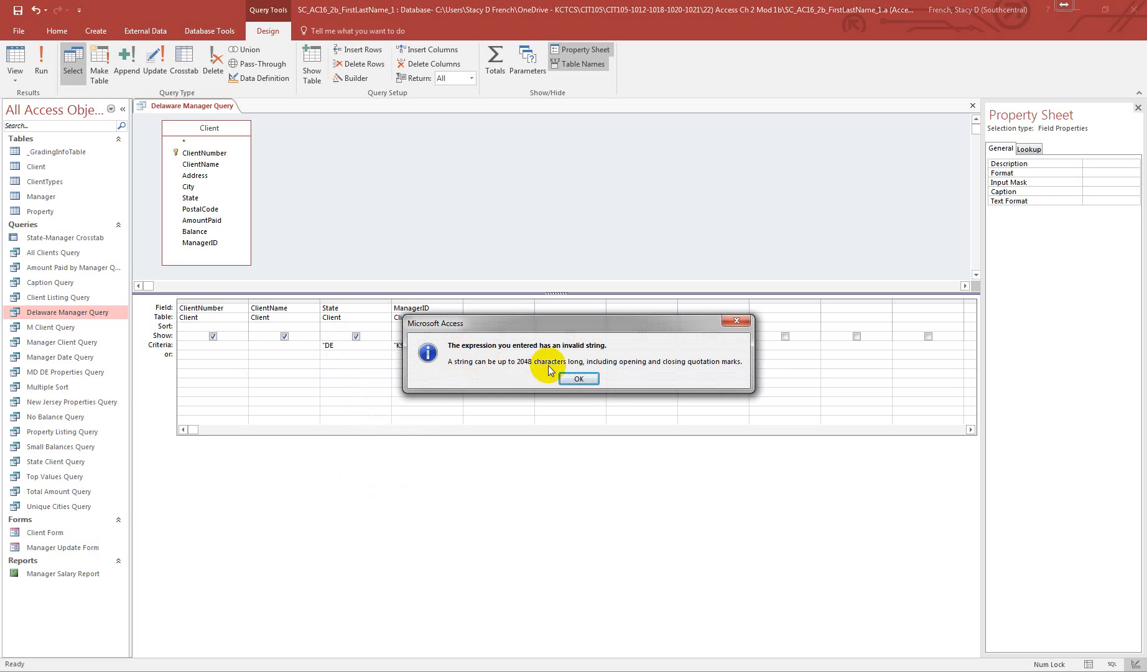
pyautogui.click(578, 378)
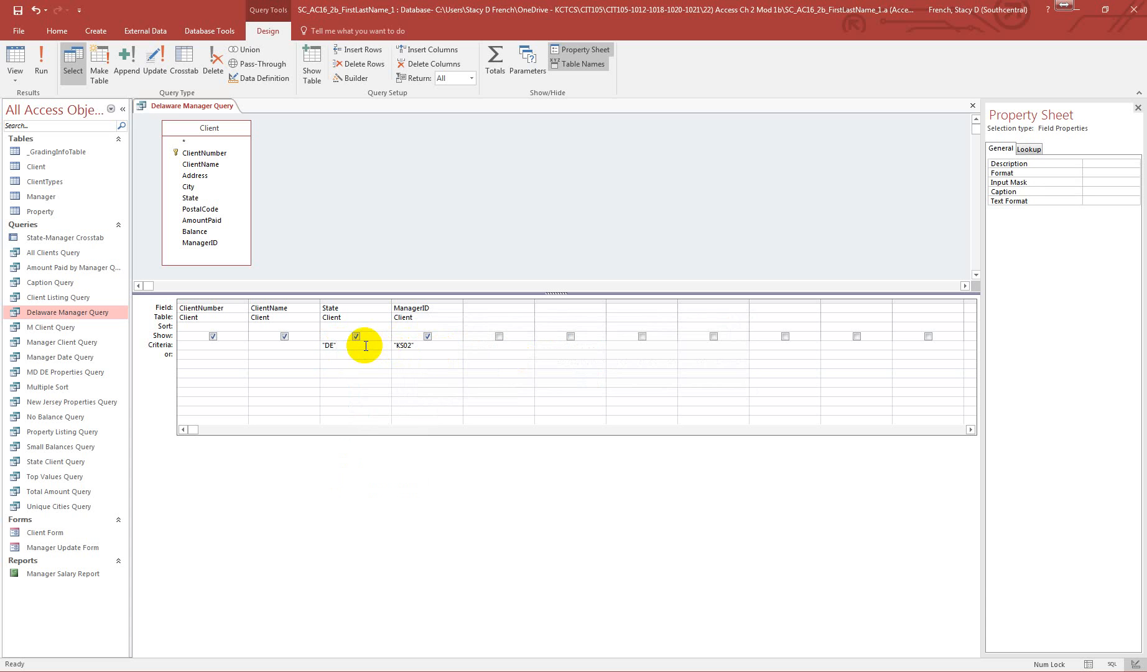
pyautogui.press('Tab')
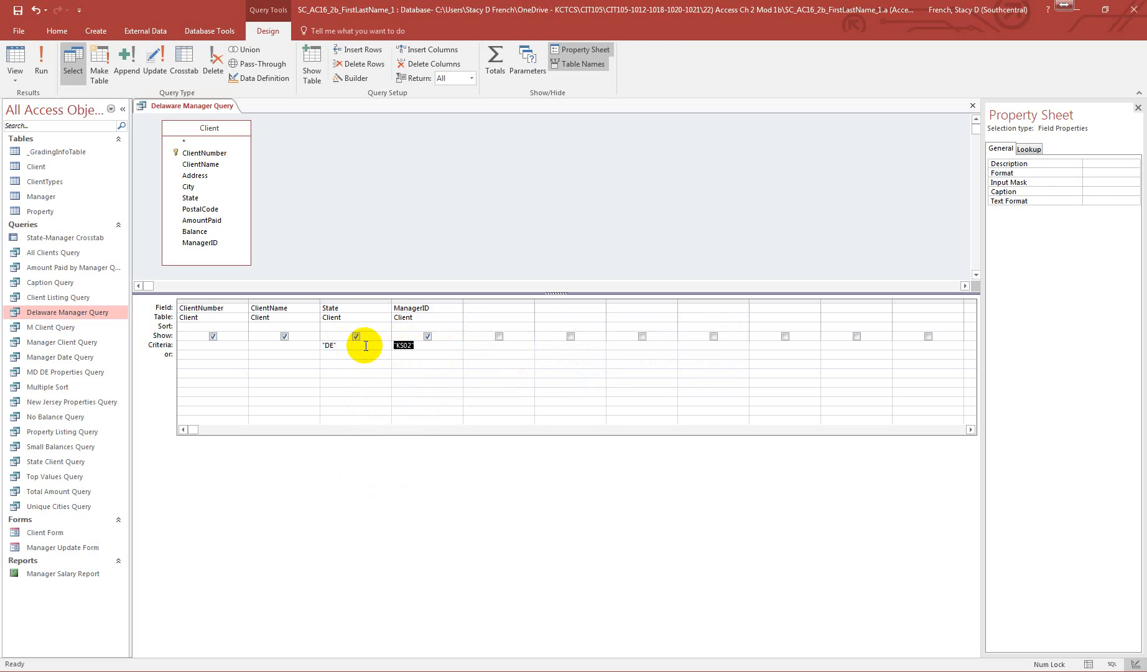
# Run the Delaware Manager Query, then close it with its design changes saved
pyautogui.click(41, 62)
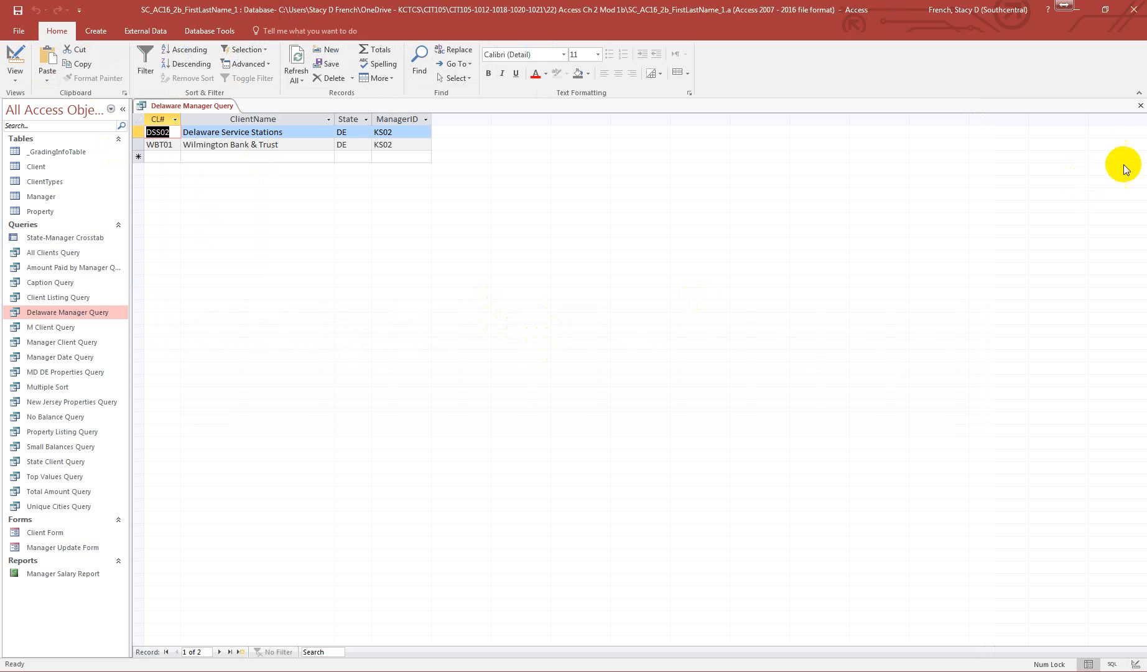
pyautogui.click(1140, 105)
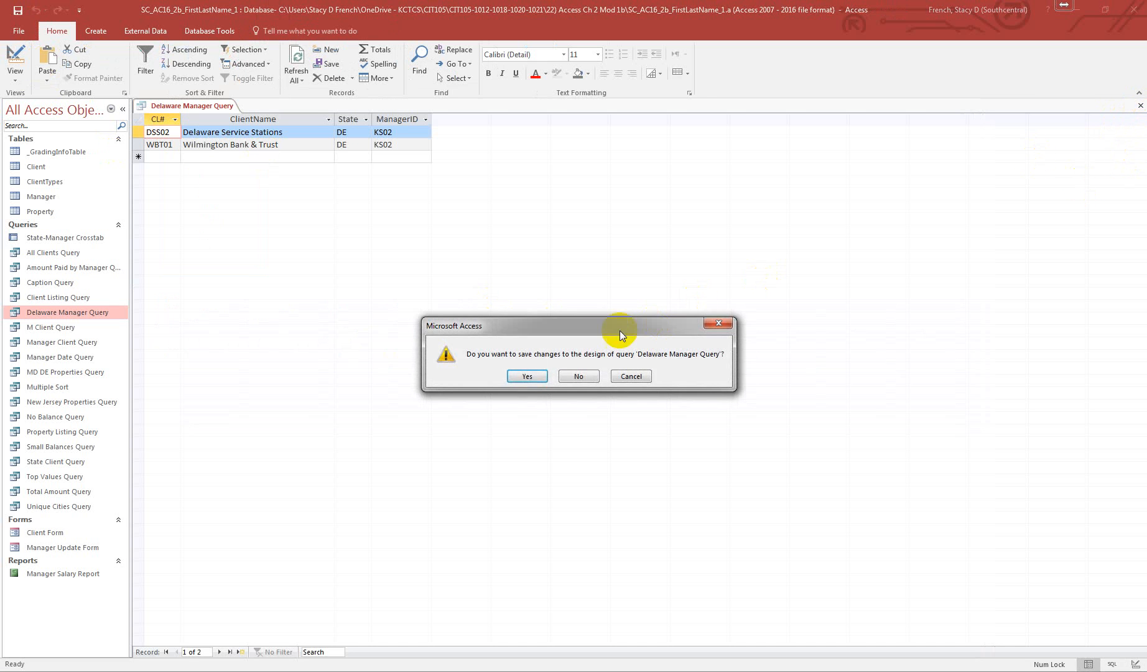
pyautogui.click(521, 377)
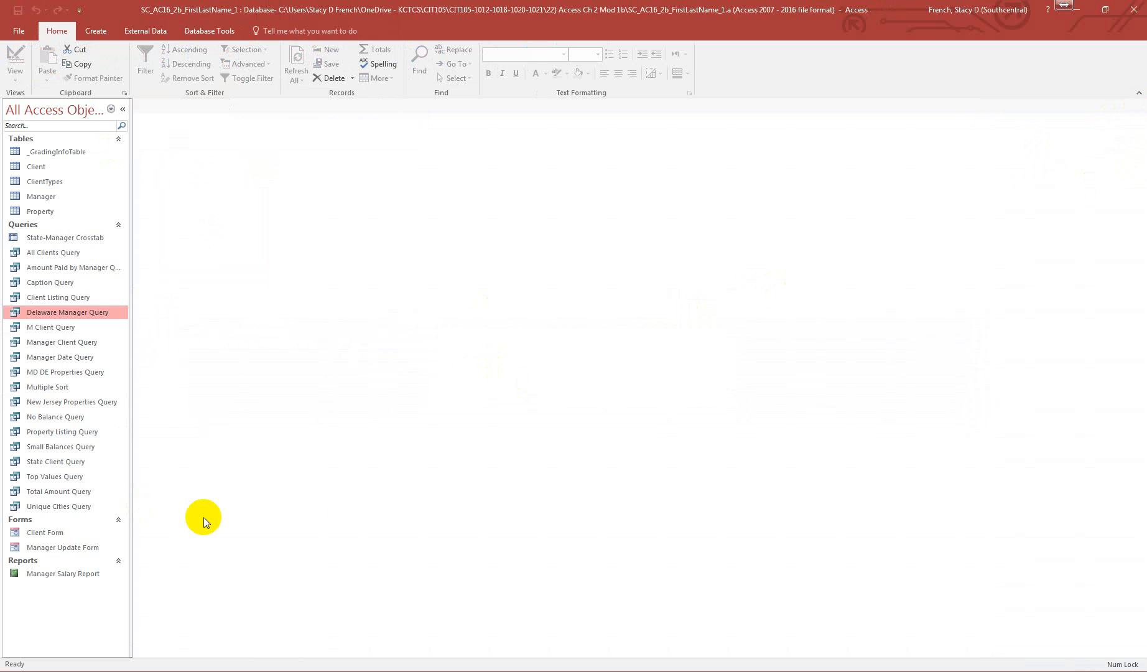
# Open the Total Amount Query in Design view and enter TotalAmount: [AmountPaid]+[Balance] in the Zoom box for the first empty column
pyautogui.rightClick(69, 492)
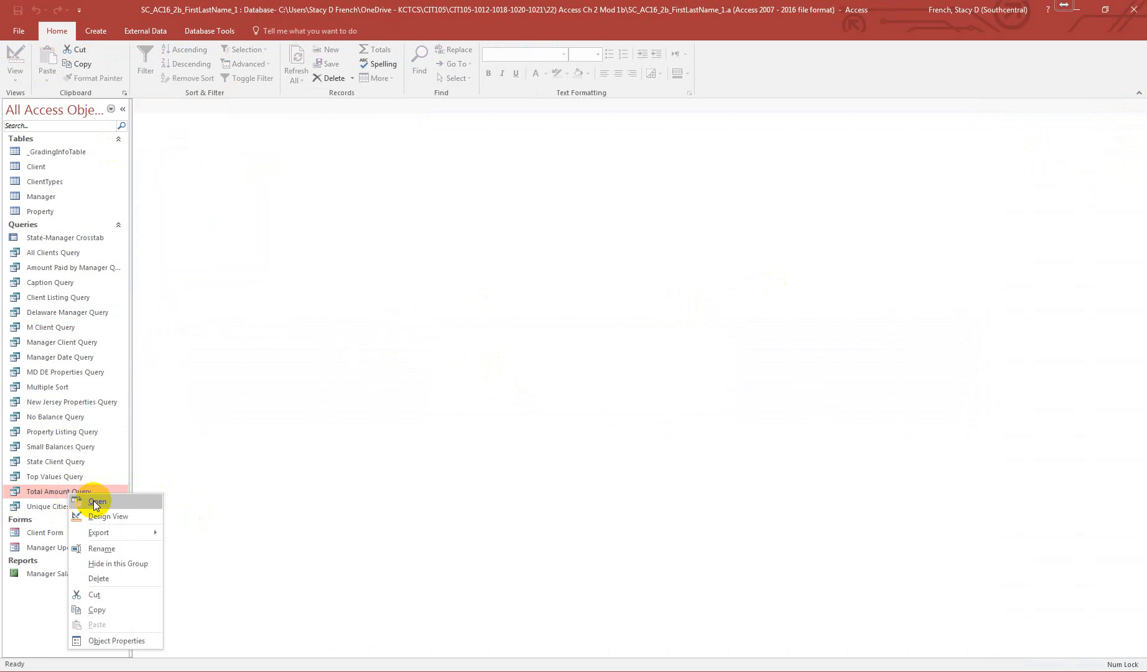
pyautogui.click(116, 513)
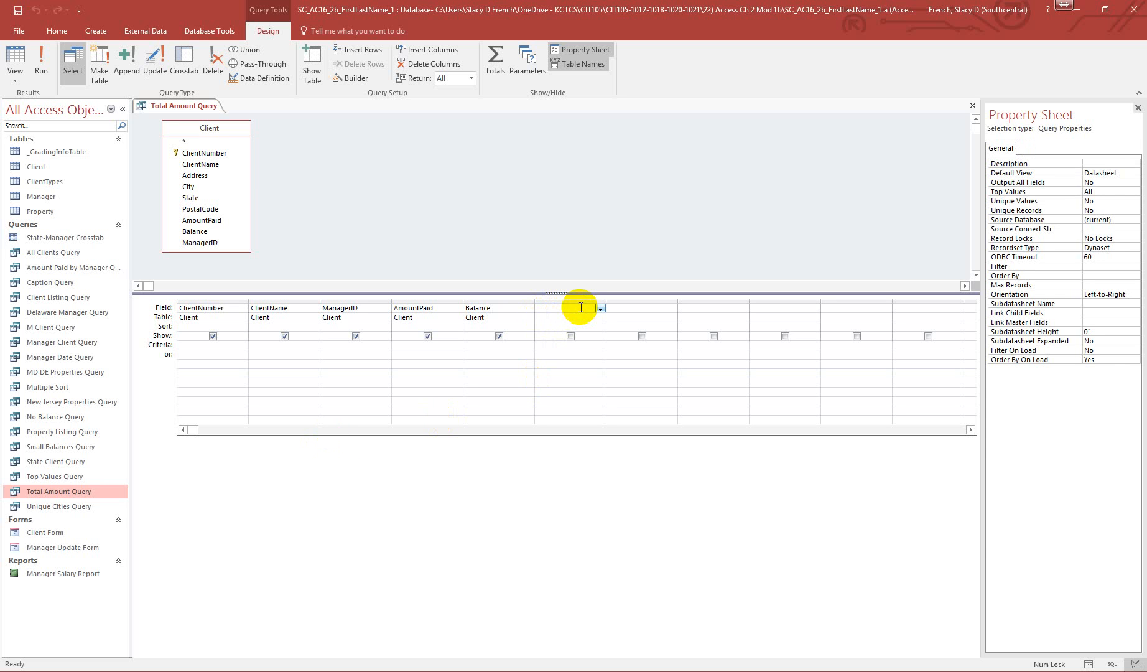
pyautogui.rightClick(581, 308)
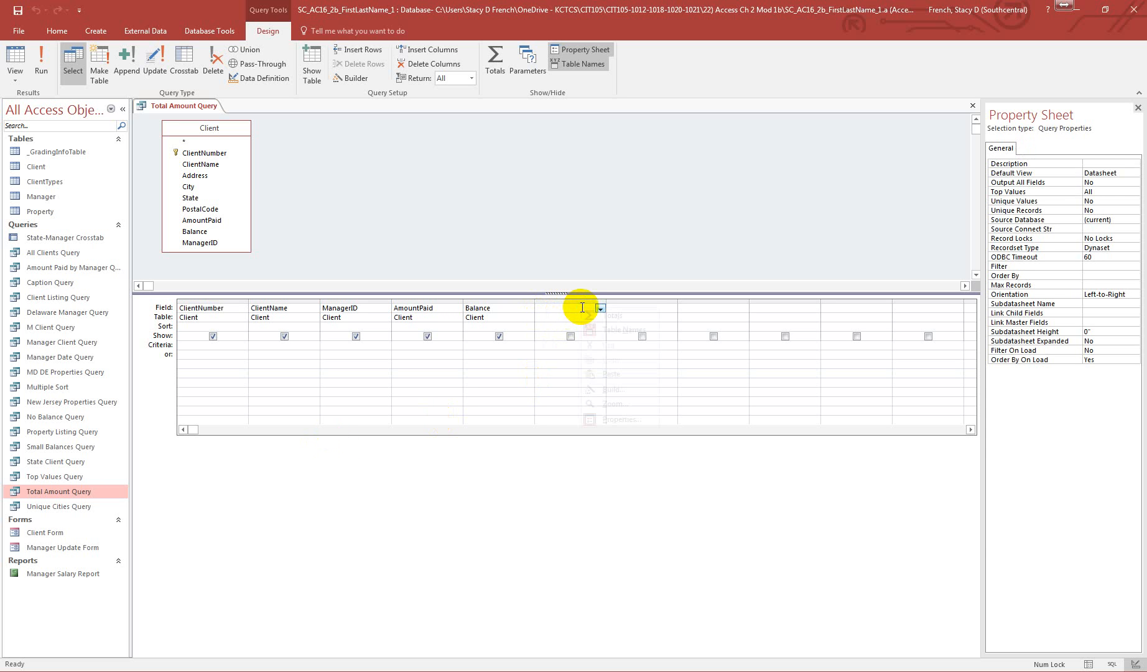
pyautogui.click(617, 404)
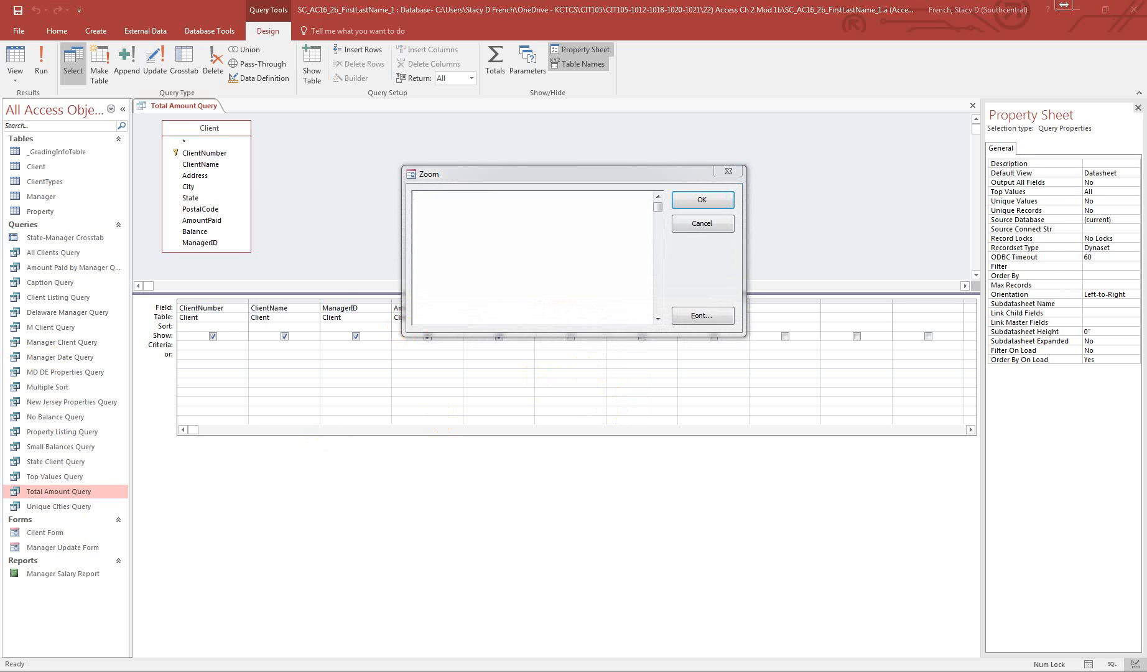
pyautogui.click(457, 251)
pyautogui.write('TotalAmount: [AmountPaid]+[Balance]')
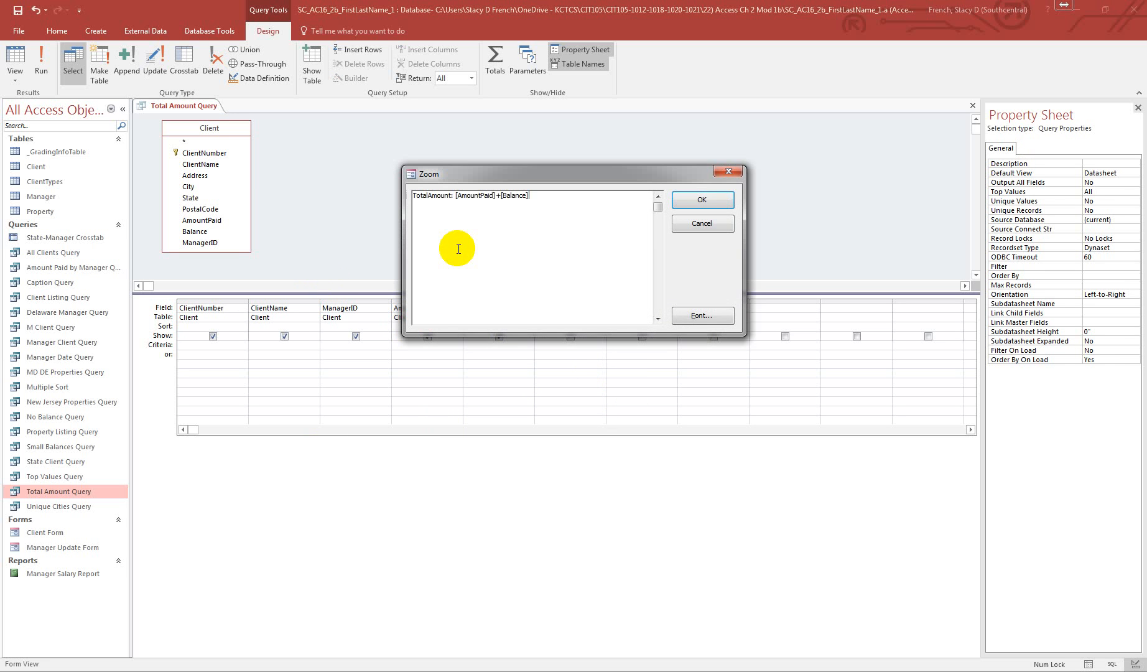
# Enlarge the Zoom box font to size 12 and accept the TotalAmount expression into the query grid
pyautogui.moveTo(553, 200); pyautogui.dragTo(408, 196)
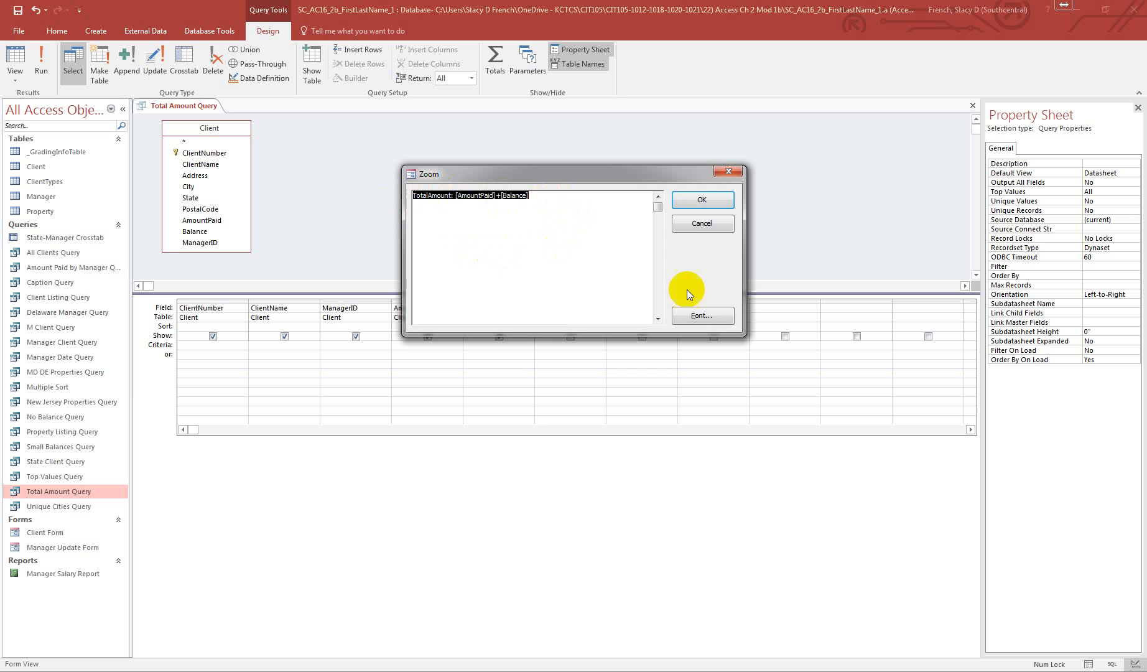
pyautogui.click(708, 316)
pyautogui.click(652, 340)
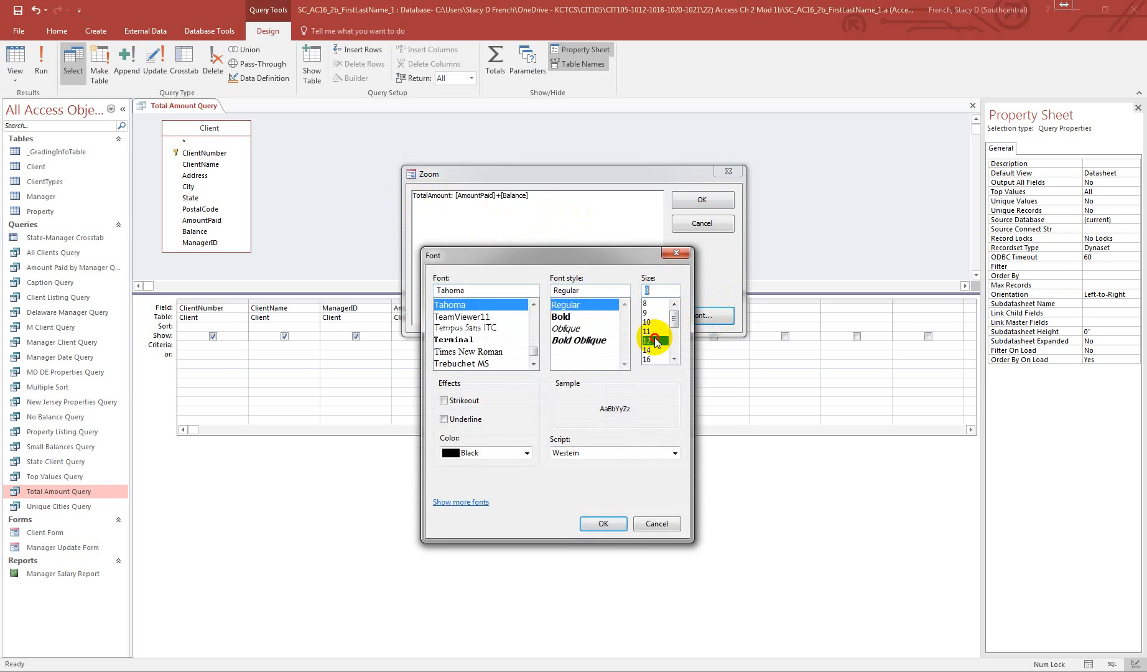
pyautogui.click(606, 520)
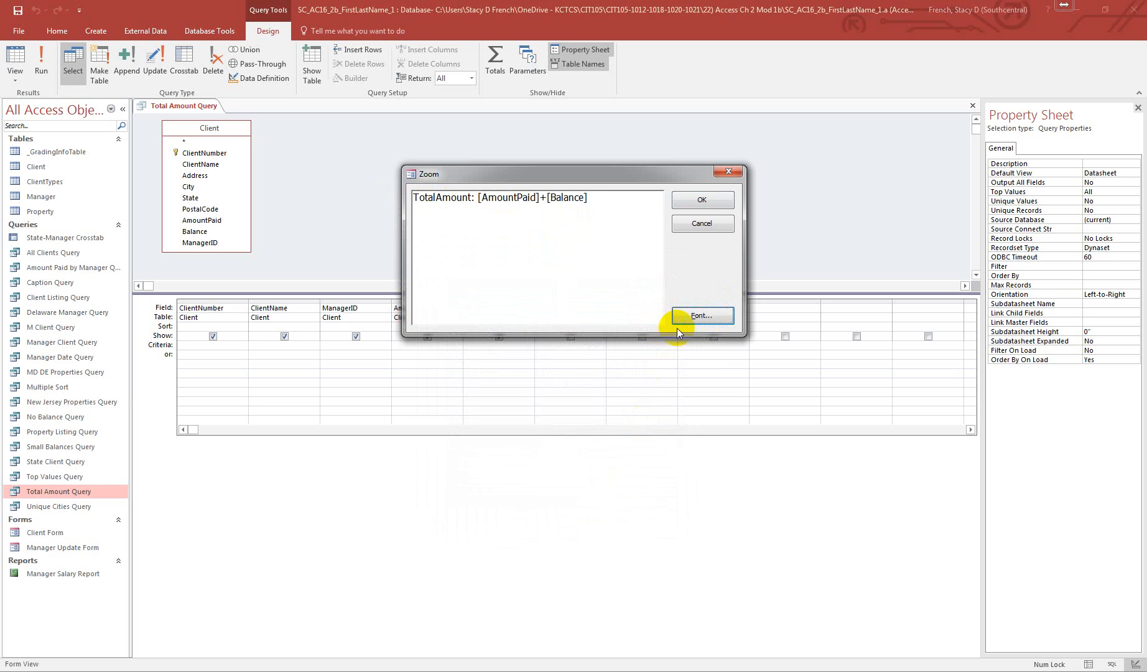
pyautogui.click(703, 200)
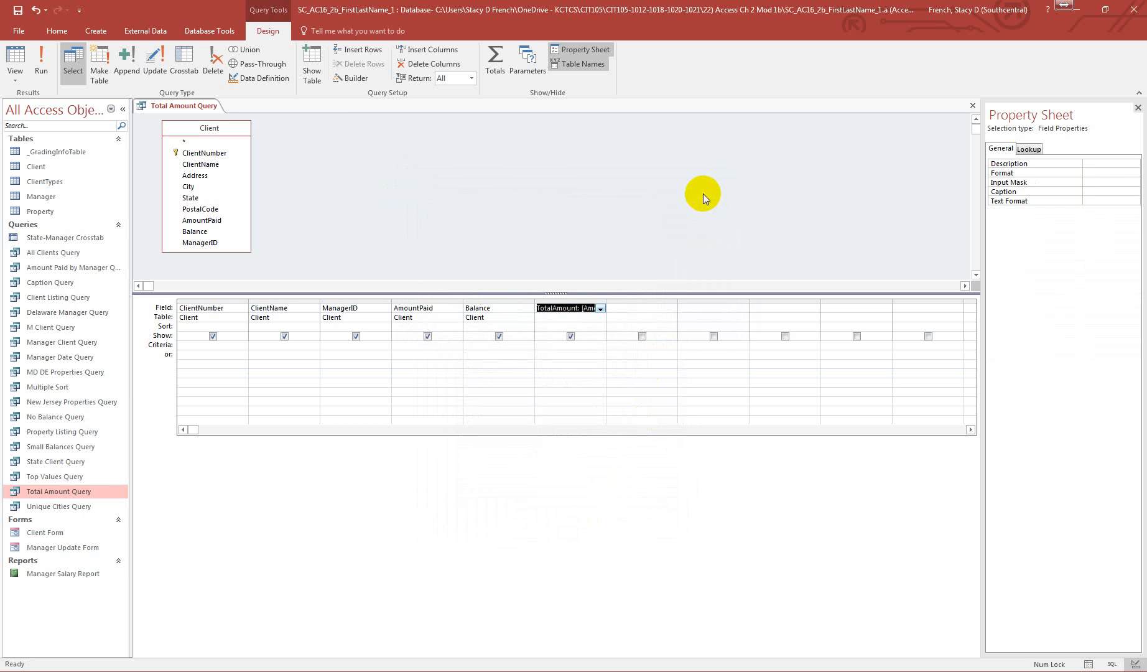
# Run the Total Amount Query, then close it with its design changes saved
pyautogui.click(41, 63)
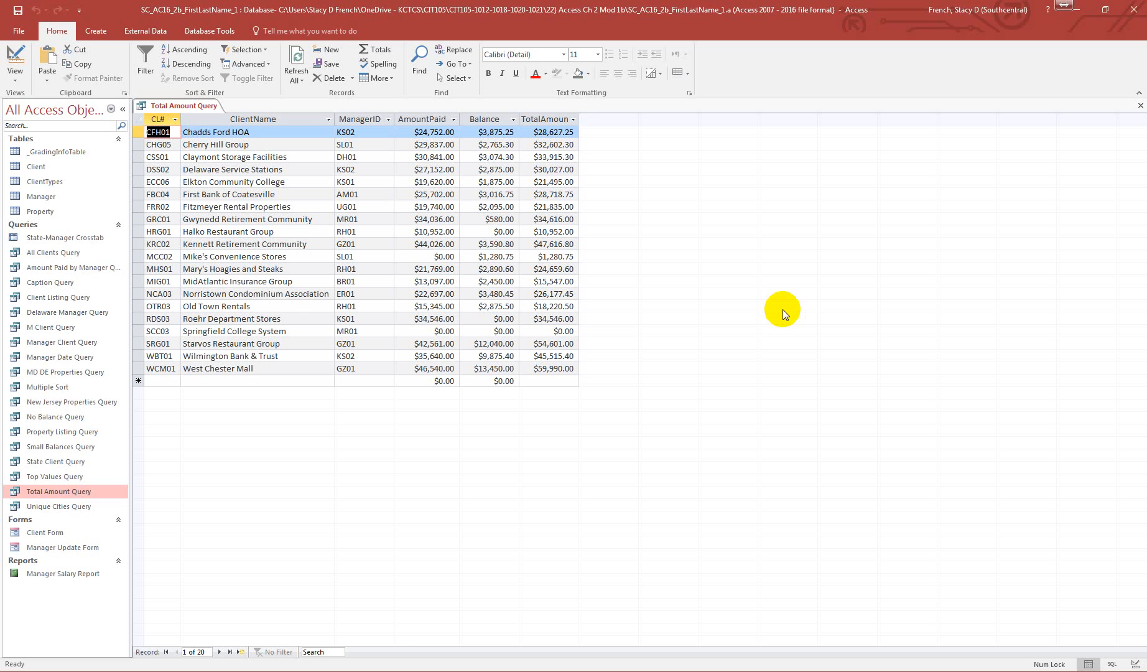
pyautogui.click(1140, 105)
pyautogui.click(537, 375)
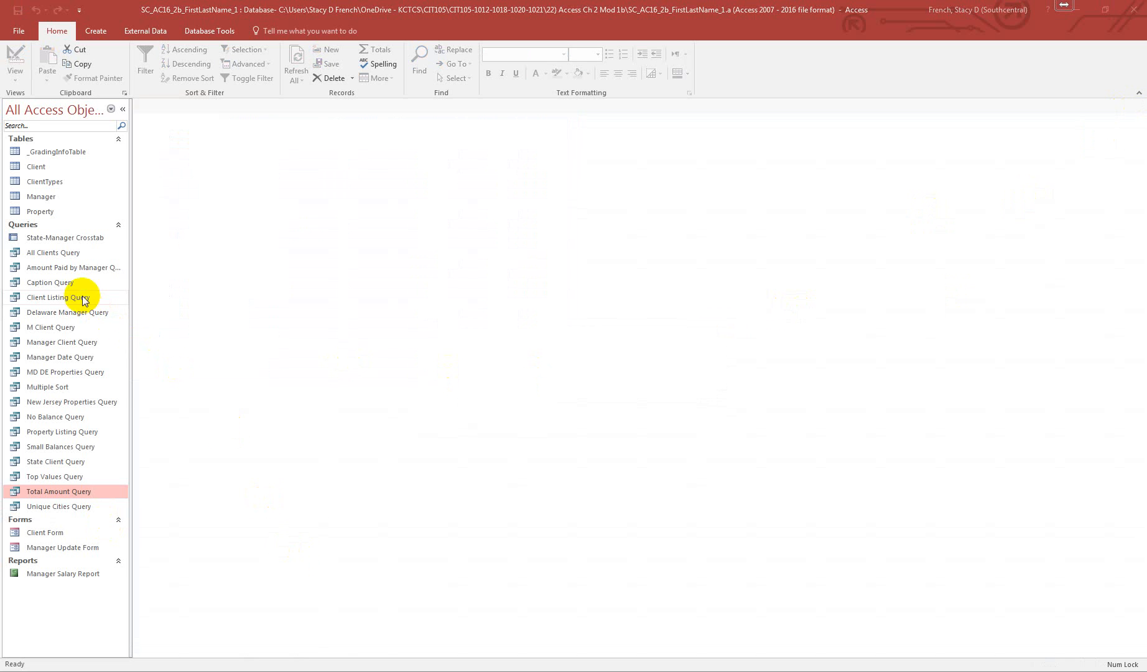
# Open the Caption Query in Design view and set the Balance field's caption to Owed
pyautogui.rightClick(67, 282)
pyautogui.click(106, 301)
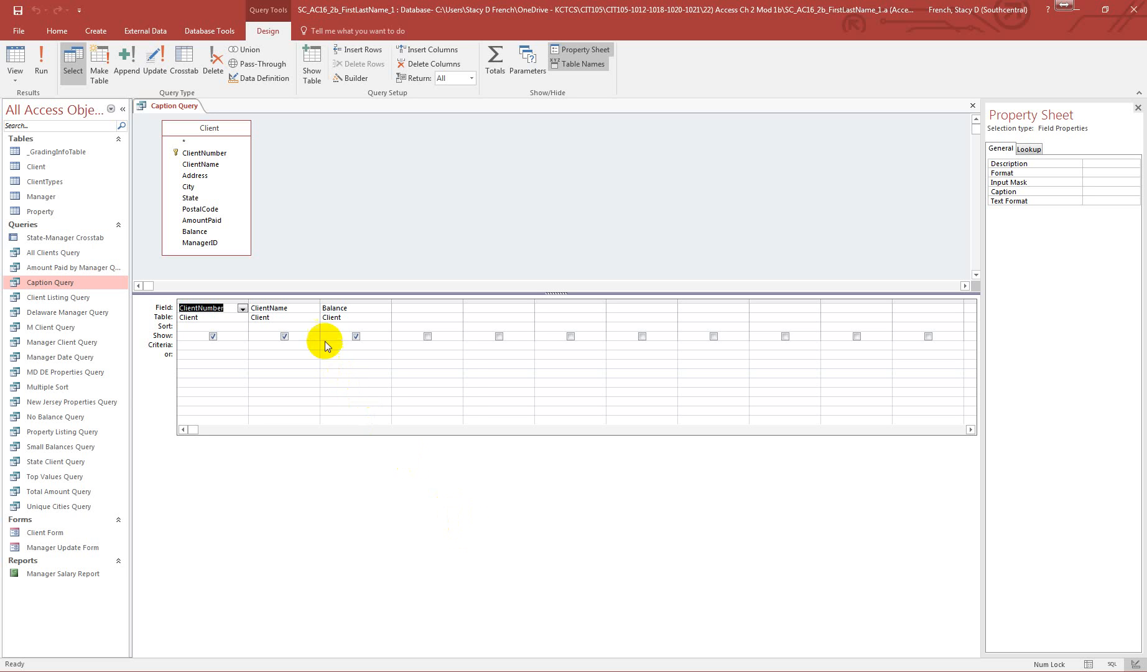
pyautogui.click(370, 308)
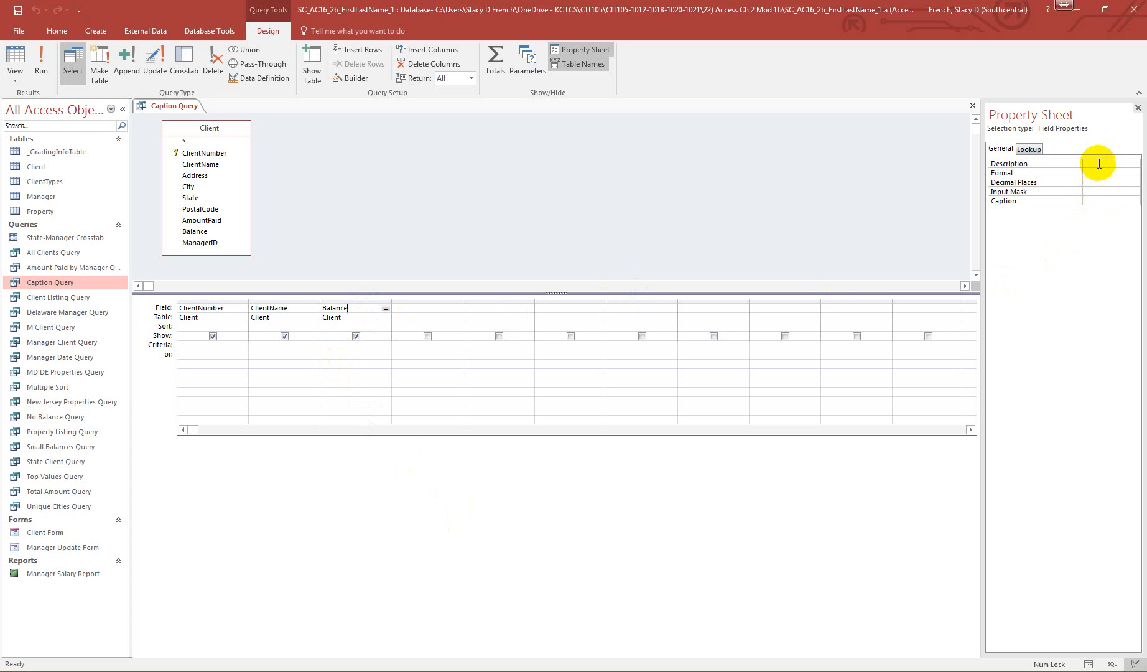
pyautogui.click(1094, 200)
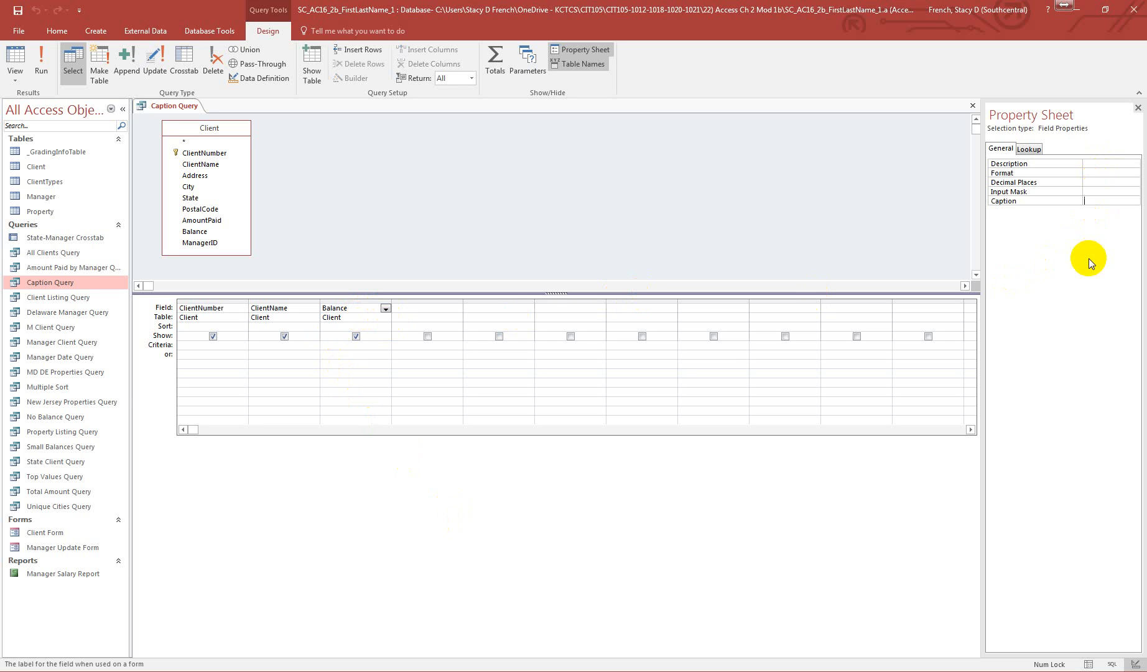
pyautogui.write('Owed')
pyautogui.press('Return')
# Run the Caption Query, return to Design view to hide the Property Sheet, and close the query with its changes saved
pyautogui.click(45, 62)
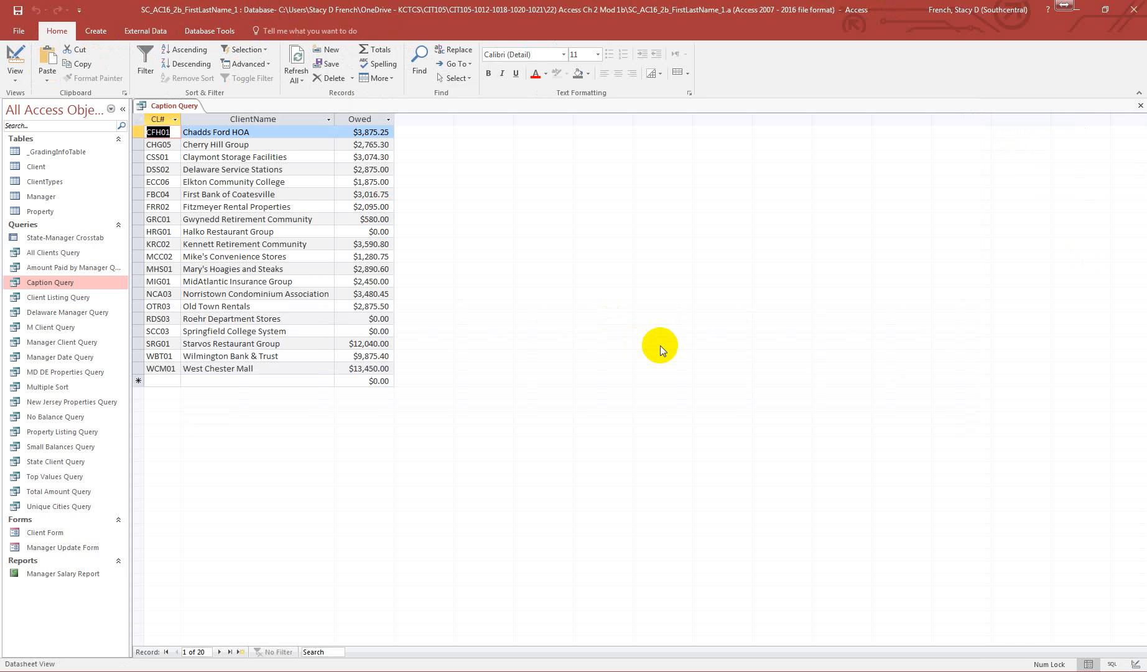
pyautogui.click(17, 63)
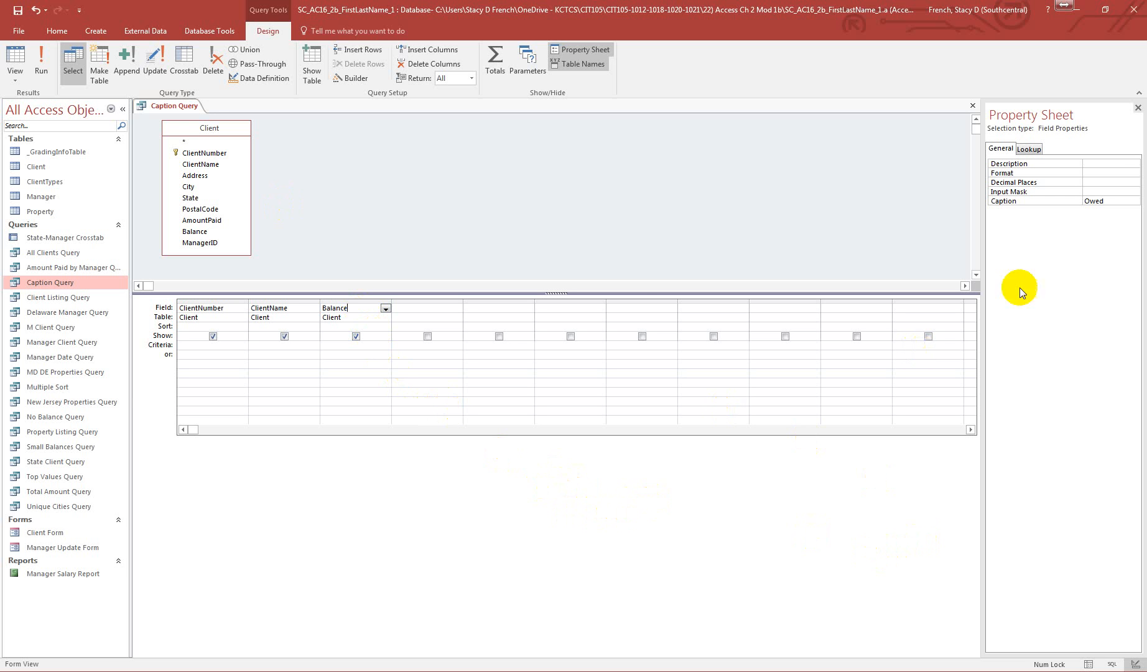
pyautogui.click(1137, 108)
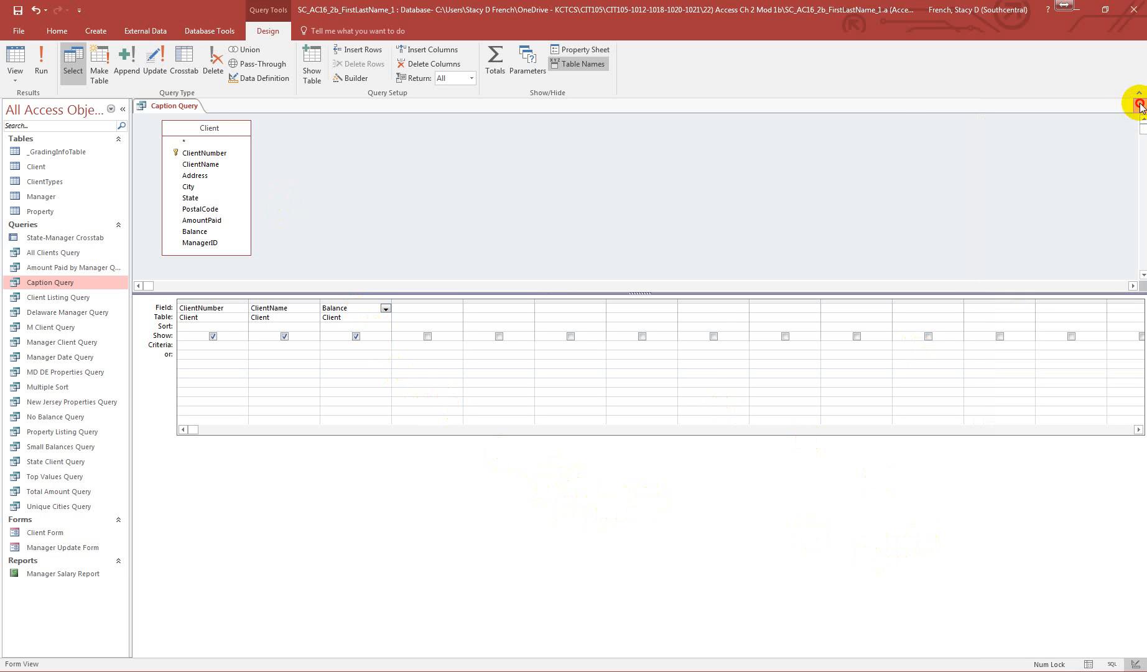
pyautogui.click(1139, 106)
pyautogui.click(530, 375)
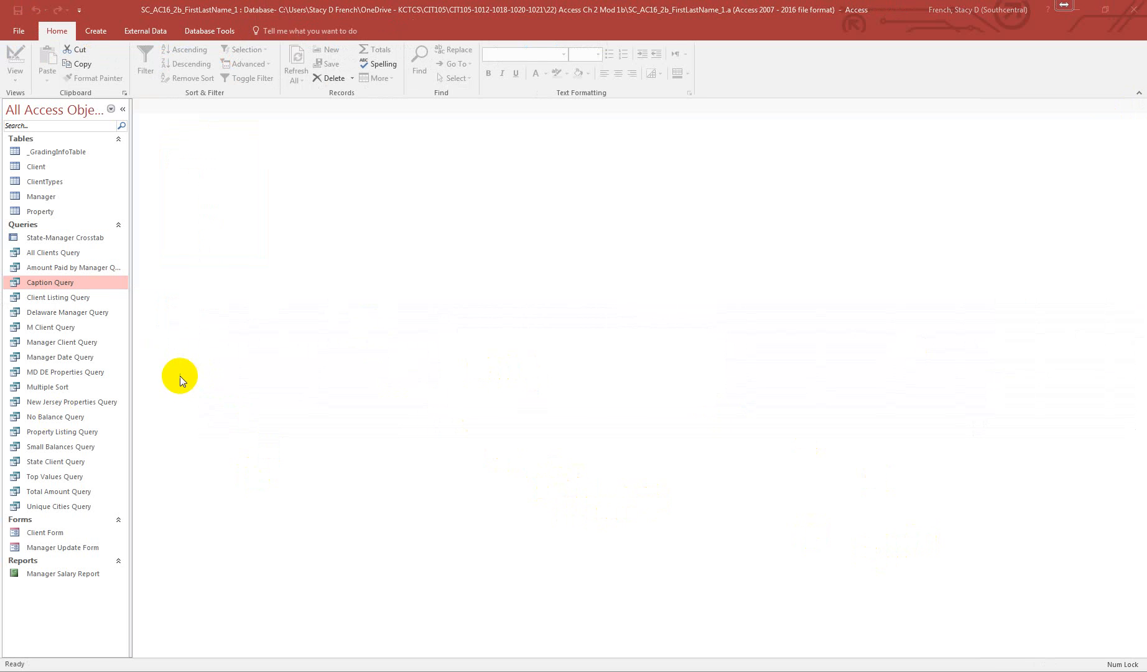
# Open the No Balance Query in Design view and enter 0 as the Balance criterion
pyautogui.click(64, 415)
pyautogui.rightClick(63, 415)
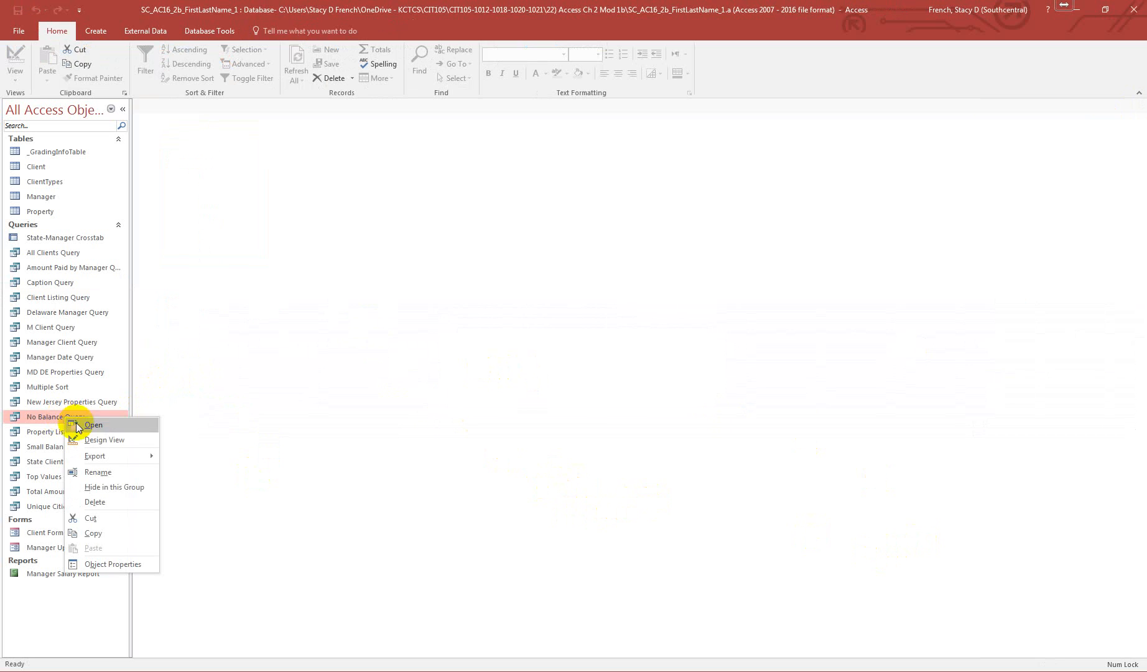
pyautogui.click(93, 435)
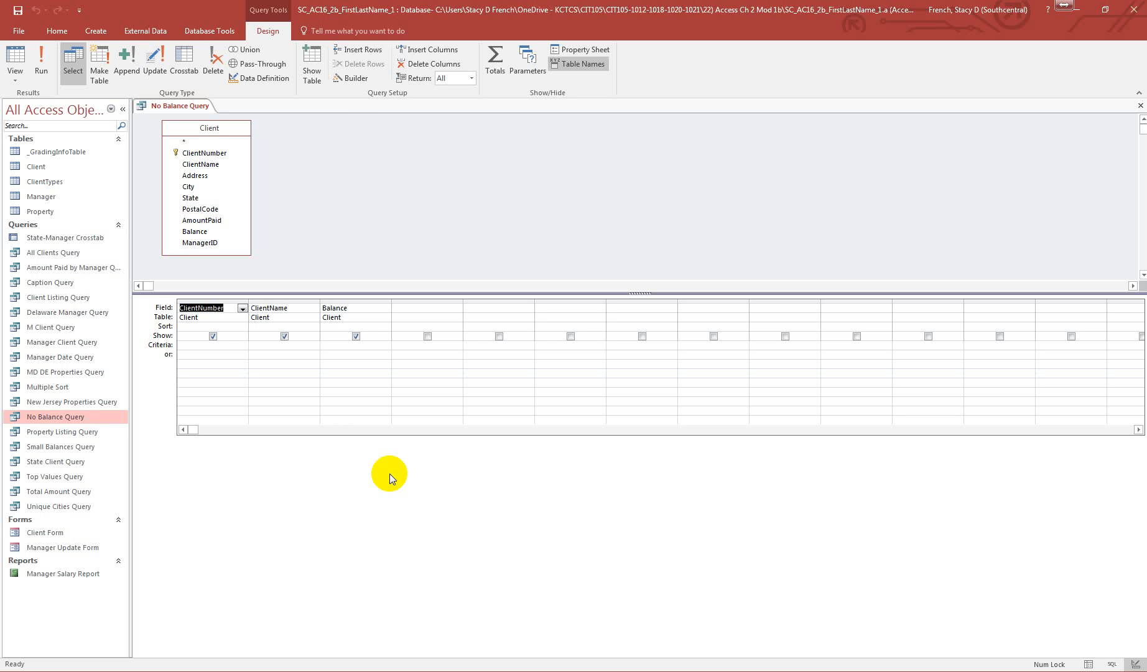
pyautogui.click(362, 346)
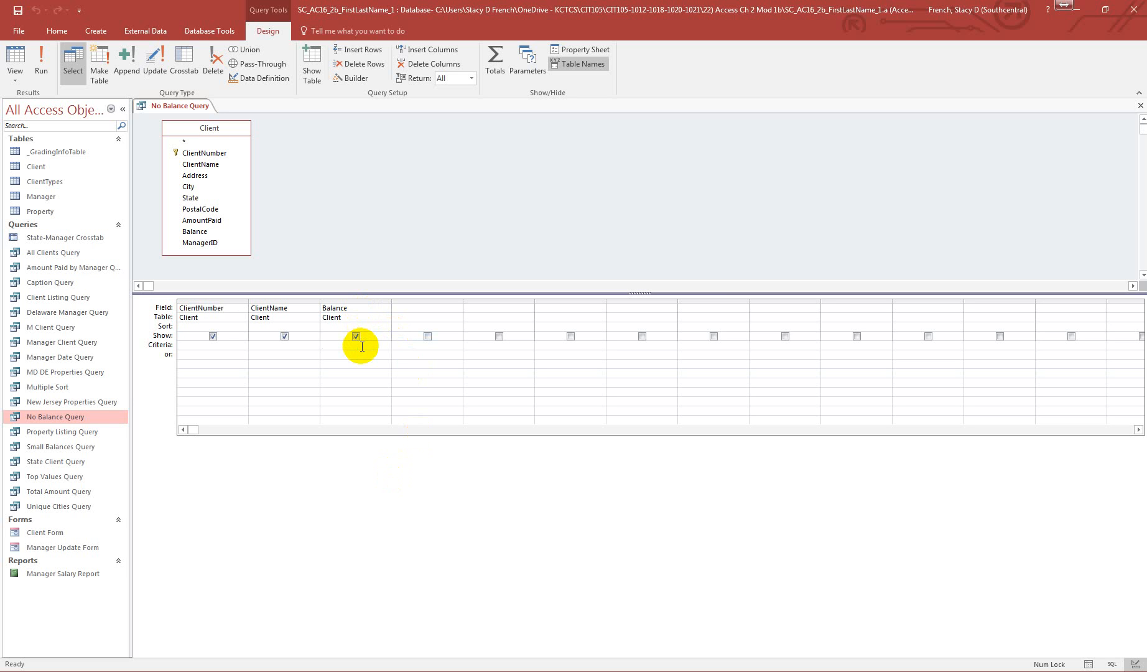
pyautogui.write('0')
pyautogui.press('Tab')
# Run the No Balance Query, then close it with its design changes saved
pyautogui.click(42, 61)
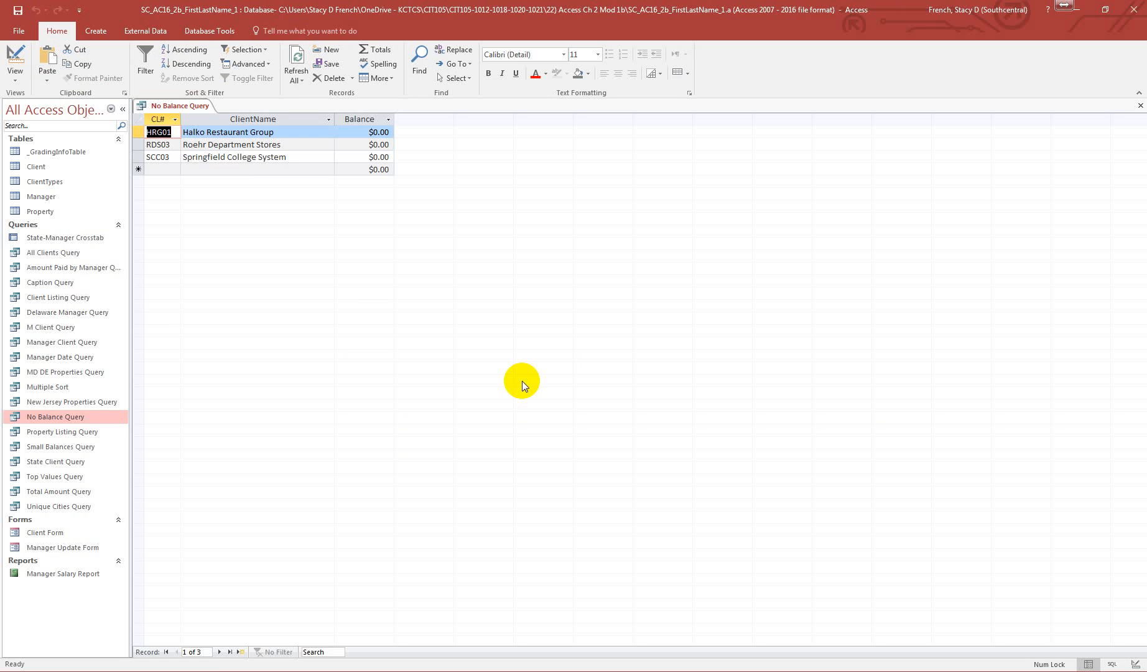
pyautogui.click(1140, 105)
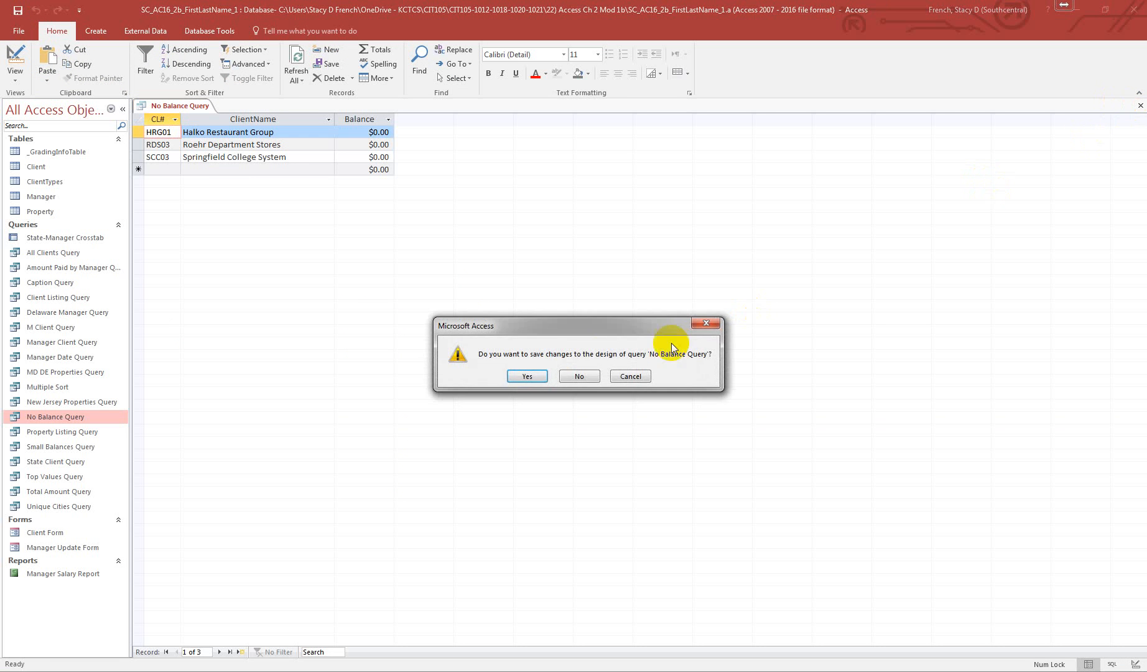
pyautogui.click(527, 376)
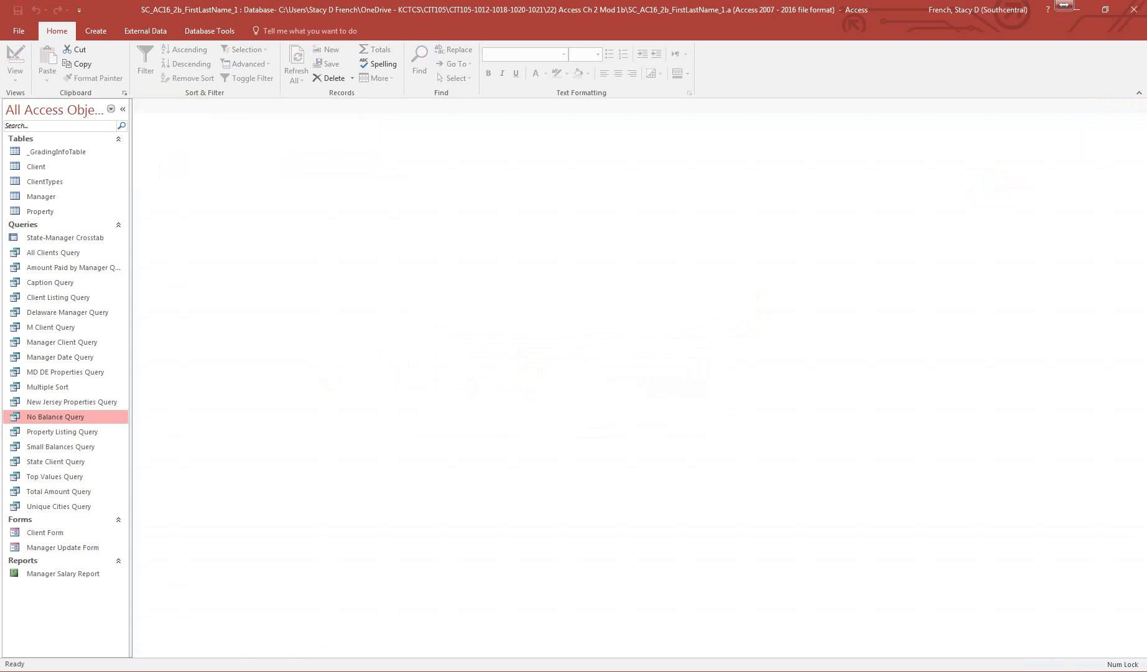
# Open the New Jersey Properties Query in Design view and lengthen the Property field list
pyautogui.click(69, 403)
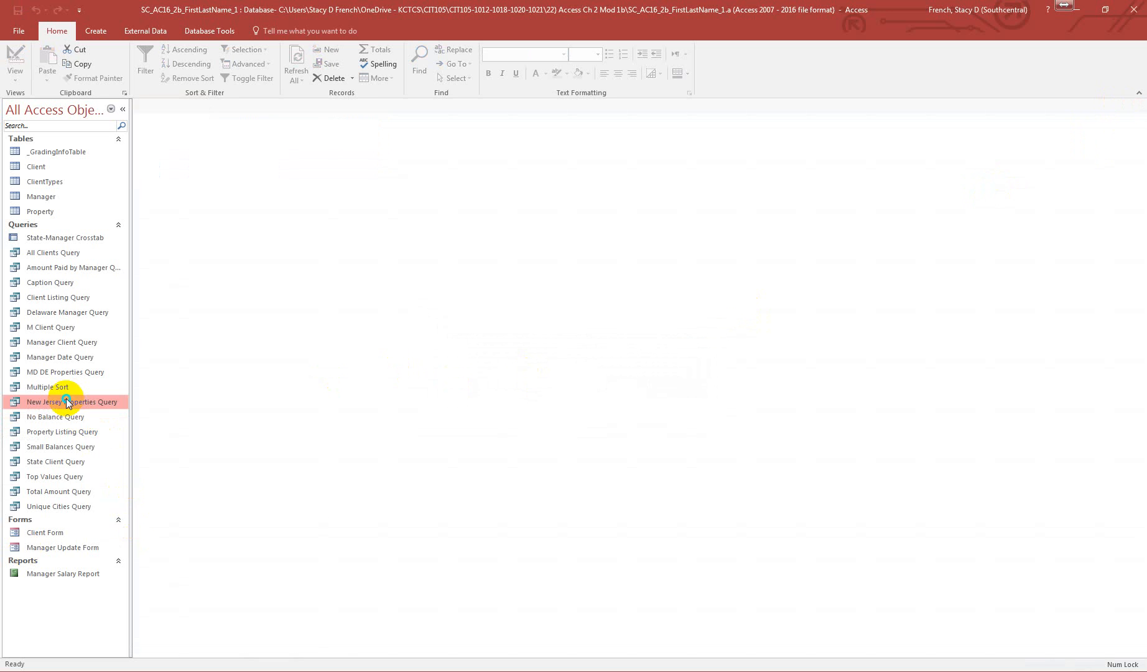
pyautogui.rightClick(69, 402)
pyautogui.click(106, 420)
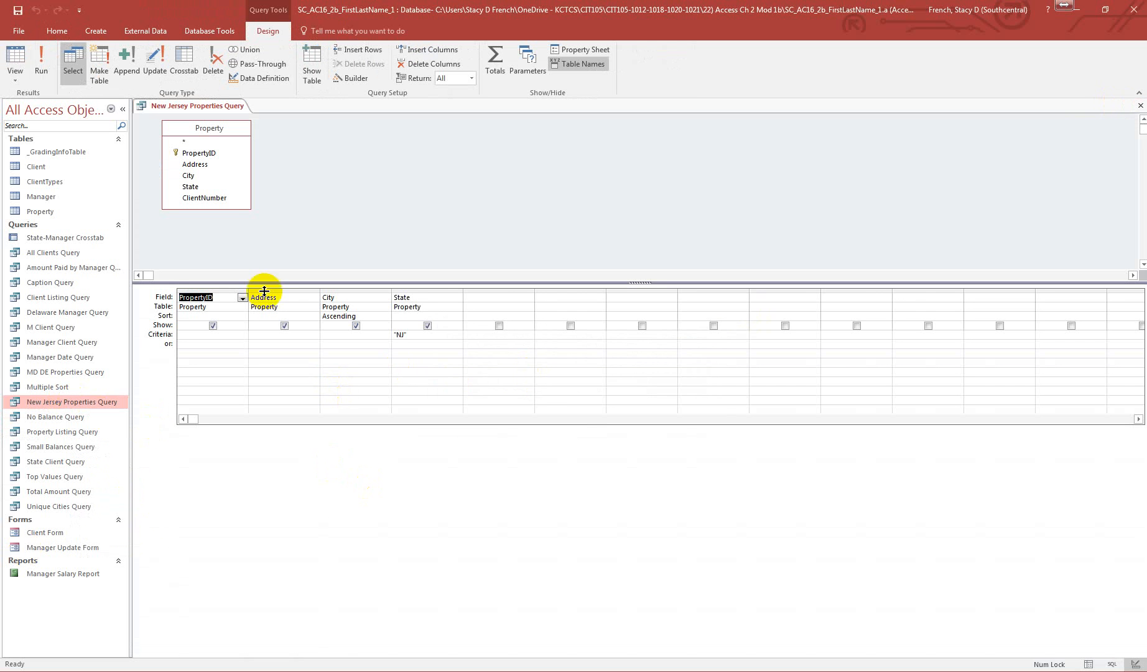
pyautogui.moveTo(225, 209); pyautogui.dragTo(224, 232)
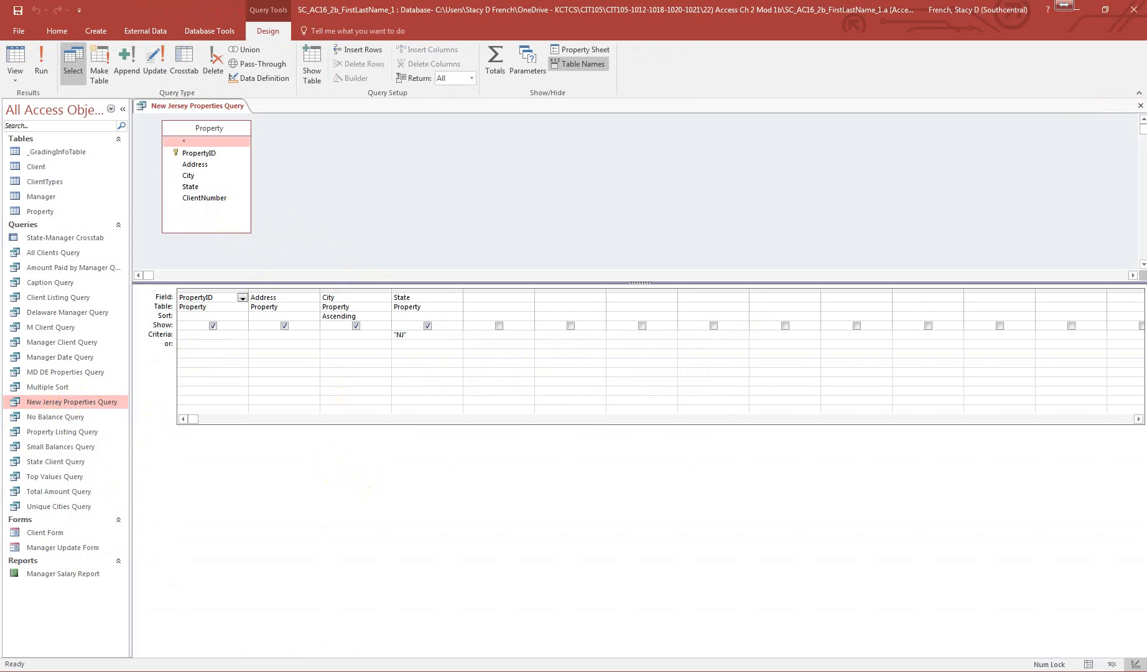
# Exclude the State field from the New Jersey Properties Query results and close the query with its changes saved
pyautogui.click(427, 326)
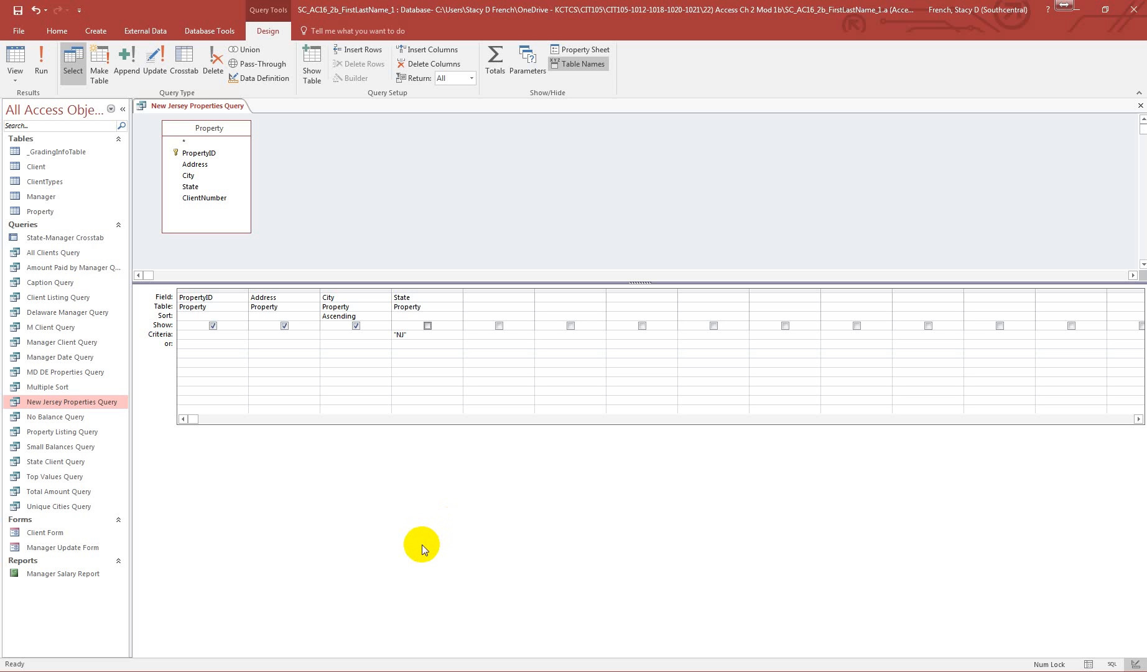
pyautogui.click(1141, 107)
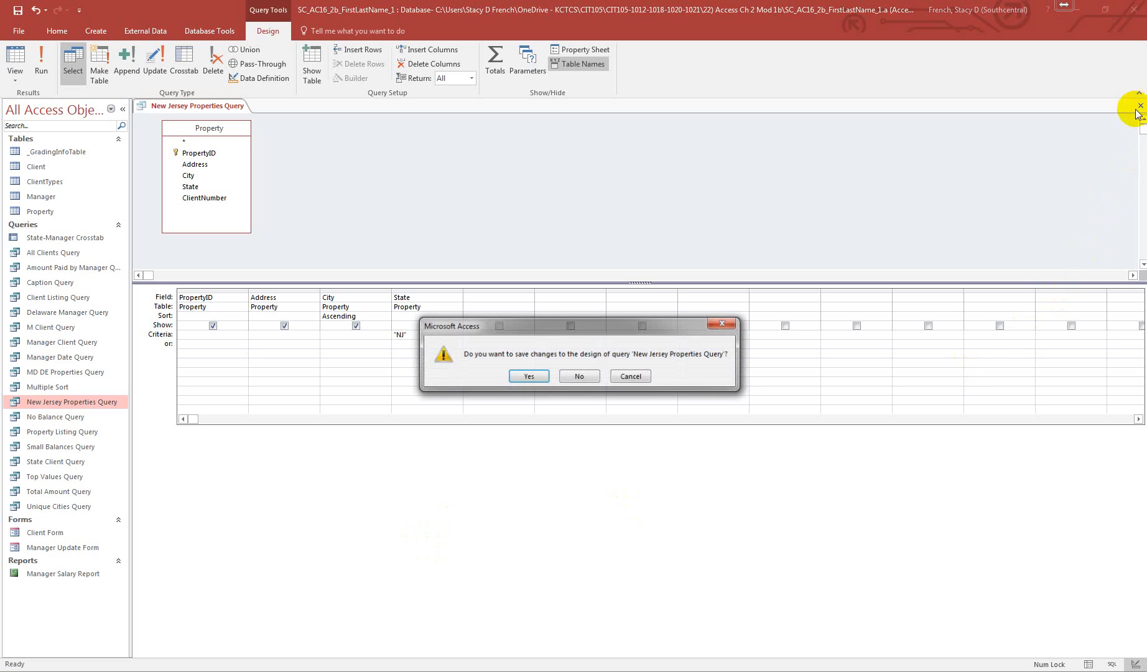
pyautogui.click(528, 376)
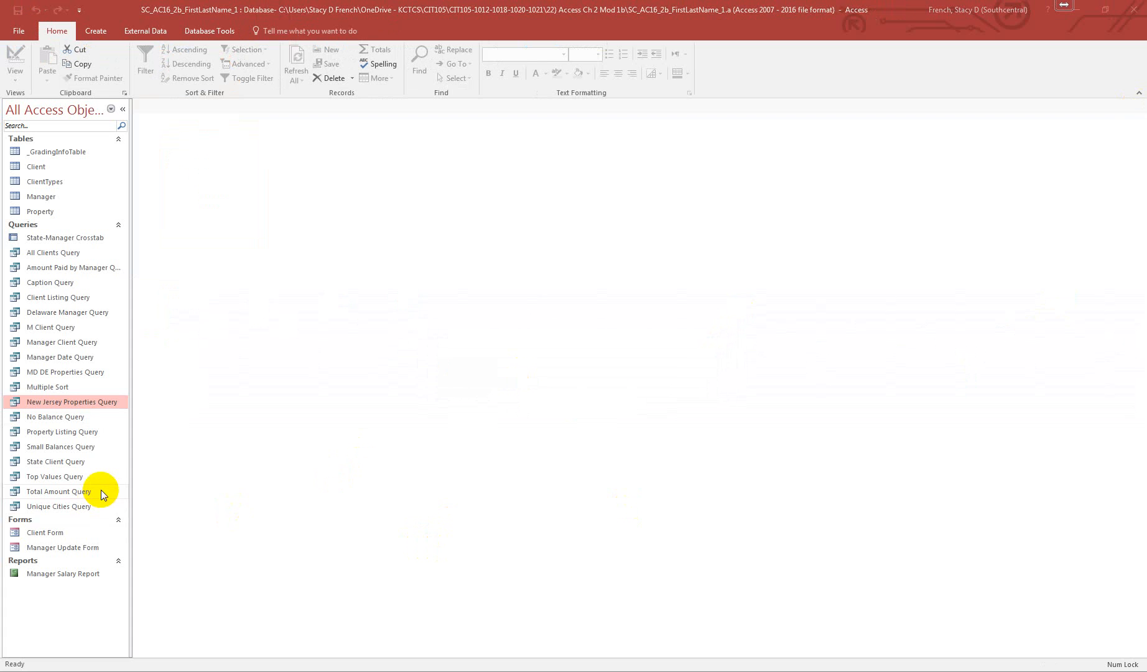
# Open the MD DE Properties Query in Design view
pyautogui.click(59, 373)
pyautogui.rightClick(60, 373)
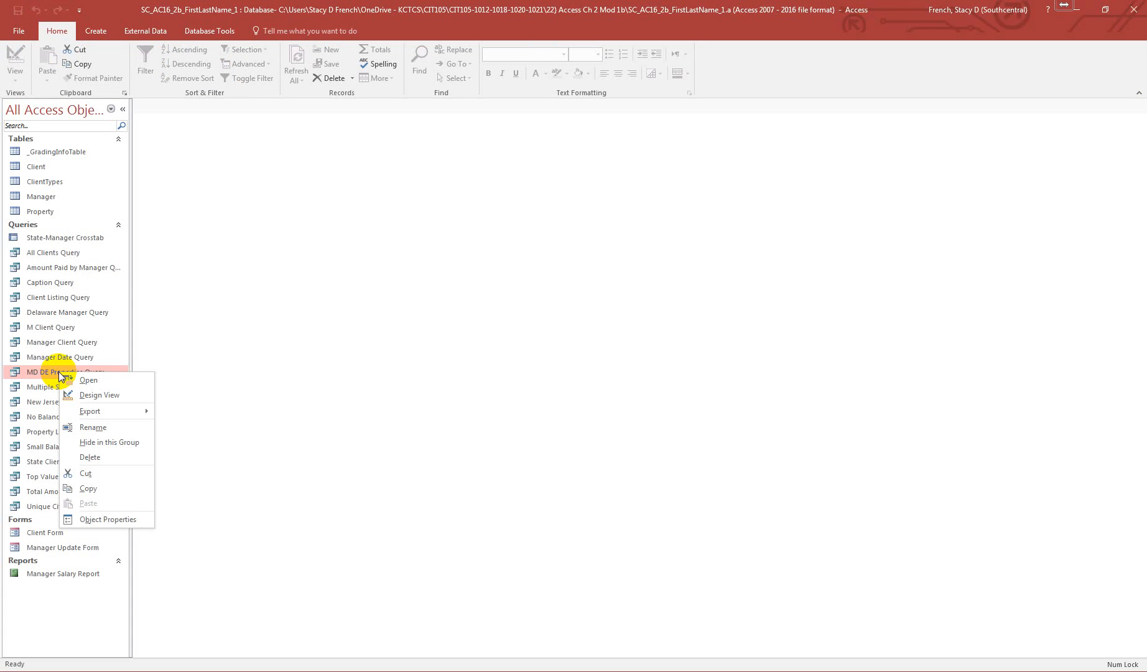
pyautogui.click(111, 392)
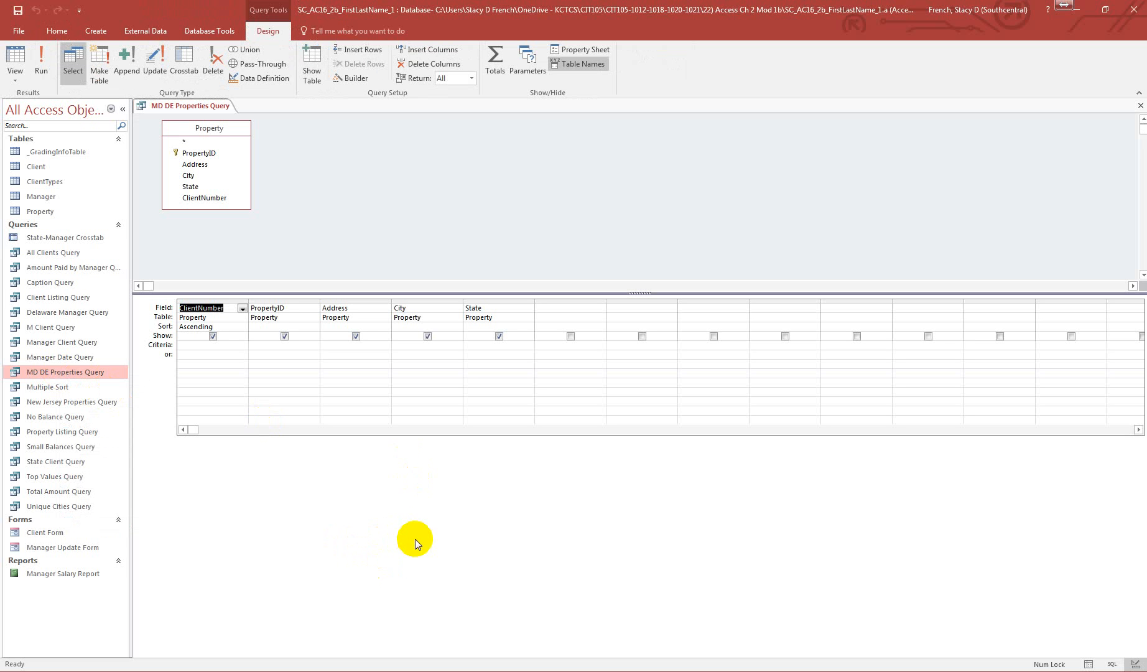
pyautogui.click(494, 347)
pyautogui.write('M')
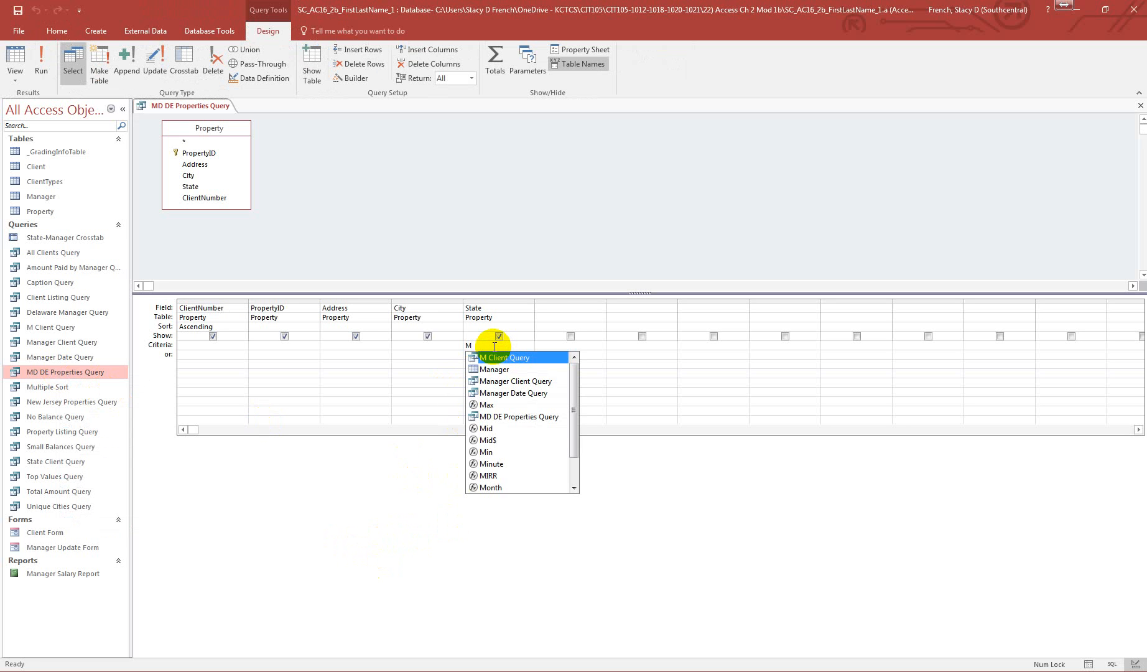
pyautogui.write('D')
pyautogui.press('BackSpace')
pyautogui.press('BackSpace')
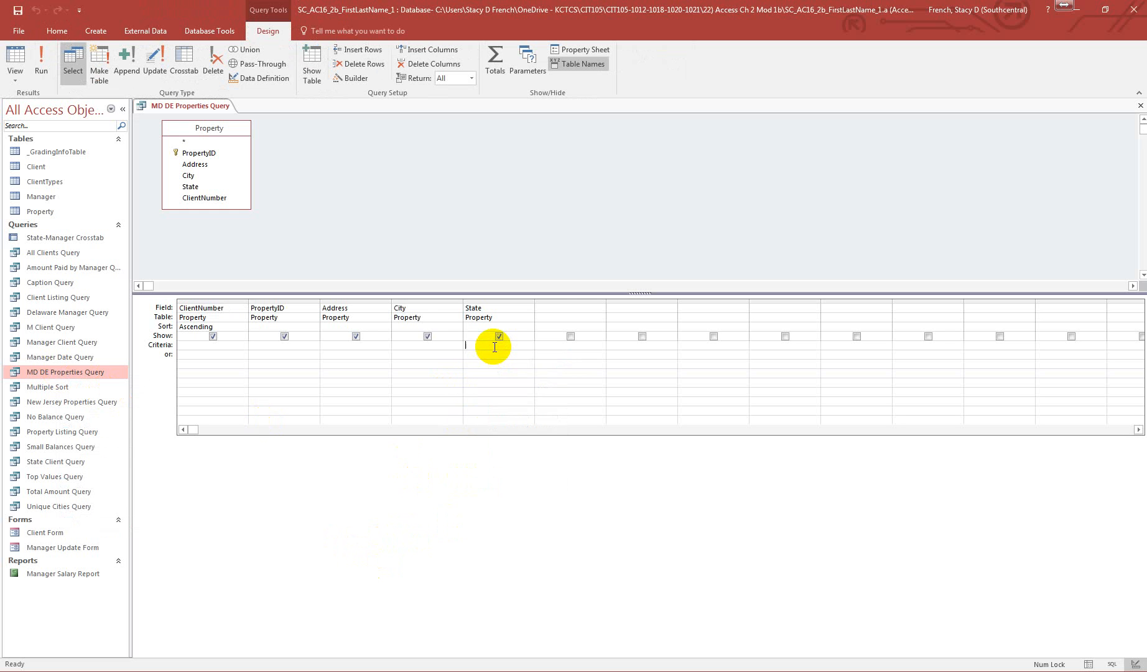
pyautogui.write('MD')
pyautogui.press('BackSpace')
pyautogui.press('BackSpace')
pyautogui.write('"MD')
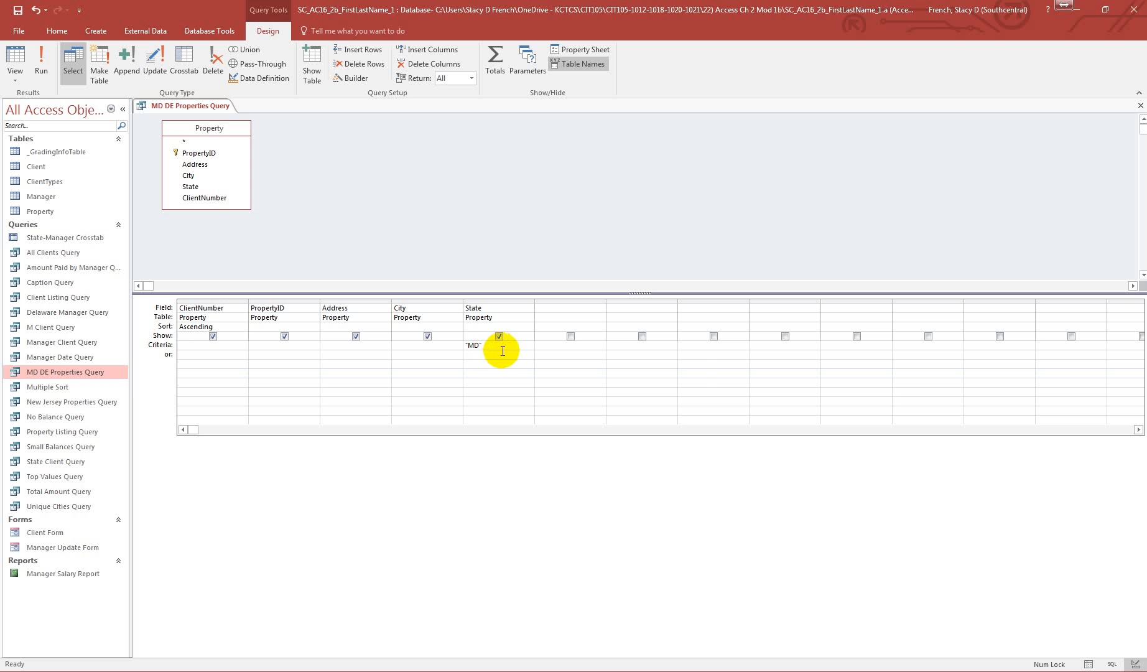
pyautogui.click(492, 355)
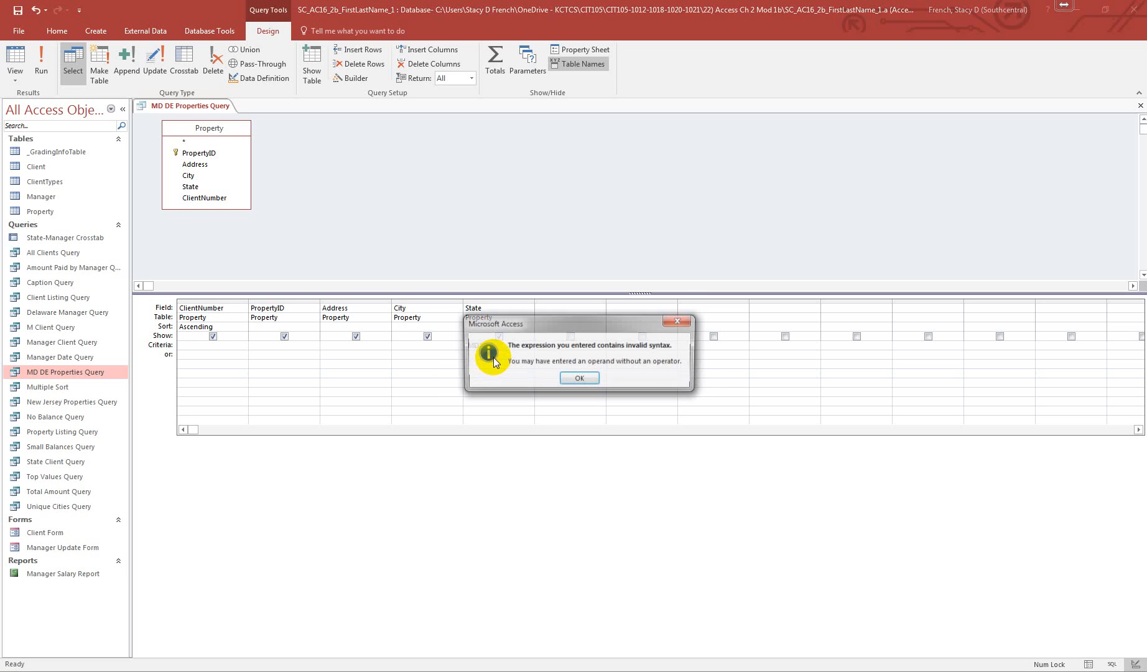
pyautogui.click(574, 382)
pyautogui.write('"')
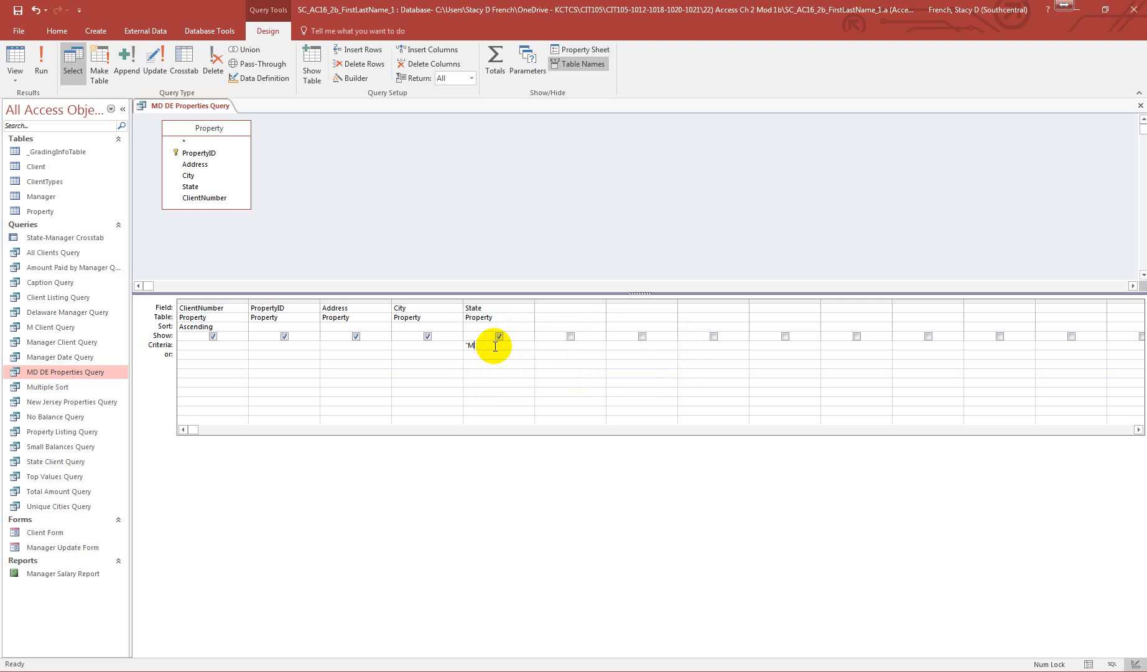
pyautogui.write('M')
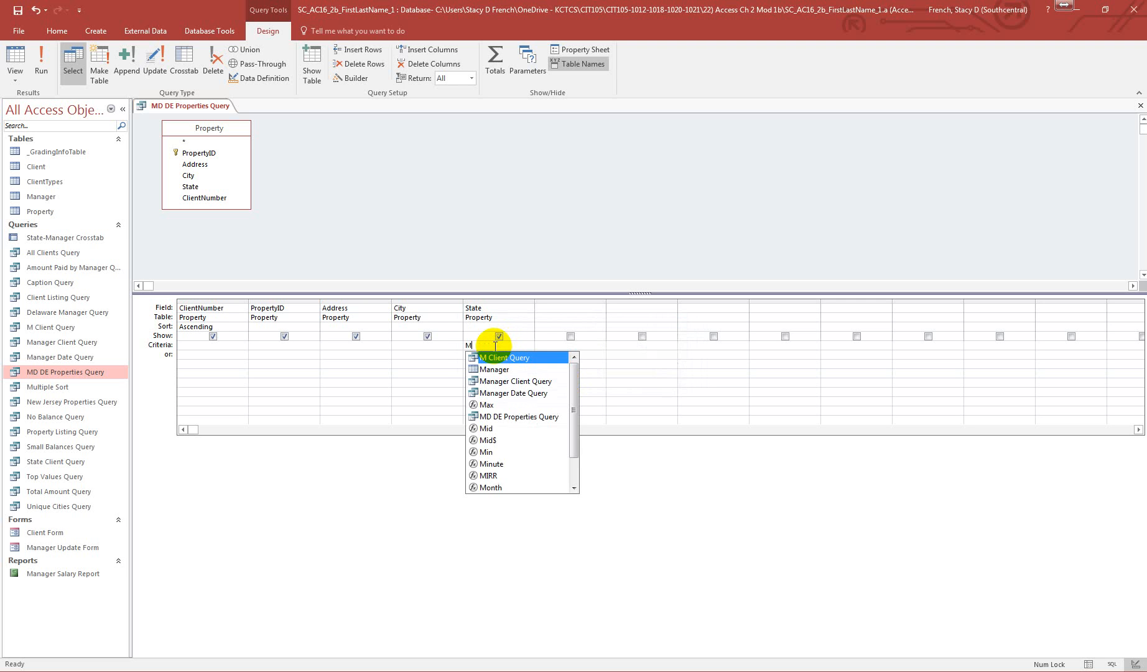
pyautogui.write('D')
pyautogui.press('Home')
pyautogui.write('"')
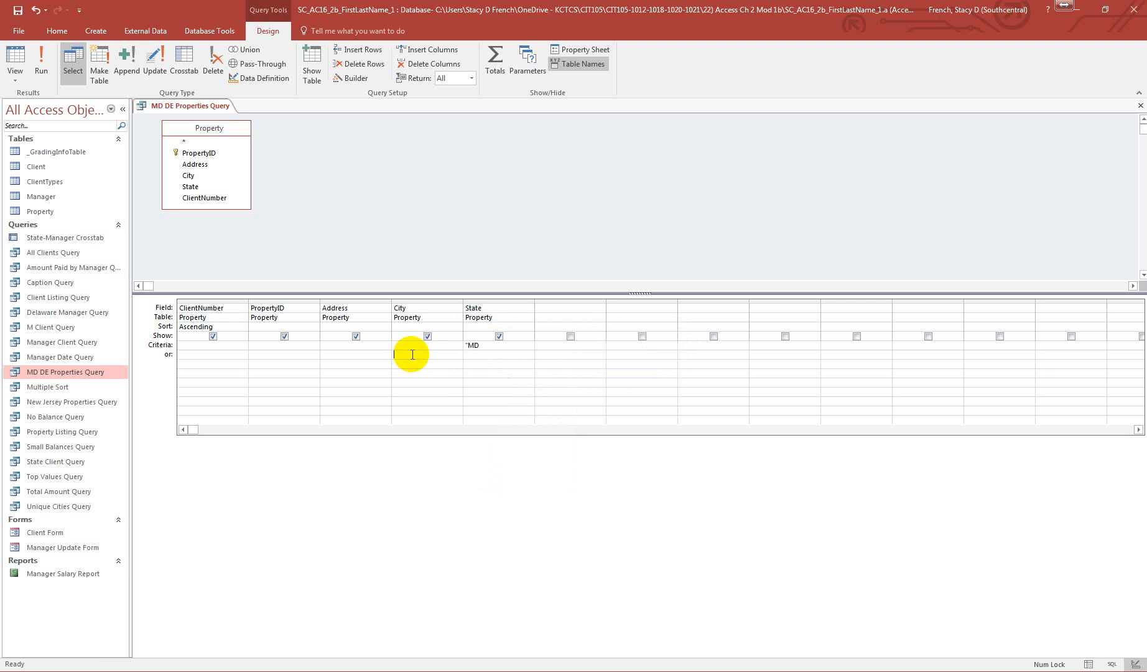
pyautogui.click(491, 344)
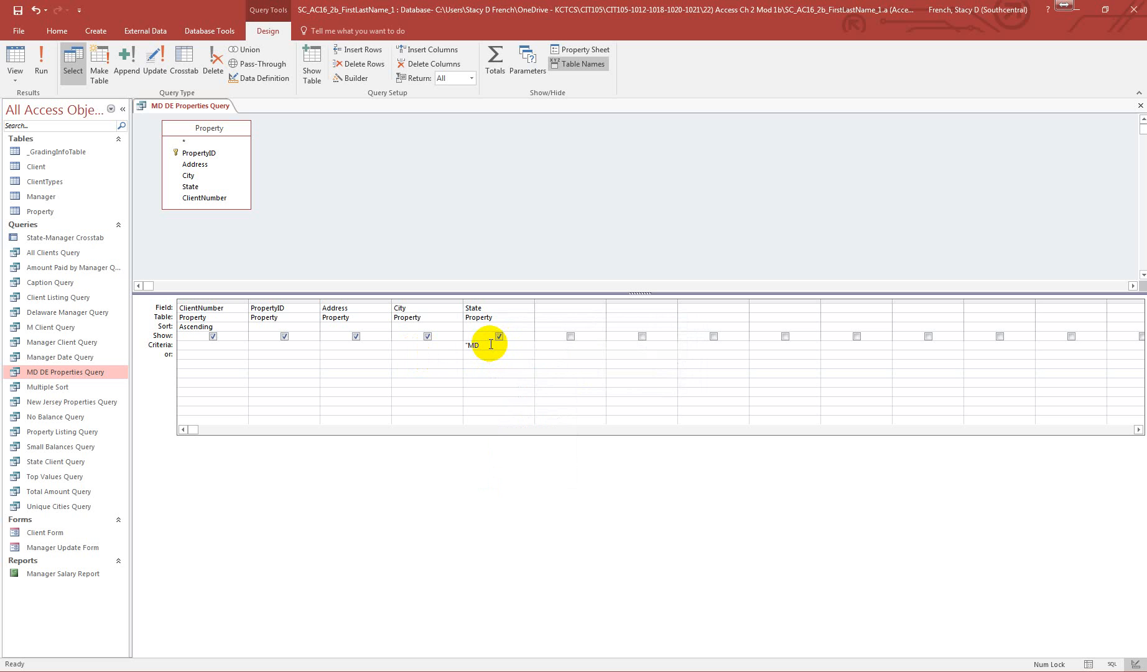
pyautogui.click(477, 355)
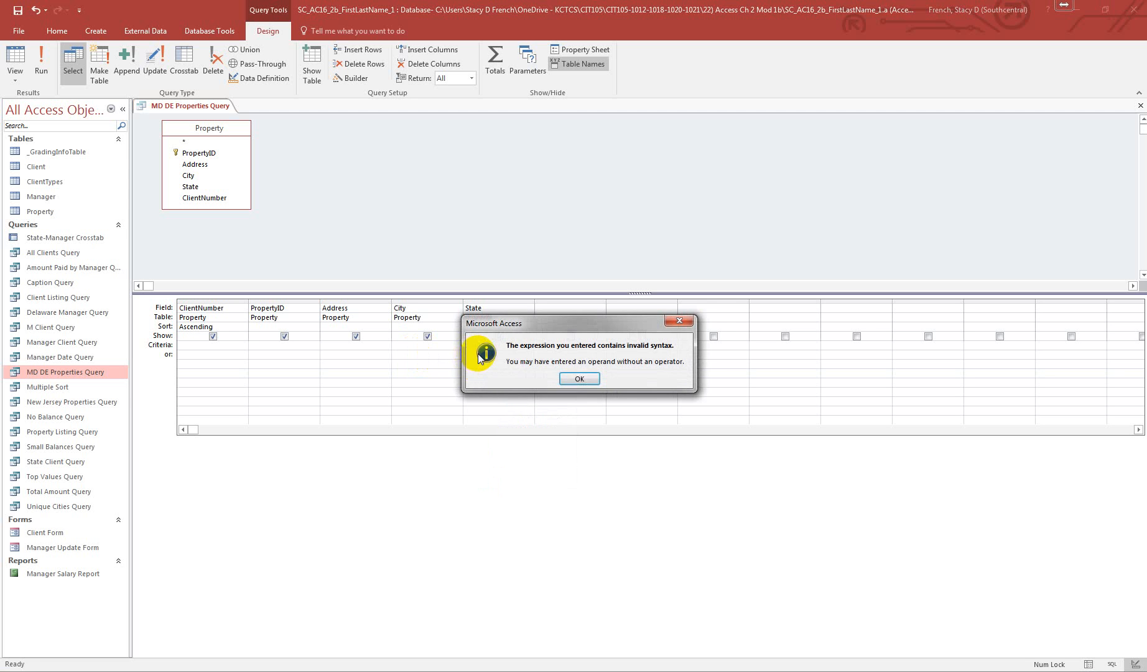
pyautogui.click(581, 375)
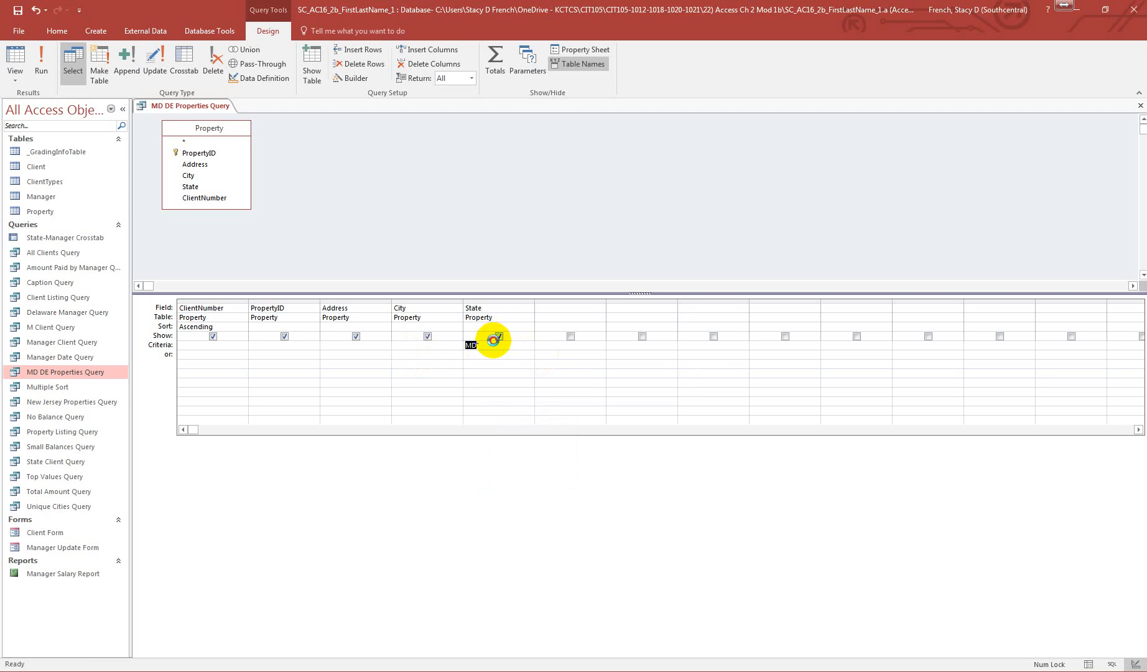
pyautogui.click(497, 336)
pyautogui.click(580, 378)
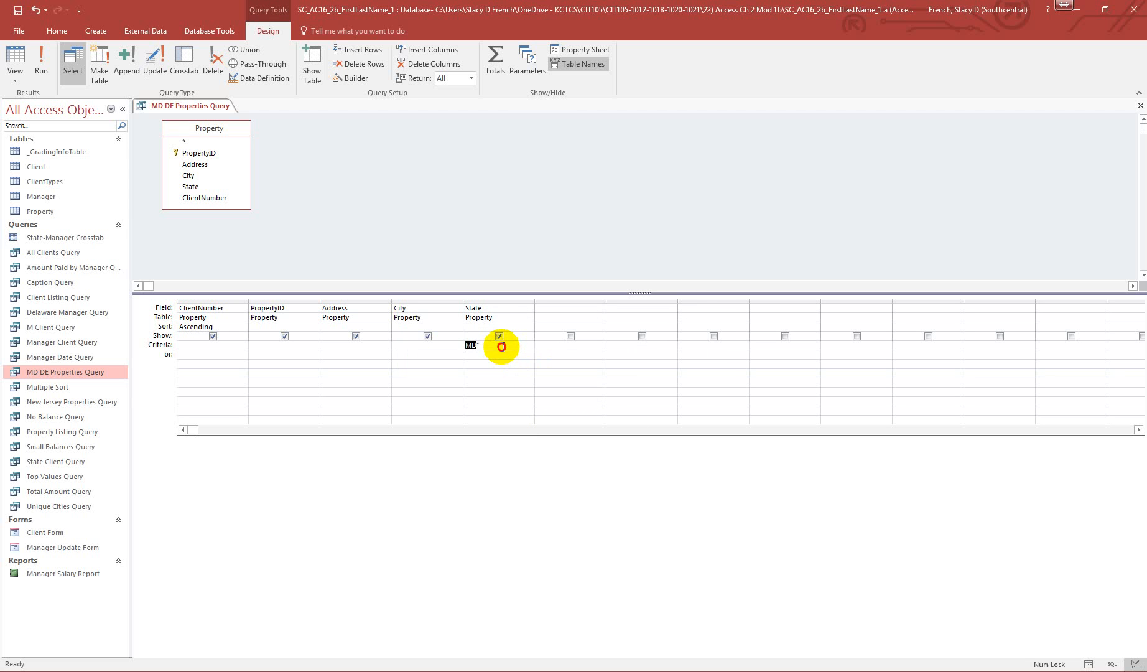
pyautogui.click(503, 346)
pyautogui.press('Home')
pyautogui.write('"')
pyautogui.click(502, 361)
pyautogui.click(578, 379)
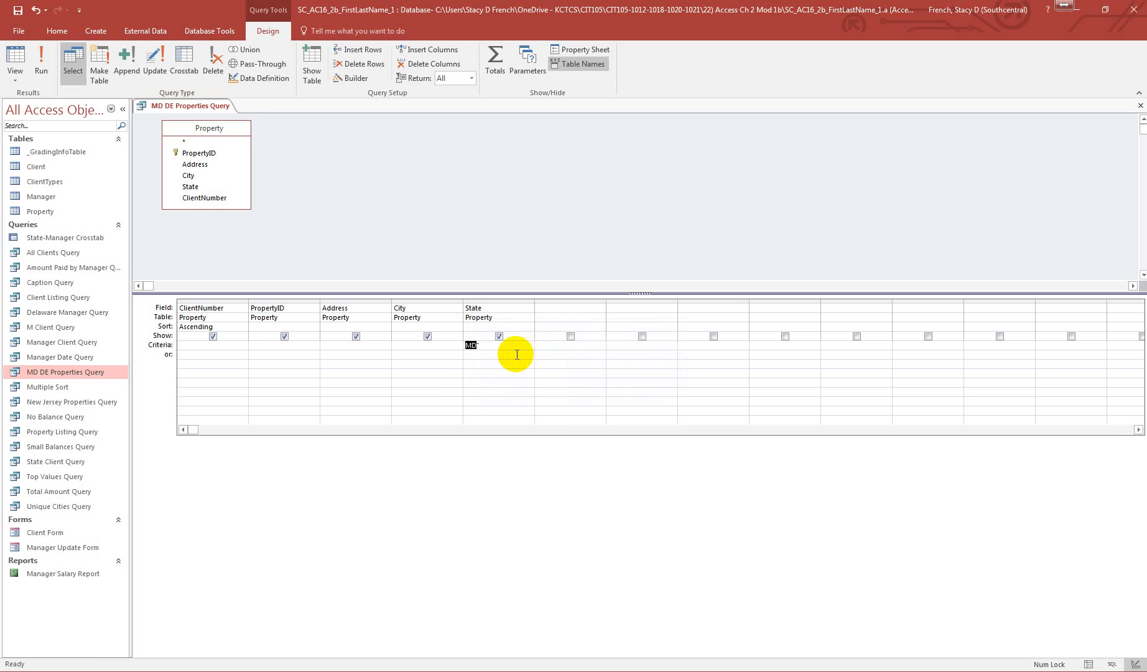
# Replace the State field's criterion with "MD" and enter "DE" as the alternative criterion in the row beneath it
pyautogui.click(491, 347)
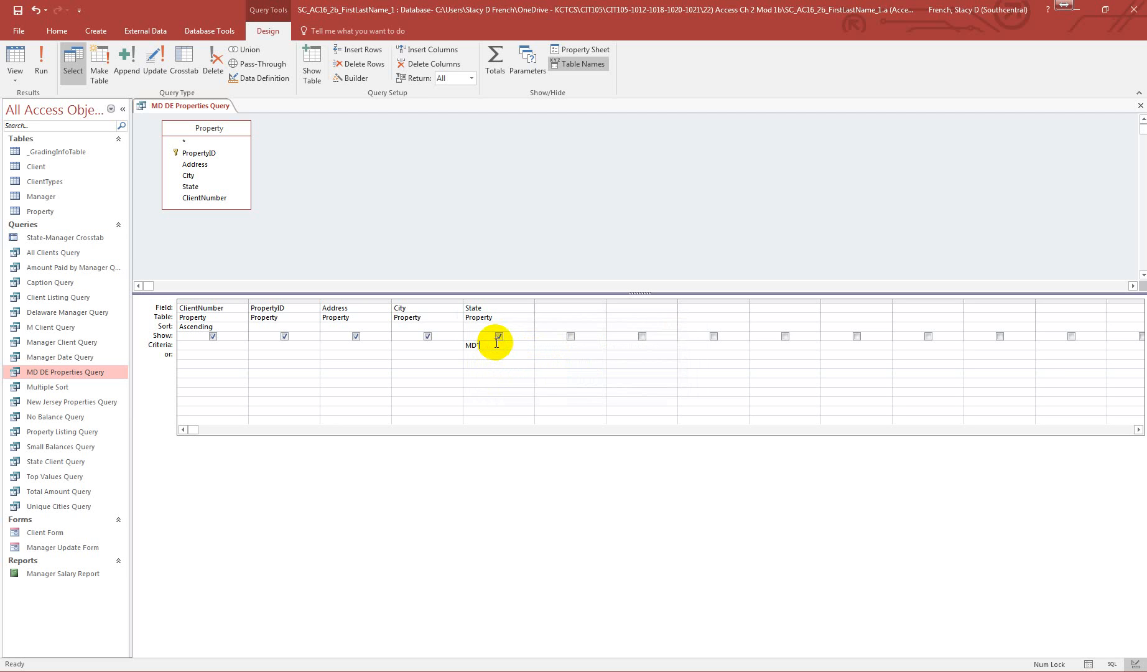
pyautogui.press('BackSpace')
pyautogui.press('BackSpace')
pyautogui.press('BackSpace')
pyautogui.write('"MD"')
pyautogui.press('BackSpace')
pyautogui.press('BackSpace')
pyautogui.press('BackSpace')
pyautogui.write('"MD')
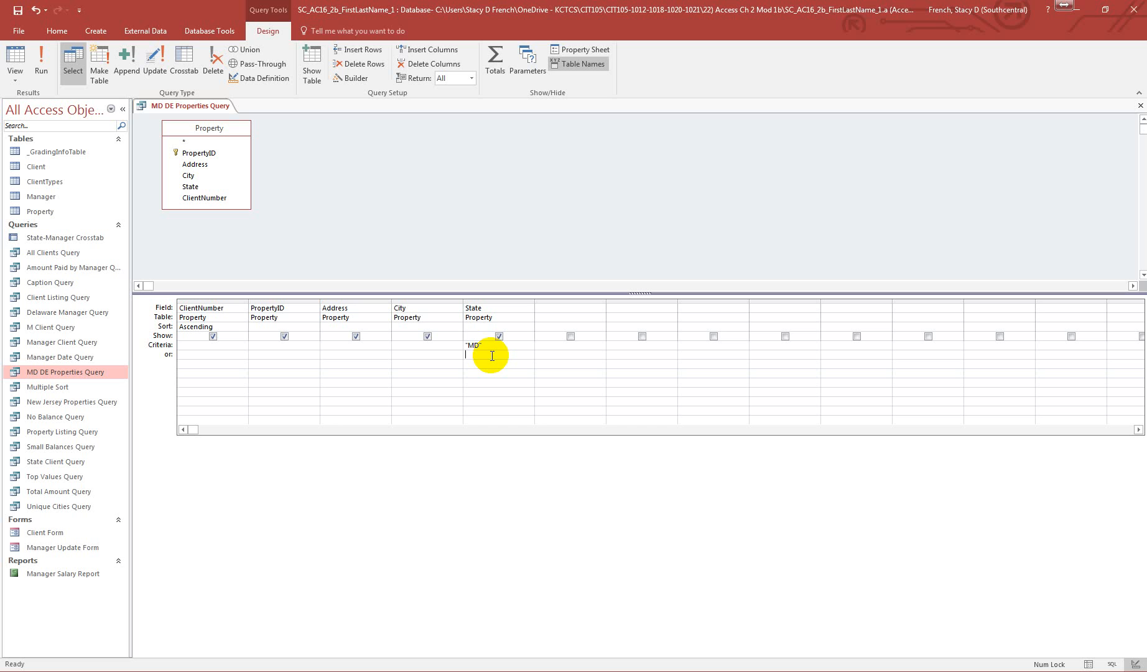
pyautogui.click(491, 355)
pyautogui.write('"DE"')
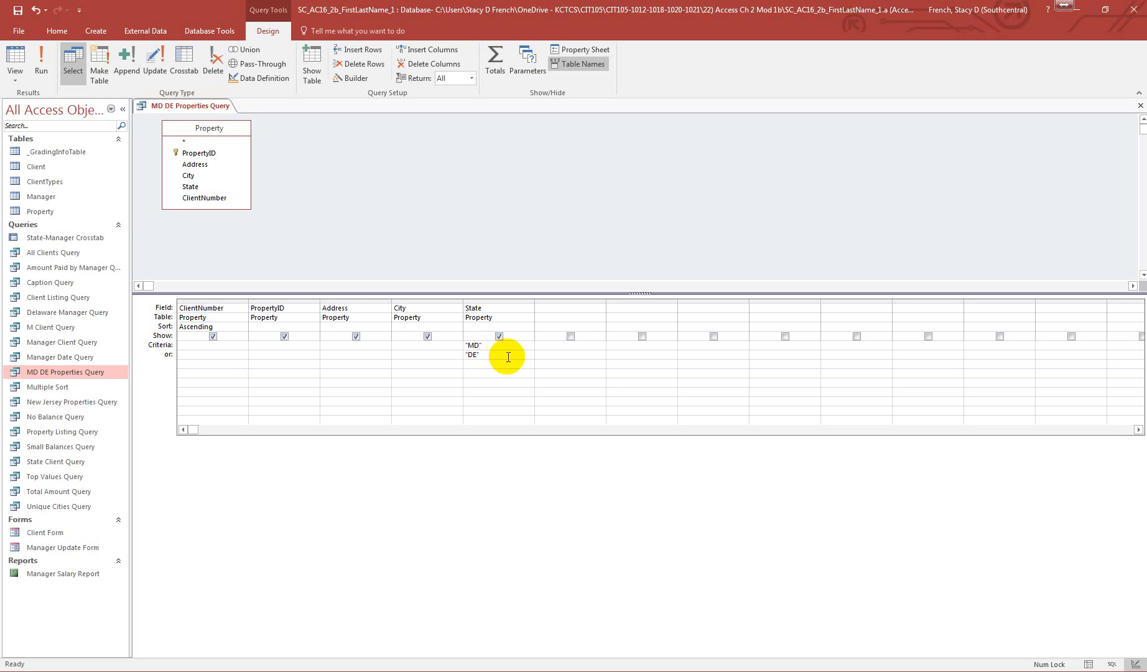
# Run the MD DE Properties Query, then close it with its design changes saved
pyautogui.click(41, 62)
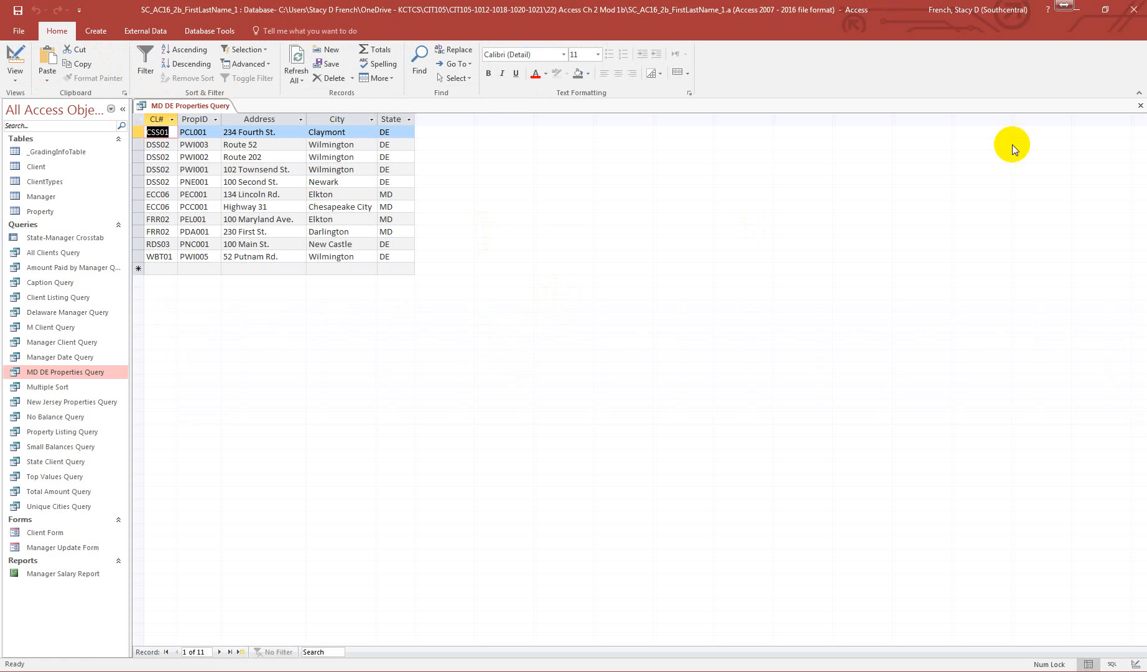
pyautogui.click(1139, 106)
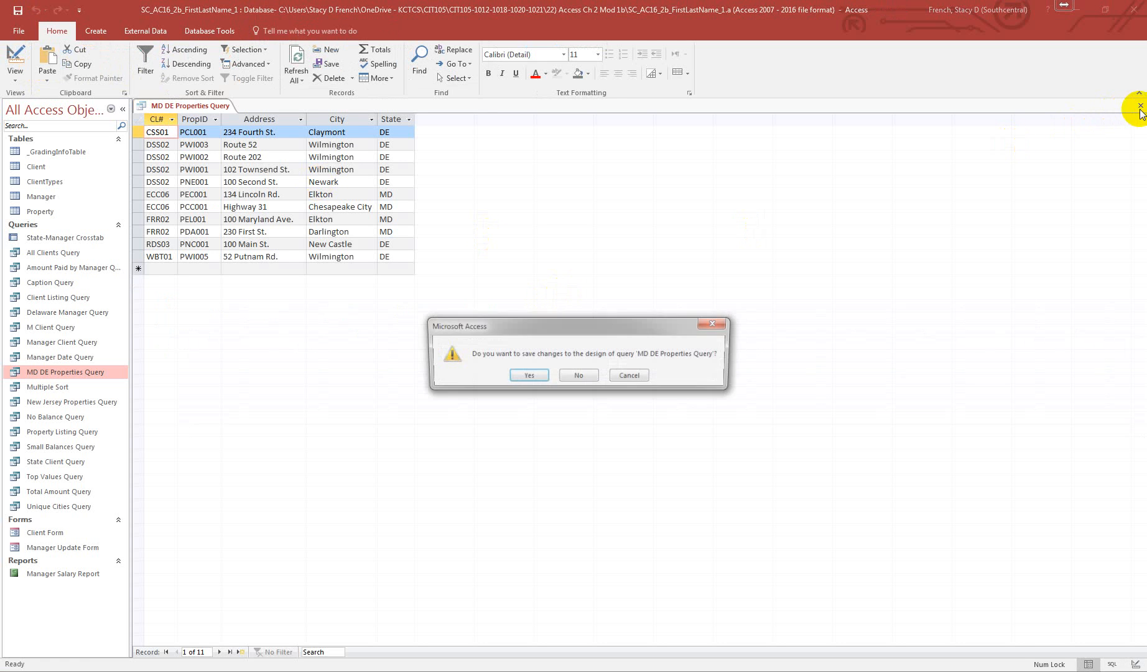
pyautogui.click(528, 376)
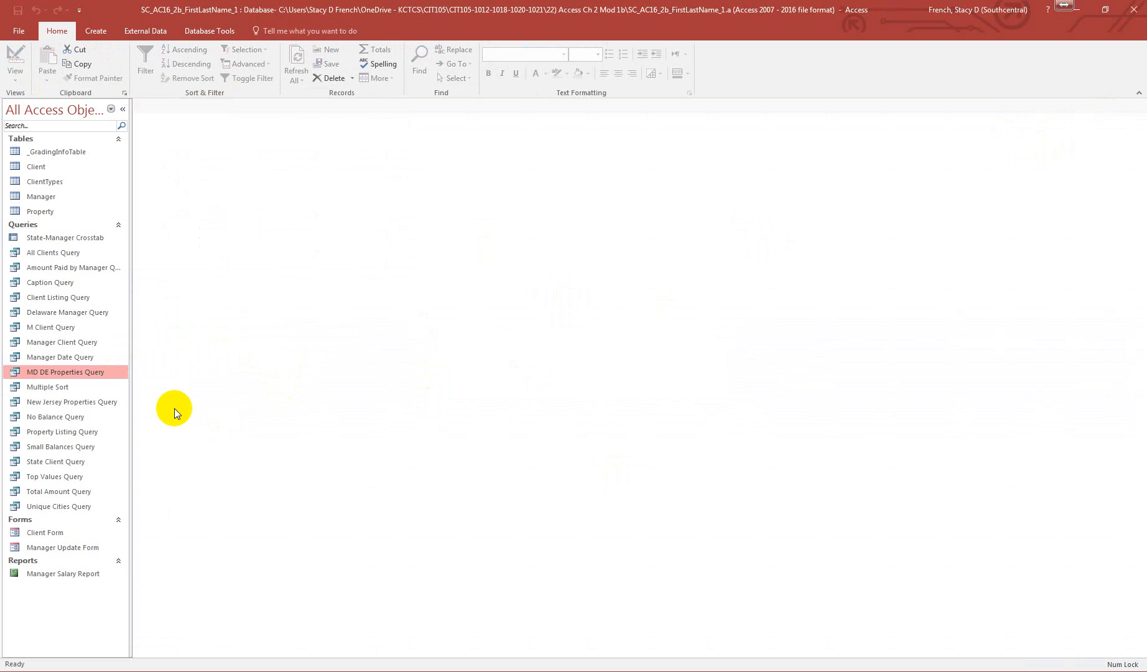
# Open the Multiple Sort query in Design view and sort it ascending by ManagerID and by ClientName
pyautogui.rightClick(55, 386)
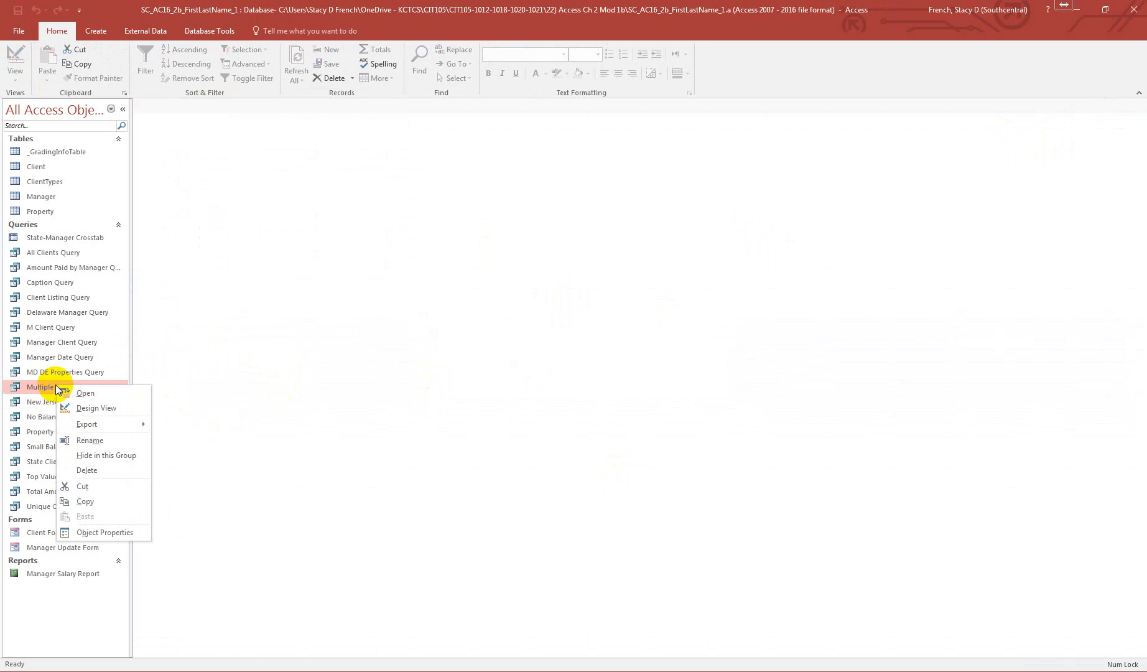
pyautogui.click(107, 408)
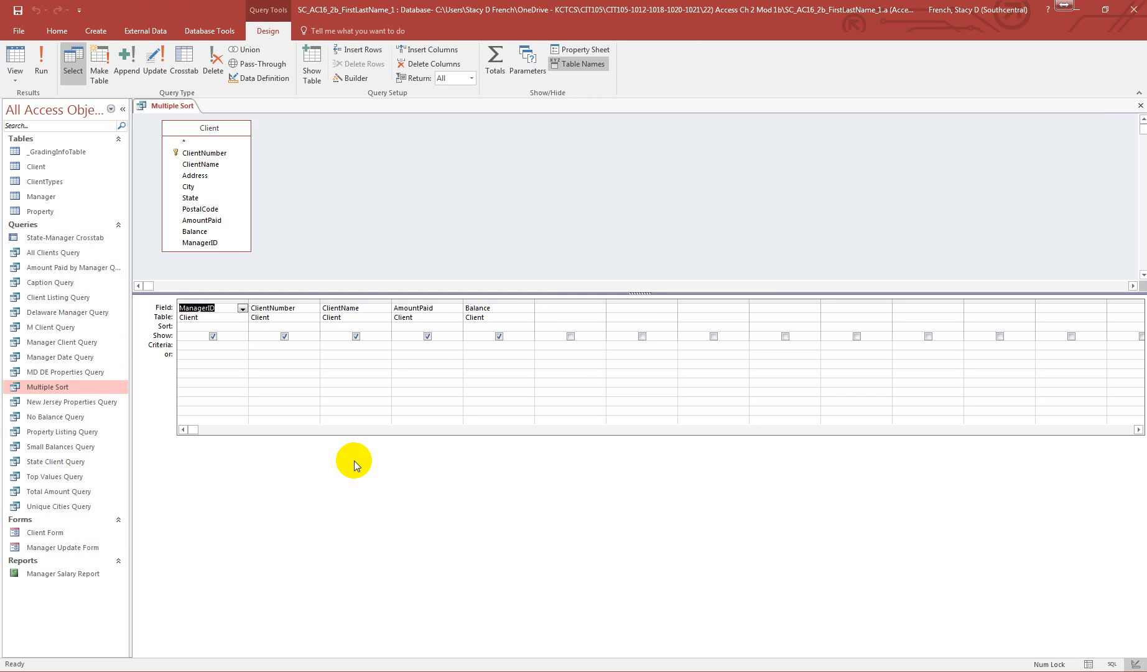
pyautogui.click(242, 327)
pyautogui.click(231, 336)
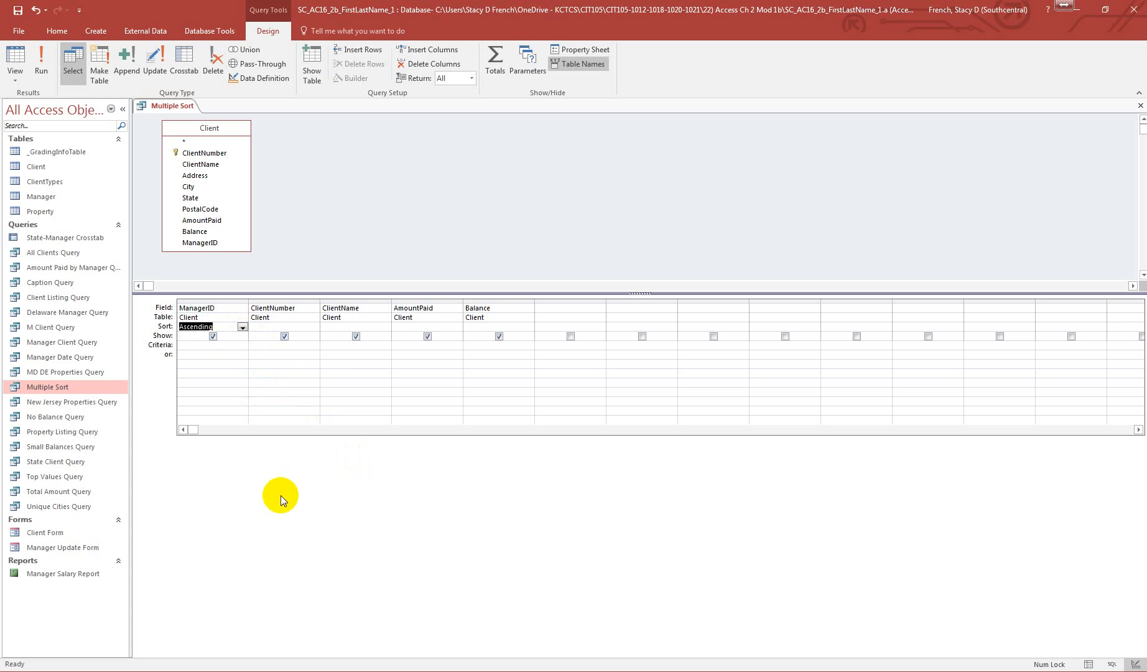
pyautogui.click(380, 326)
pyautogui.click(385, 327)
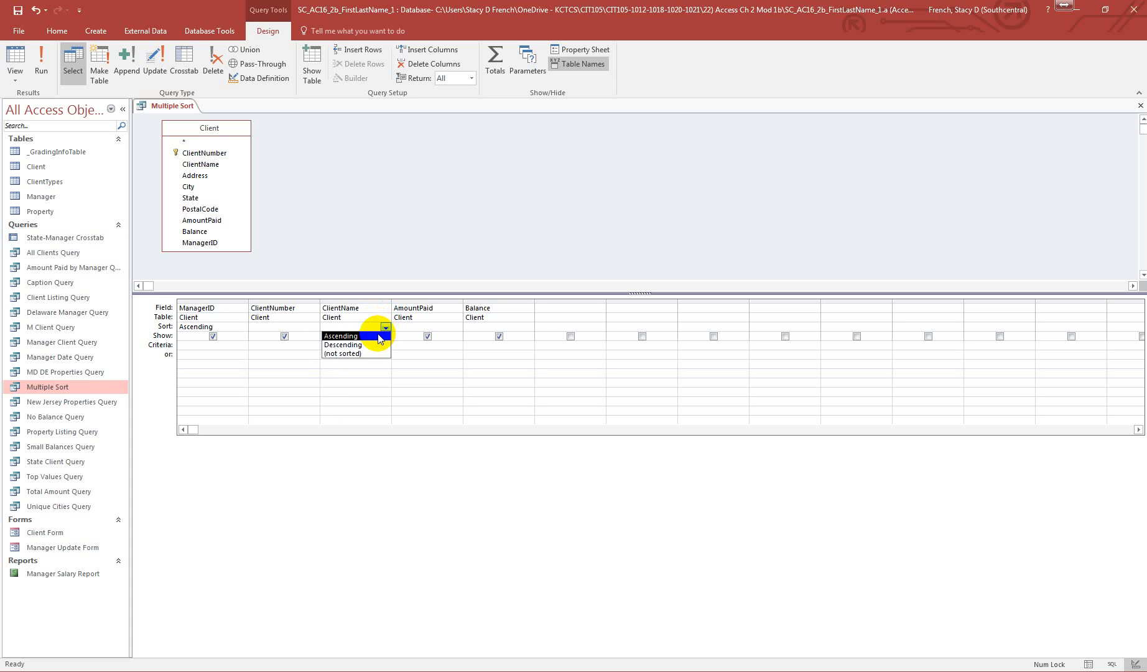
pyautogui.click(378, 336)
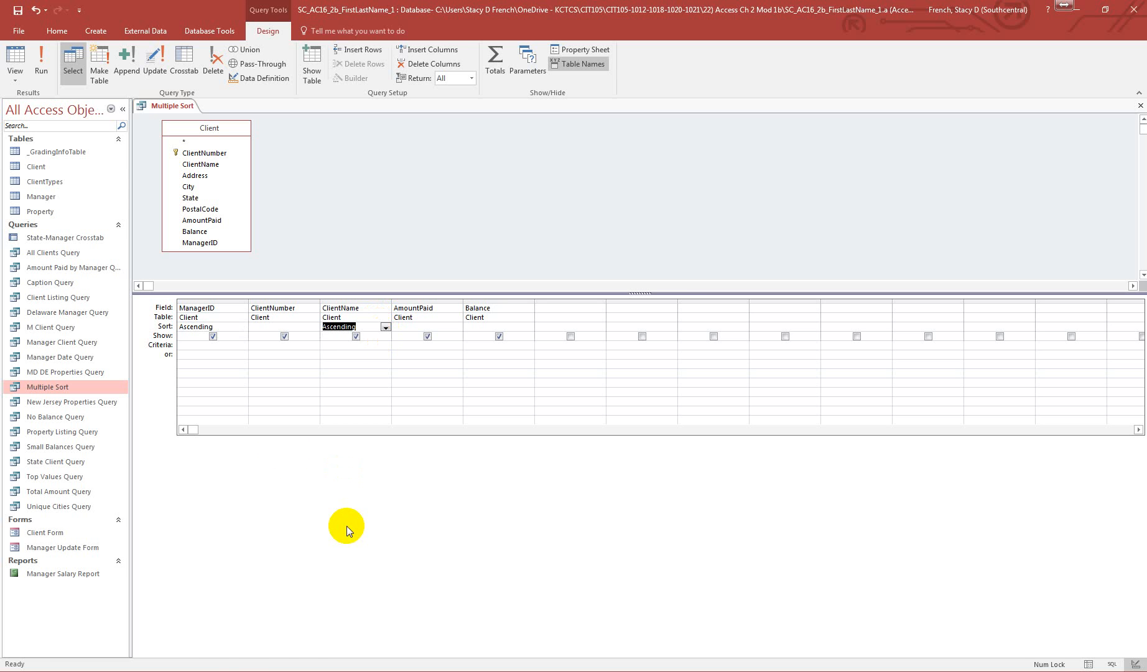
# Run the Multiple Sort query, then close it with its design changes saved
pyautogui.click(39, 61)
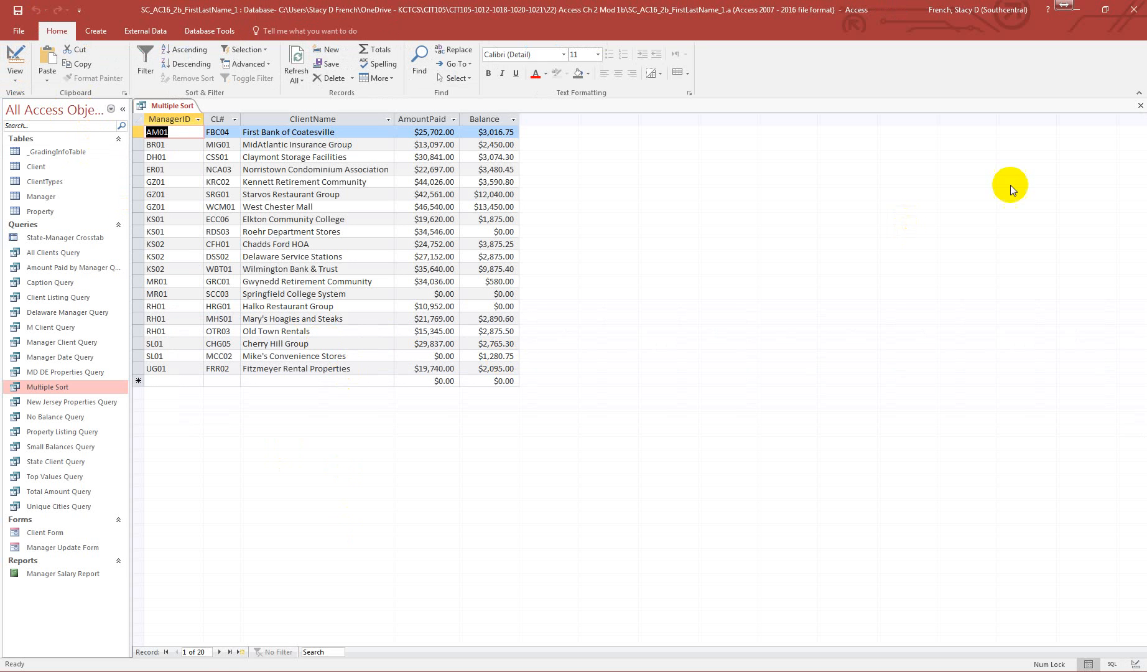
pyautogui.click(1140, 108)
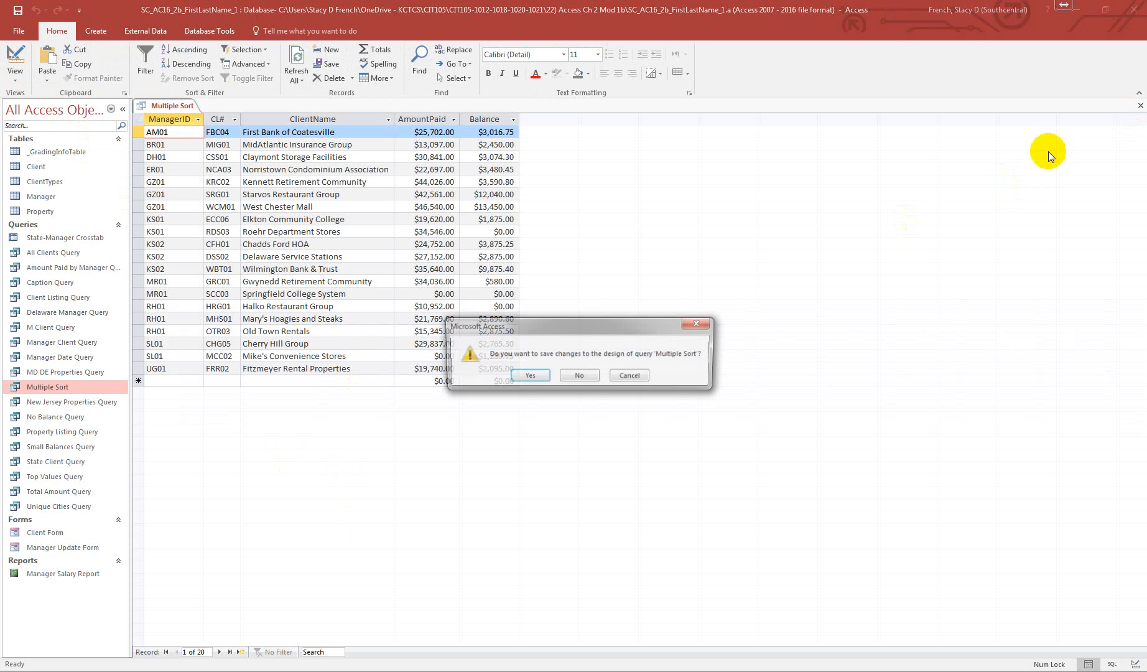
pyautogui.click(533, 376)
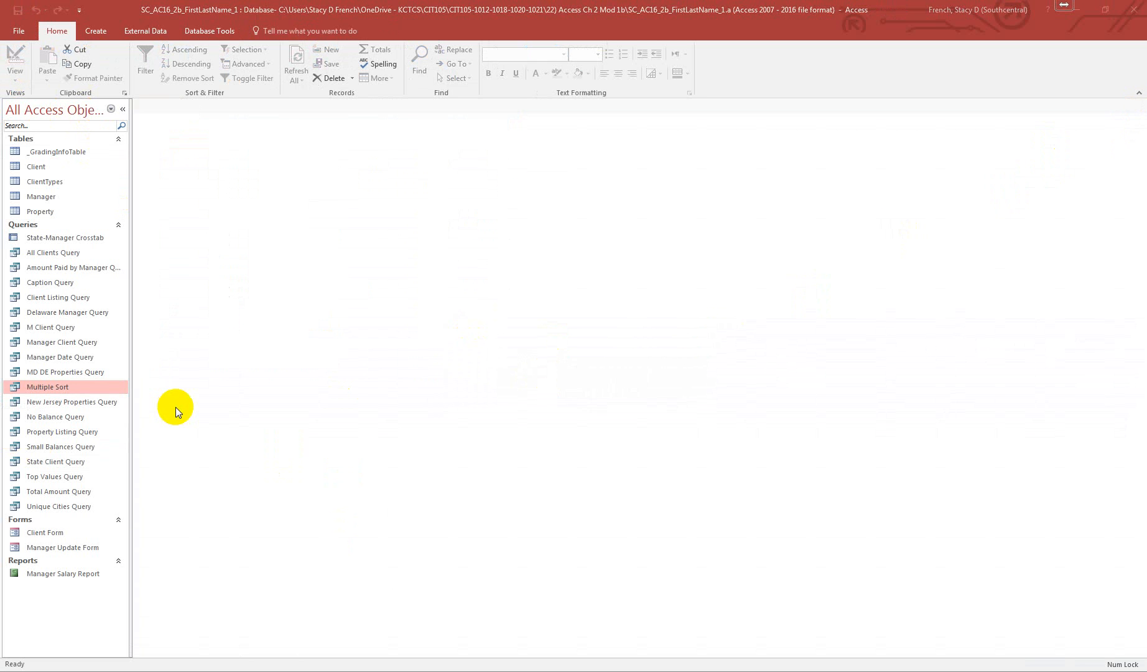
# Open the Small Balances Query in Design view and enter <2000 as the Balance criterion
pyautogui.rightClick(92, 447)
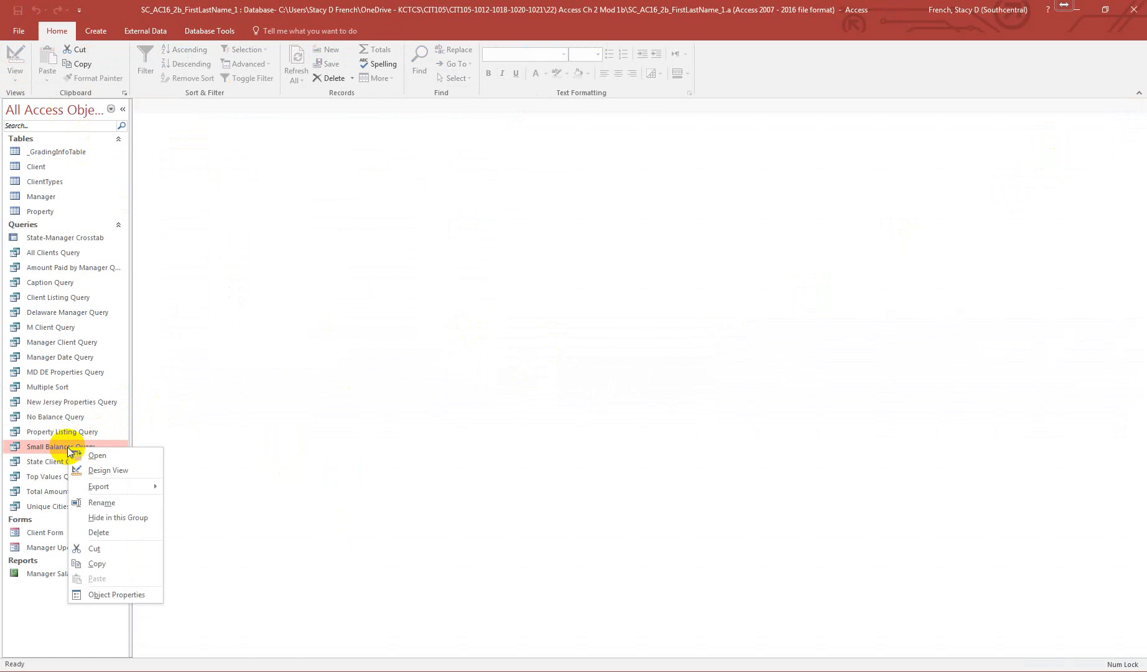
pyautogui.click(111, 469)
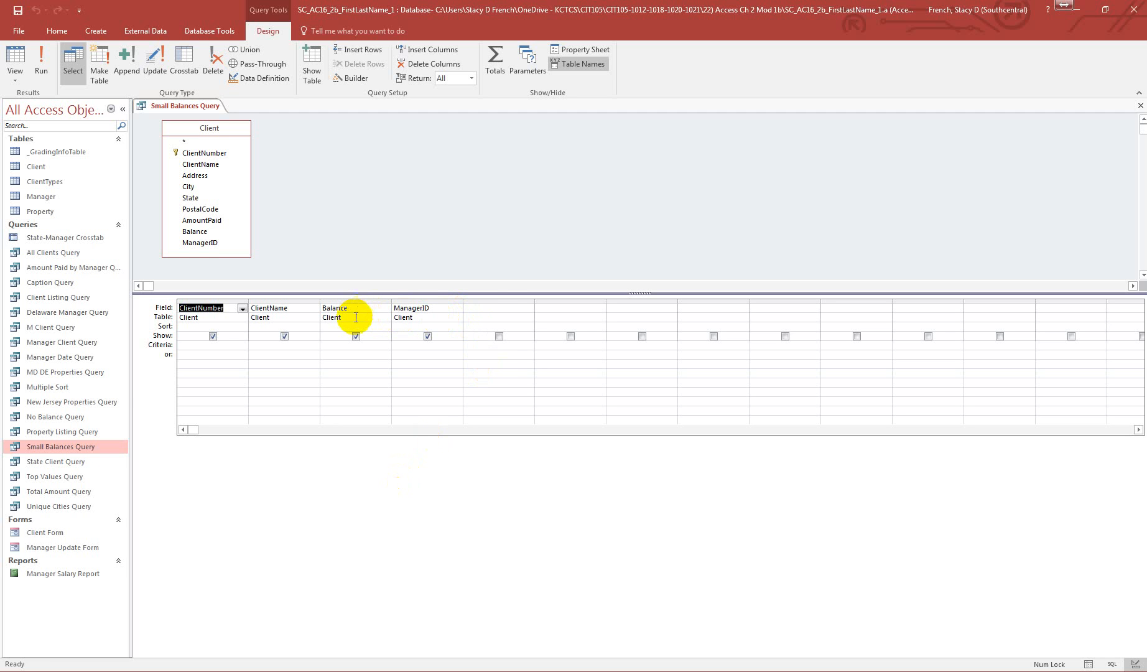
pyautogui.click(358, 344)
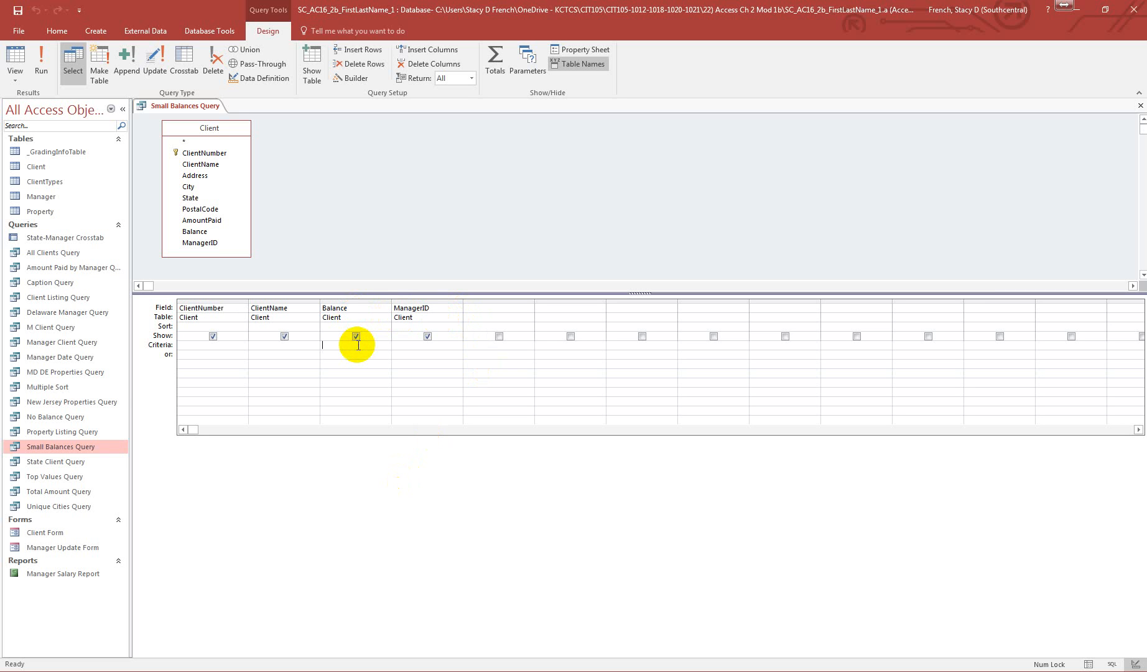
pyautogui.write('<2000')
# Run the Small Balances Query, then close it with its design changes saved
pyautogui.click(41, 56)
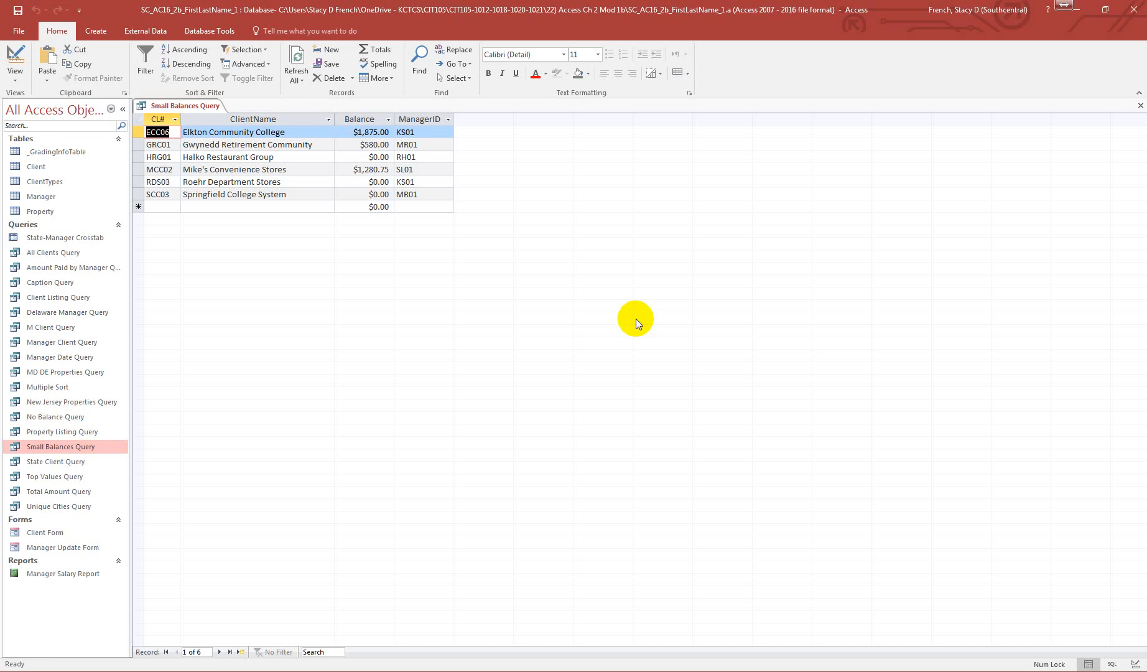
pyautogui.click(1139, 105)
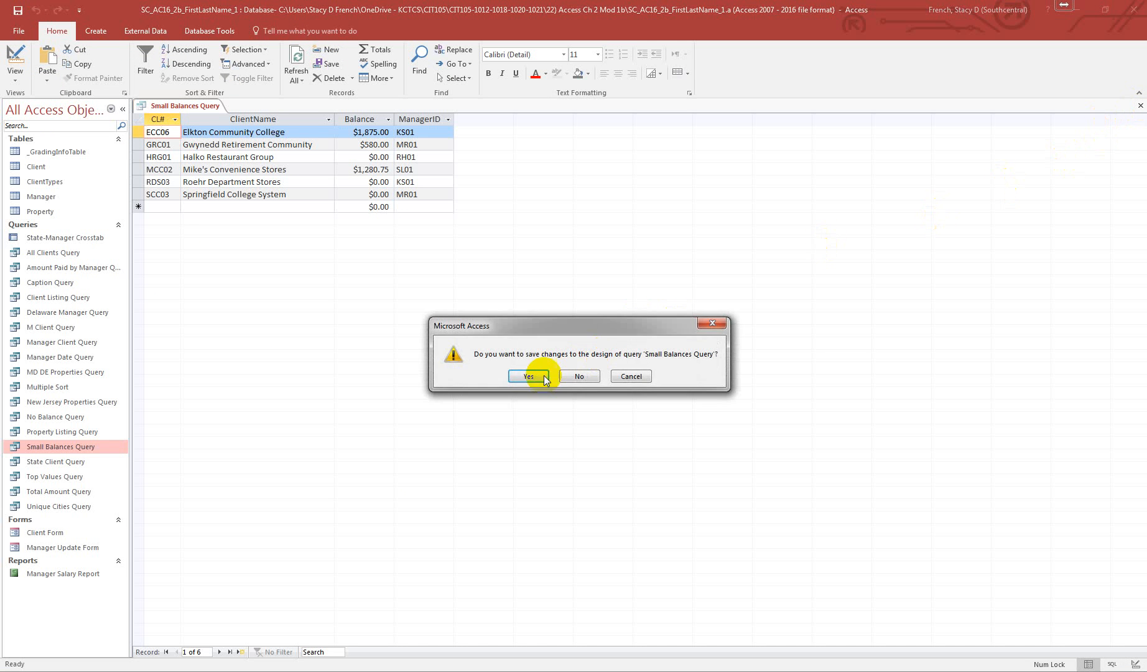
pyautogui.click(530, 376)
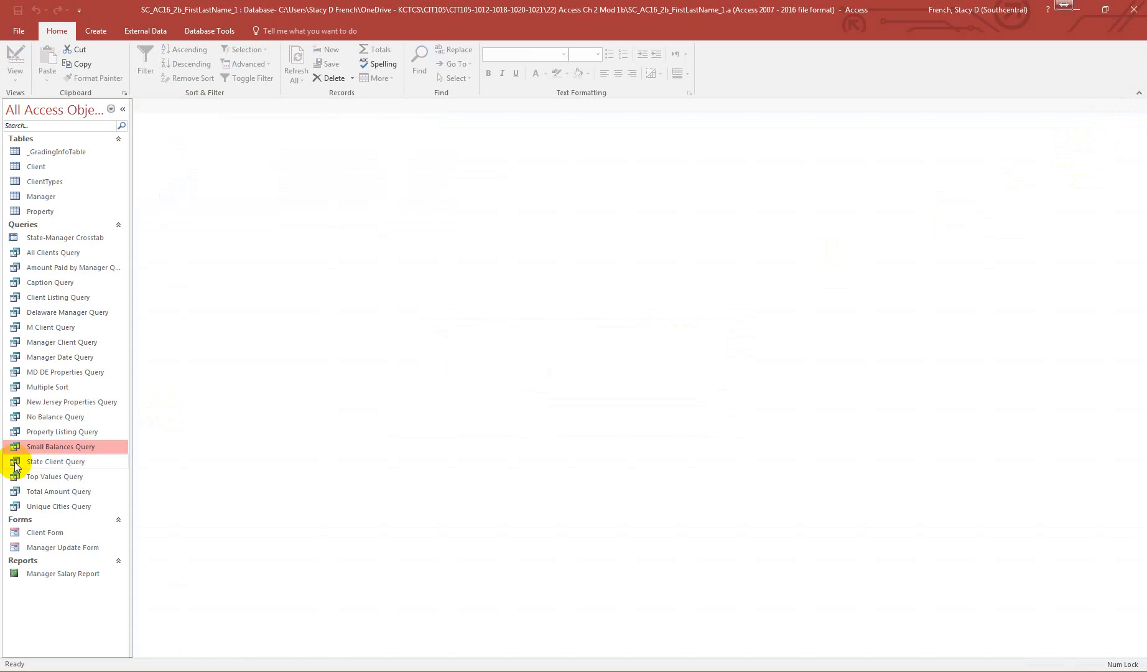
# Open the Amount Paid by Manager Query in Design view, add the Total row and total AmountPaid with Sum
pyautogui.rightClick(73, 267)
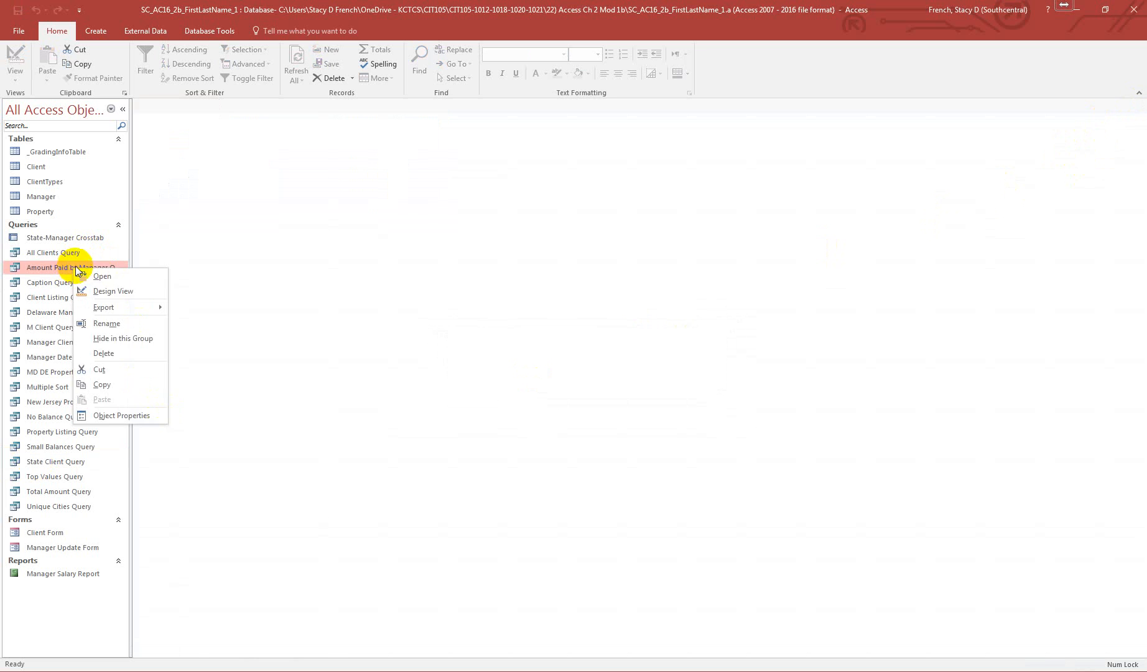
pyautogui.click(118, 291)
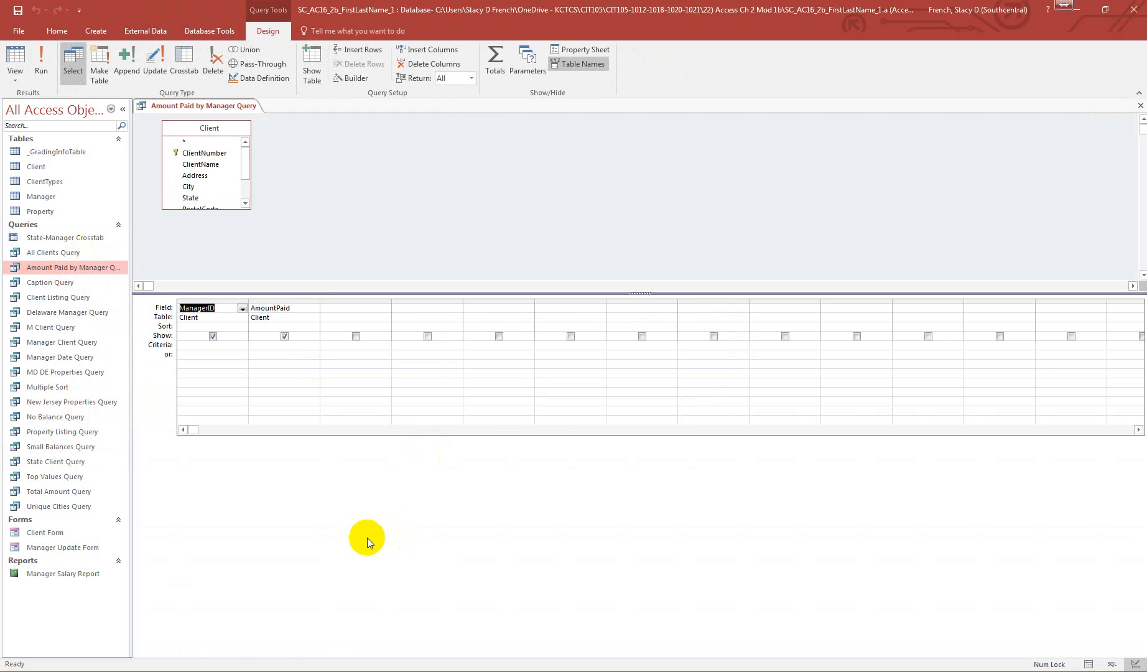
pyautogui.click(495, 65)
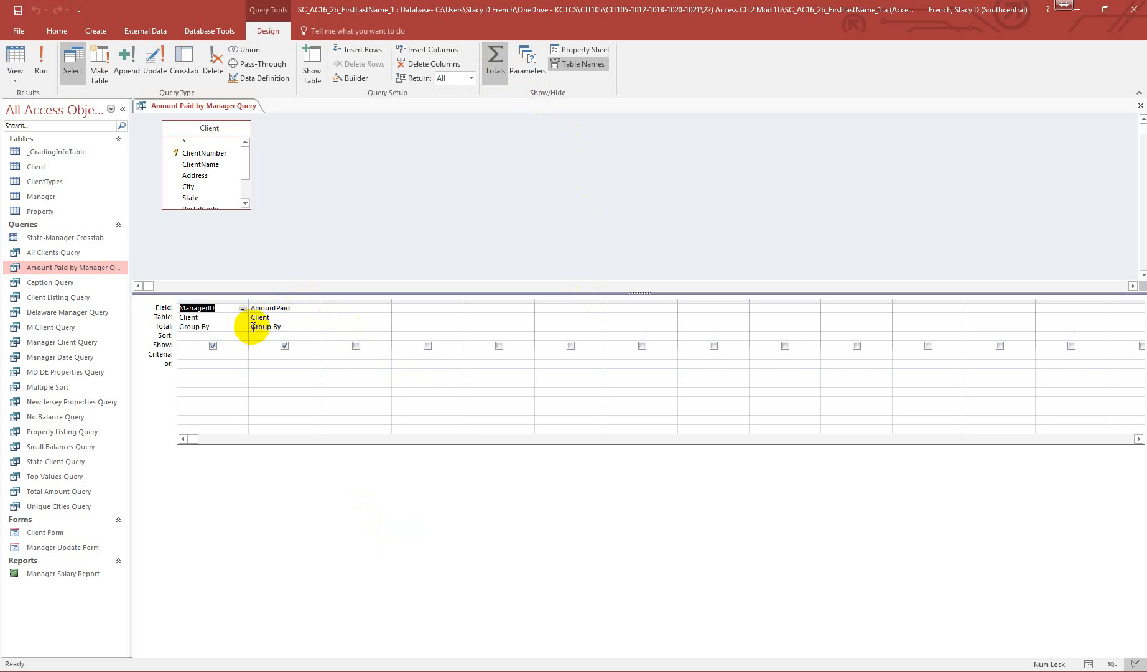
pyautogui.click(313, 327)
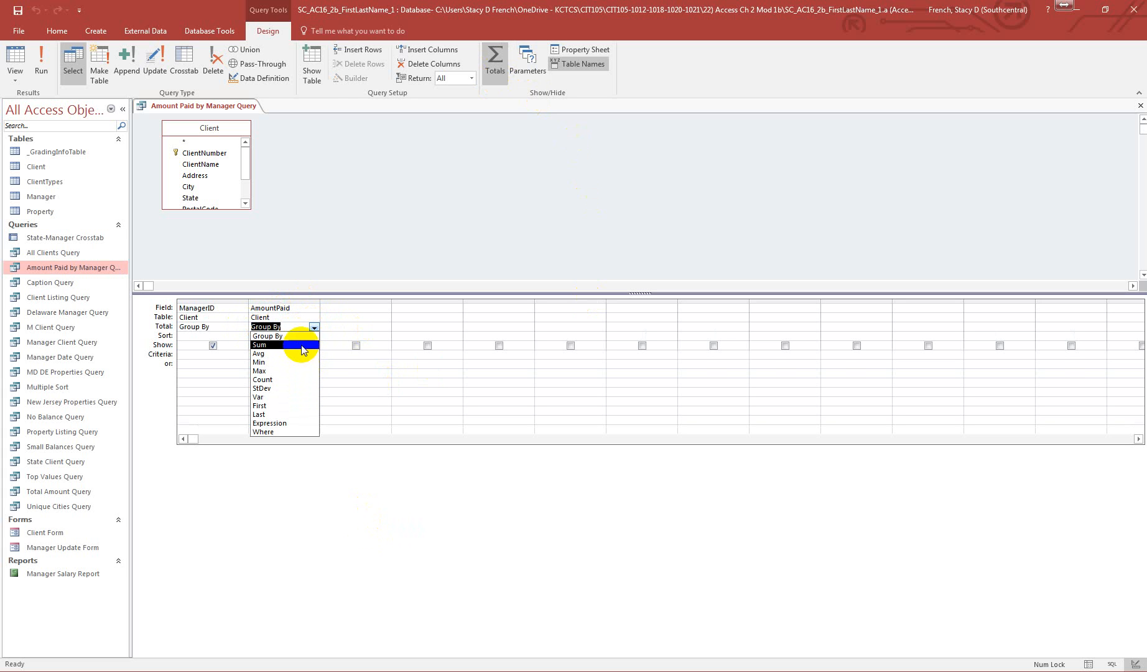
pyautogui.click(303, 345)
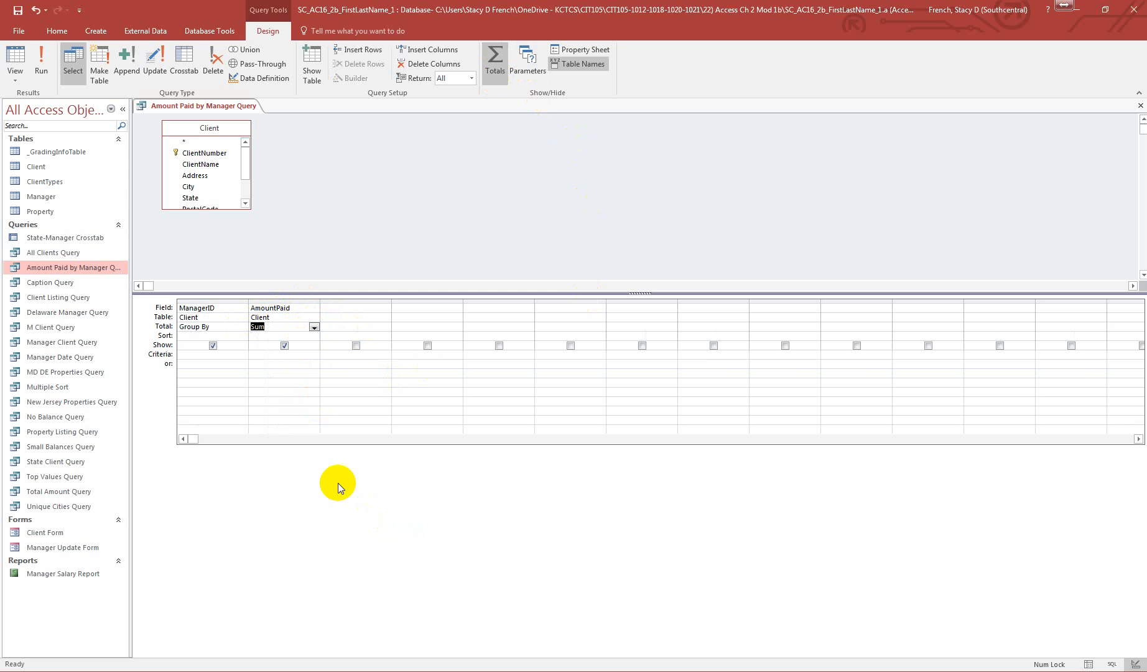
# Run the Amount Paid by Manager Query, then close it with its design changes saved
pyautogui.click(41, 67)
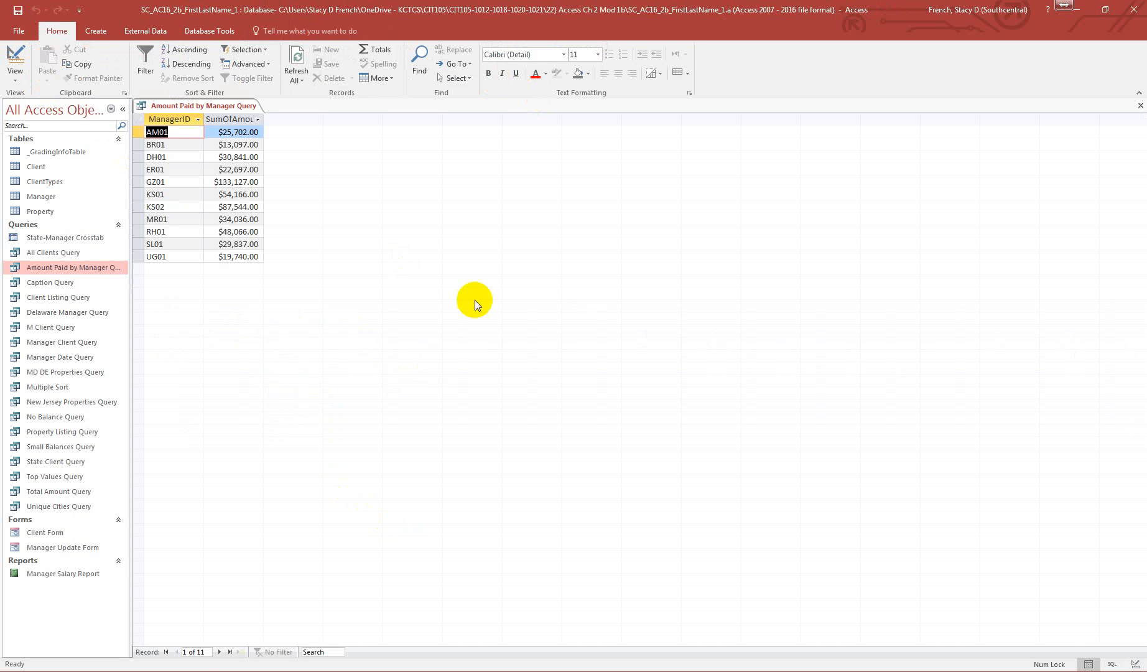
pyautogui.click(1139, 107)
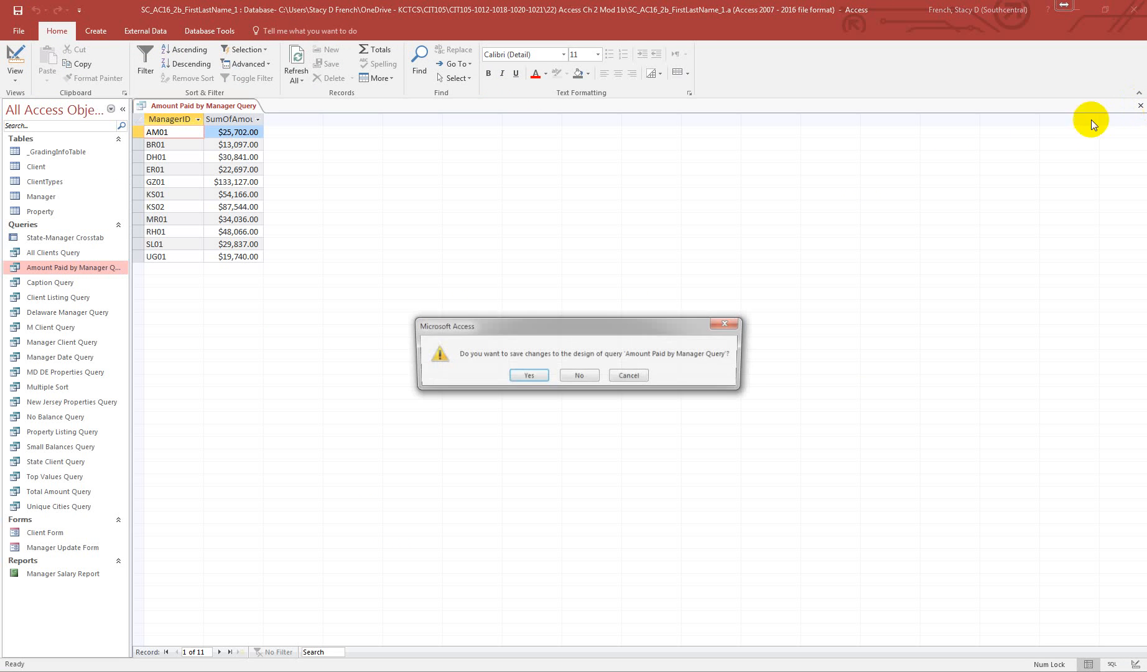
pyautogui.click(526, 377)
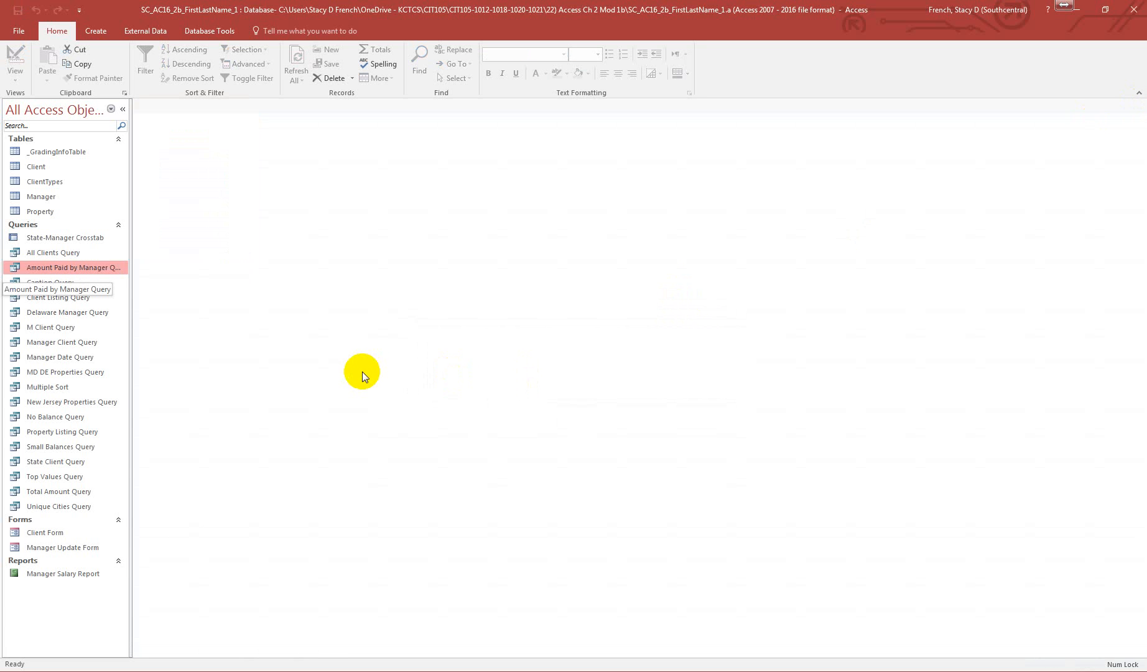
# Open the M Client Query in Design view and enter M* as the ClientName criterion
pyautogui.rightClick(51, 326)
pyautogui.click(92, 342)
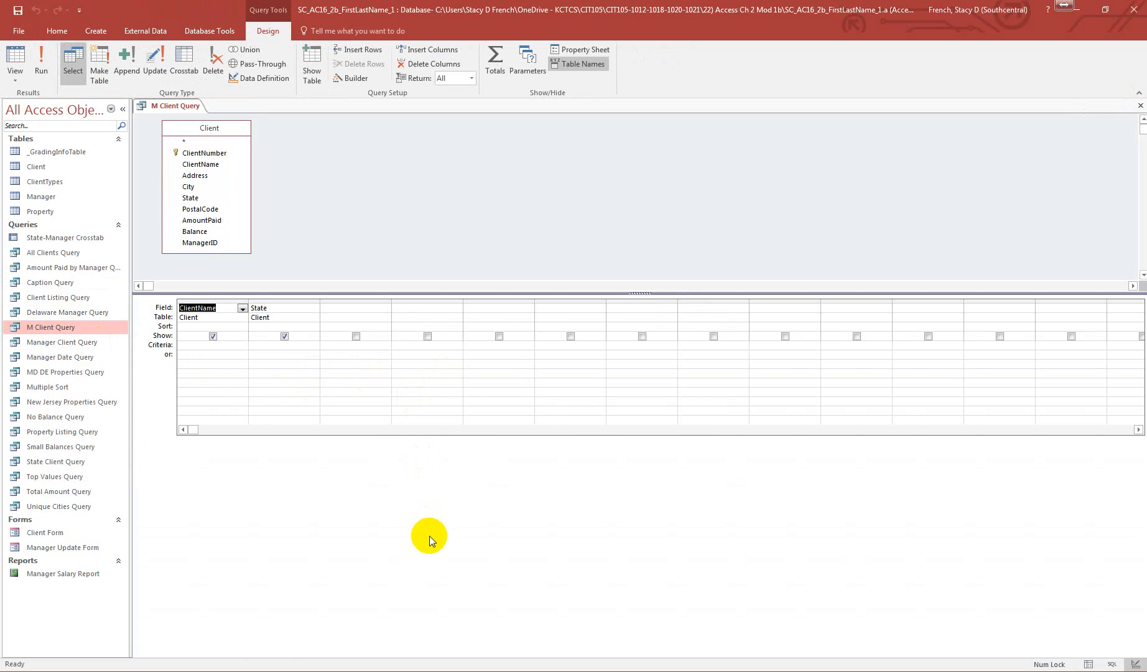
pyautogui.click(213, 346)
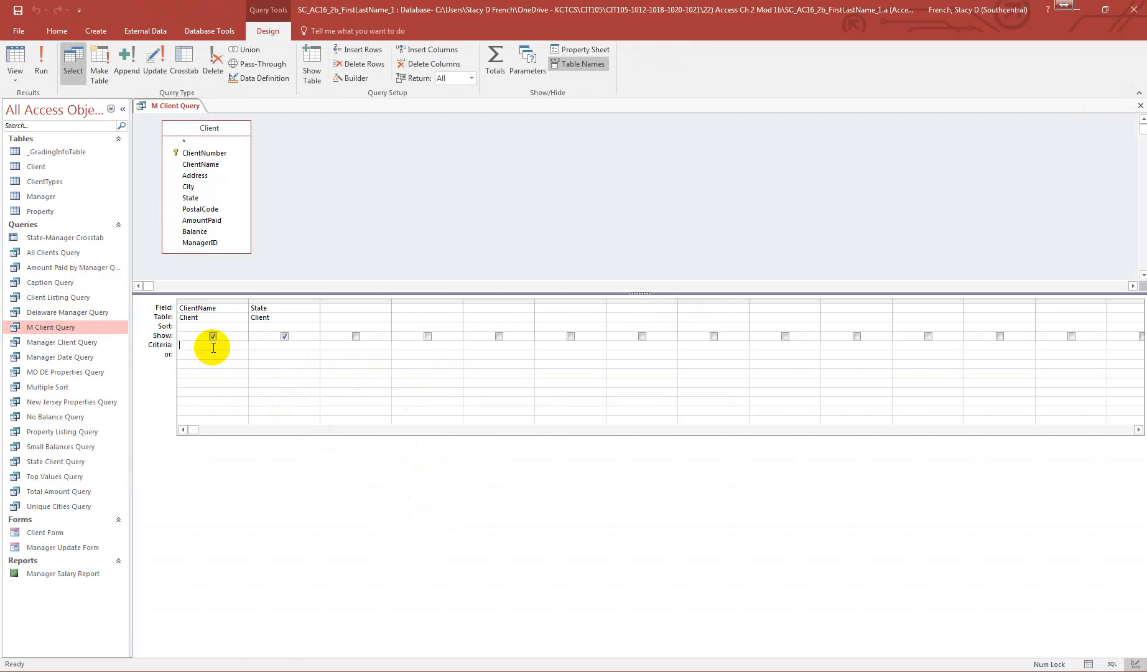
pyautogui.write('M*')
# Run the M Client Query, then close it with its design changes saved
pyautogui.click(43, 59)
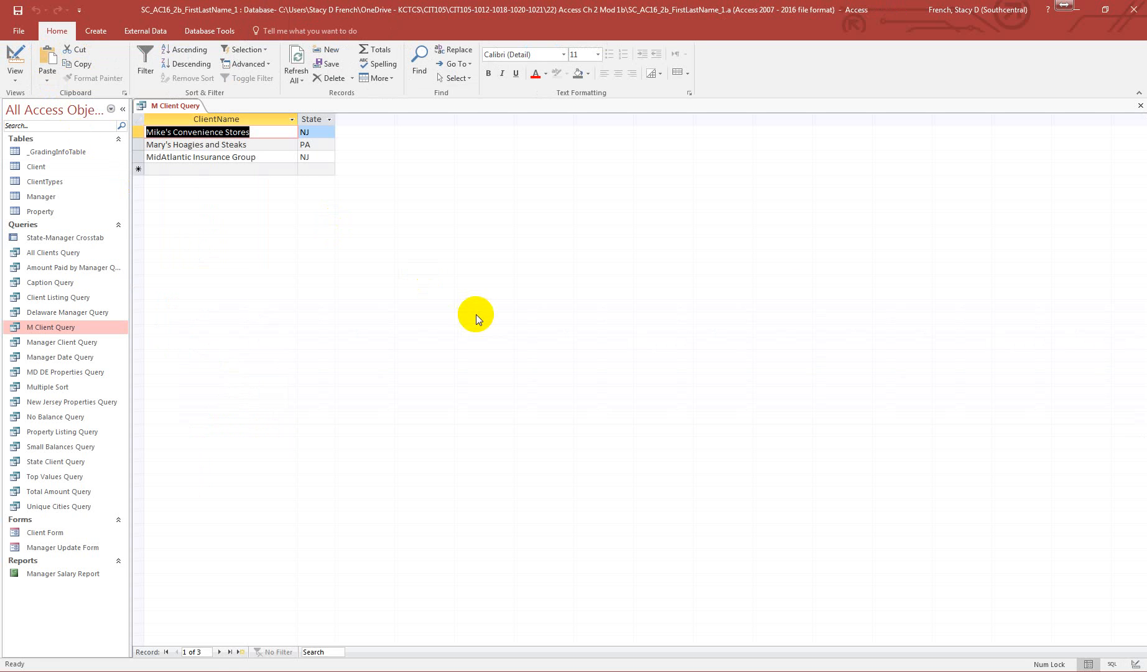
pyautogui.click(1140, 105)
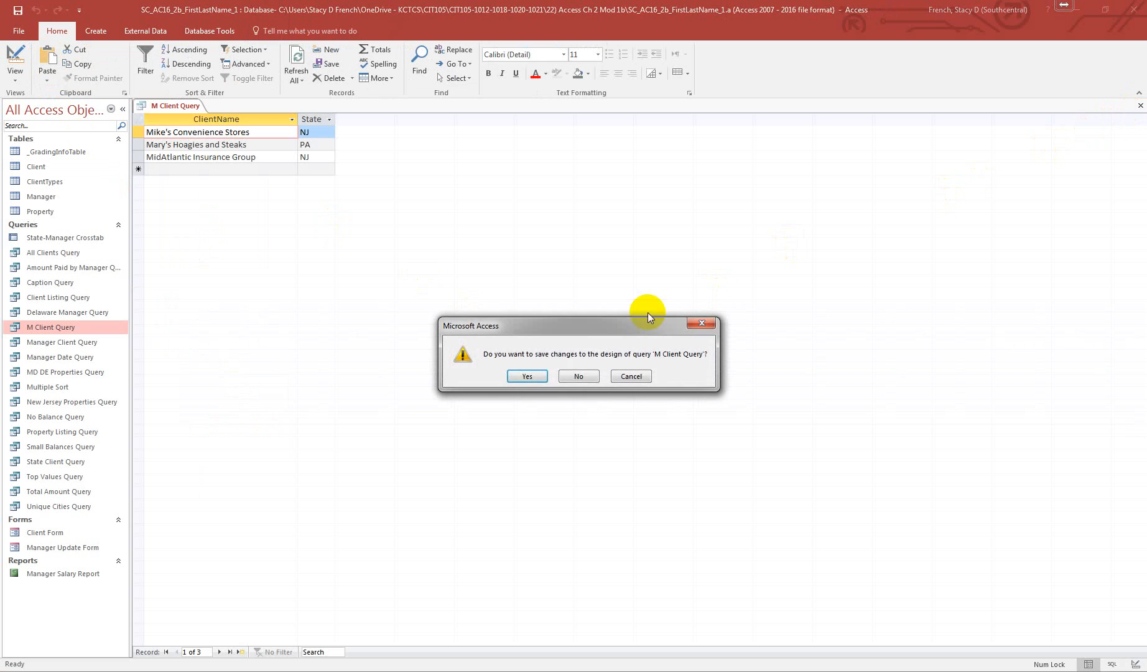
pyautogui.click(528, 376)
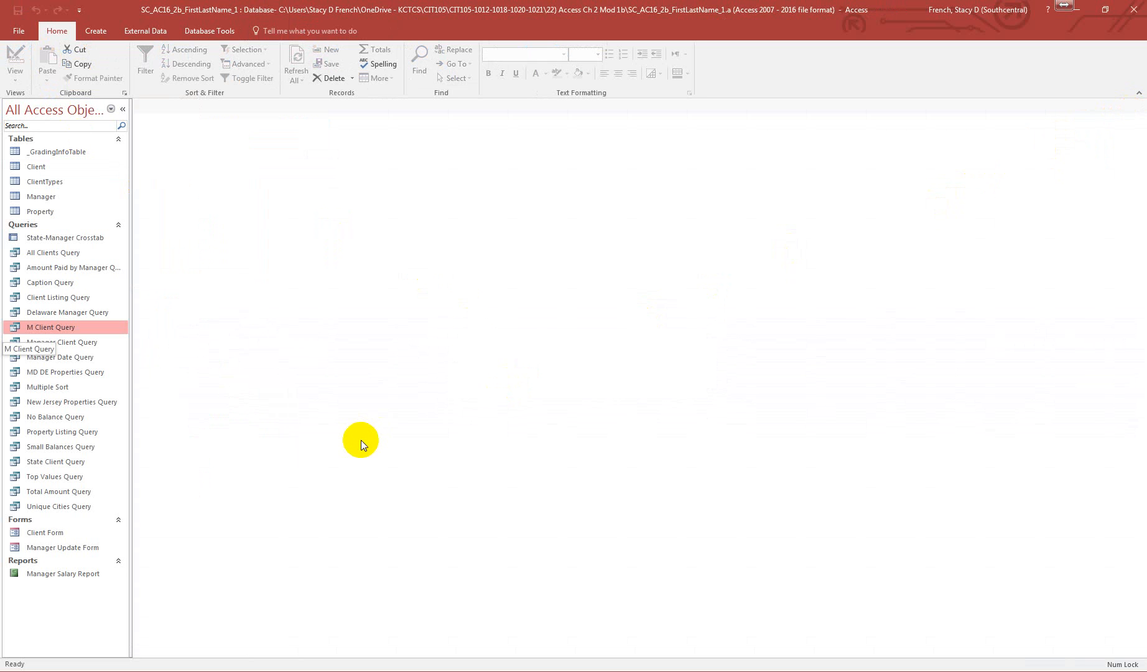
# Start a Report Wizard report based on the All Clients Query and include all of its fields
pyautogui.click(60, 252)
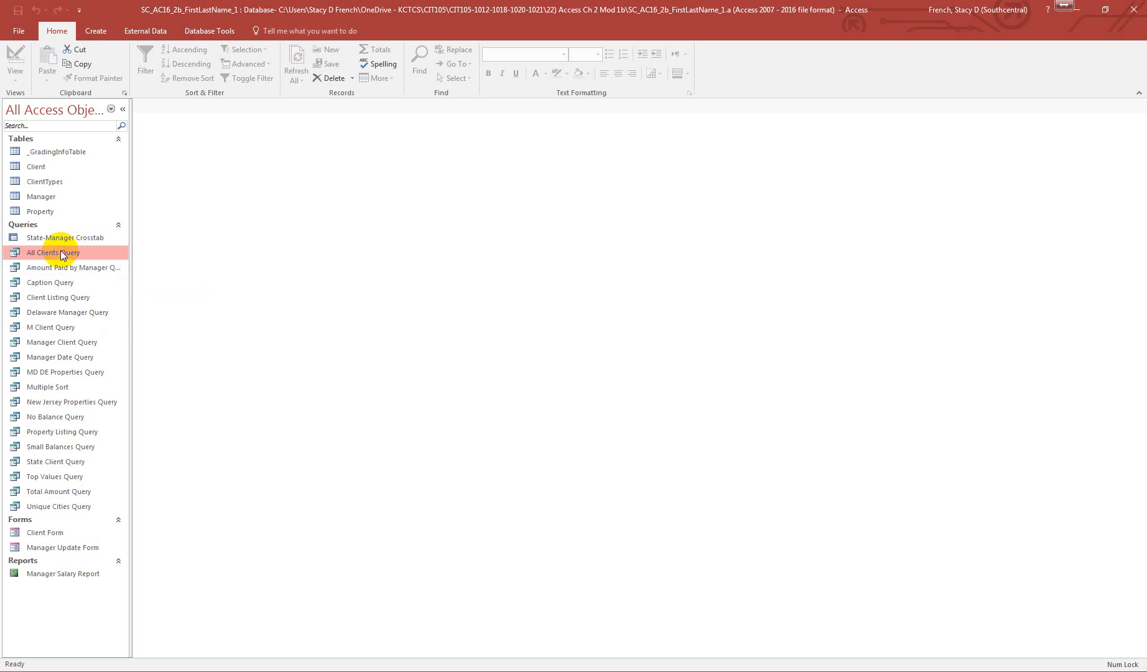
pyautogui.click(96, 30)
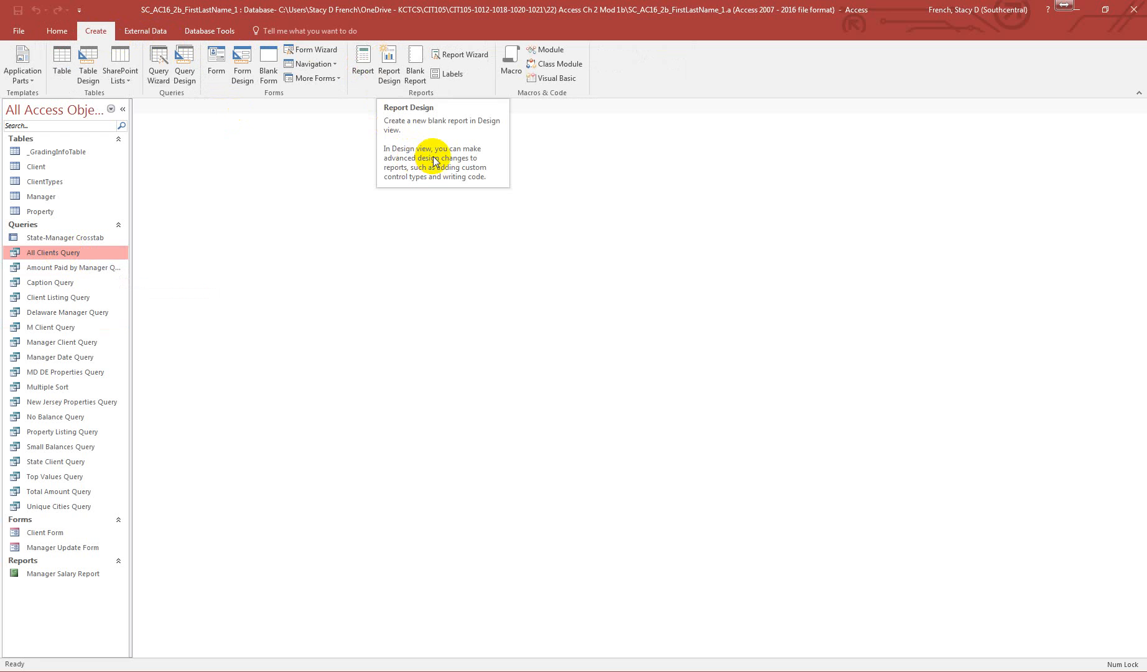
pyautogui.click(462, 54)
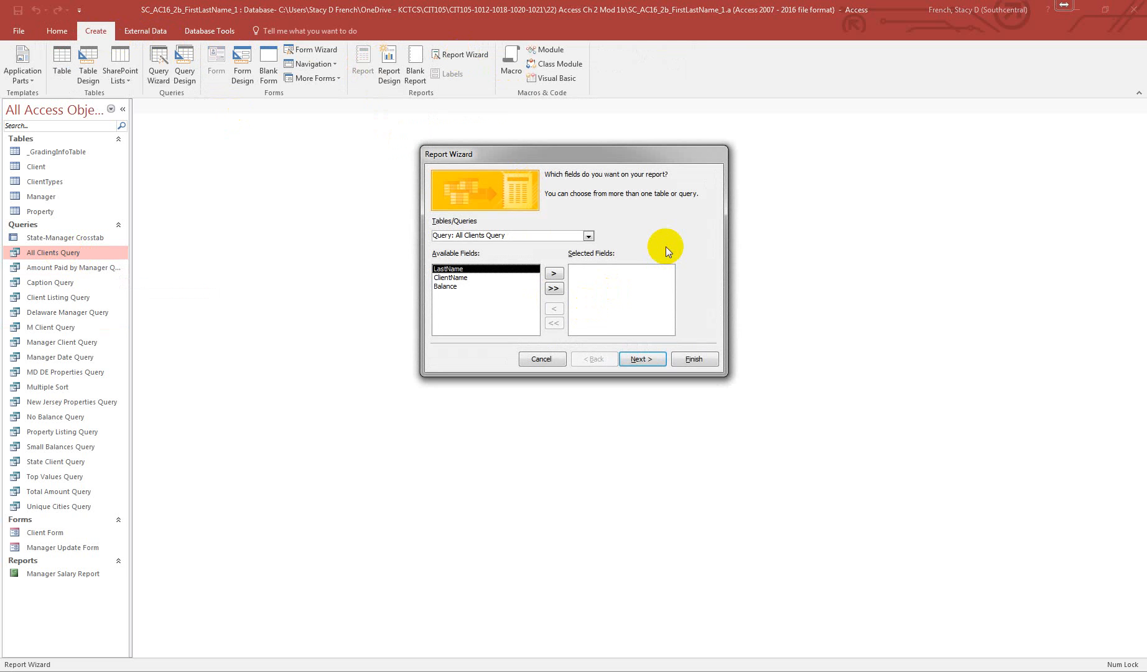
pyautogui.click(555, 290)
pyautogui.click(639, 358)
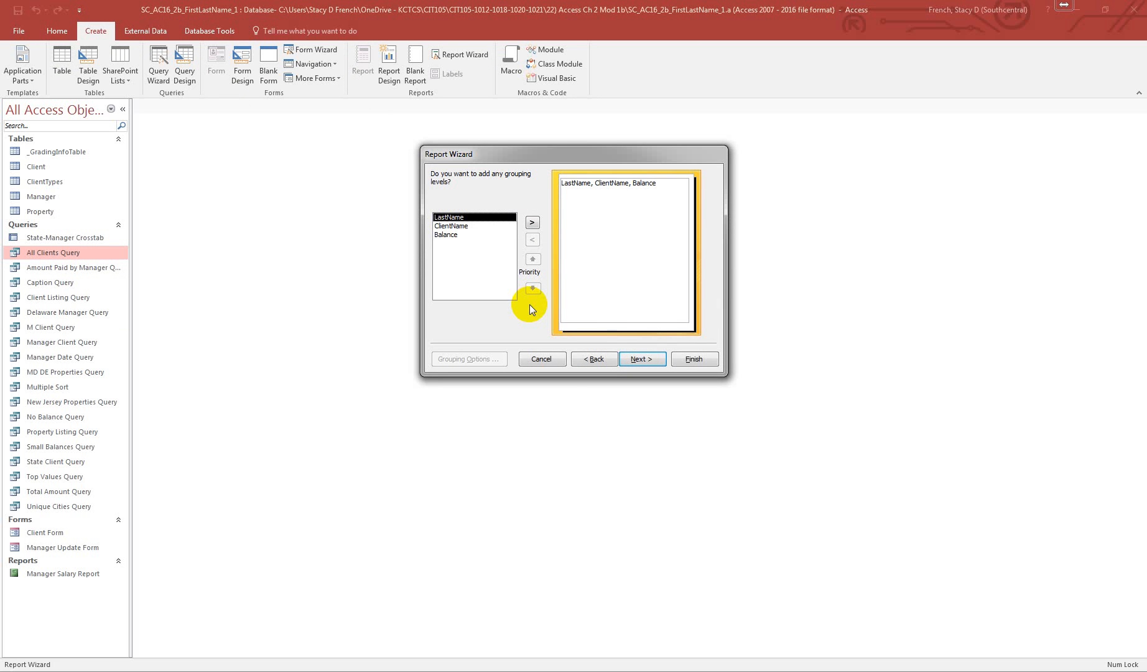
# Group the report by LastName, with no detail sorting, and keep the Stepped layout in Portrait orientation
pyautogui.click(531, 223)
pyautogui.click(639, 359)
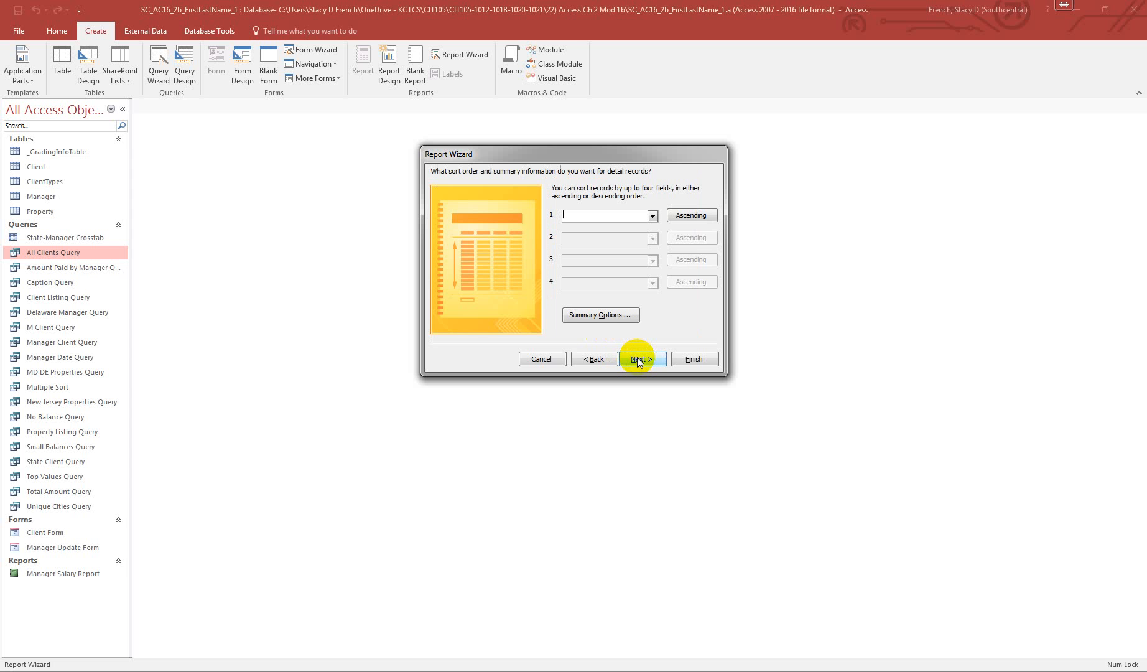
pyautogui.click(638, 359)
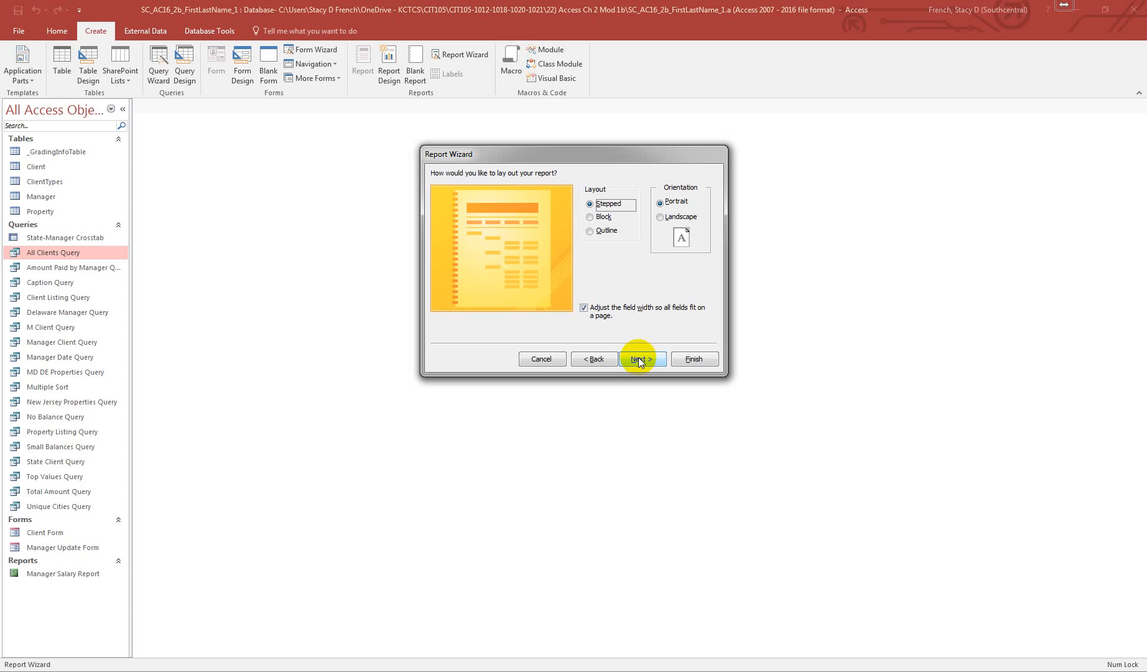
pyautogui.click(639, 359)
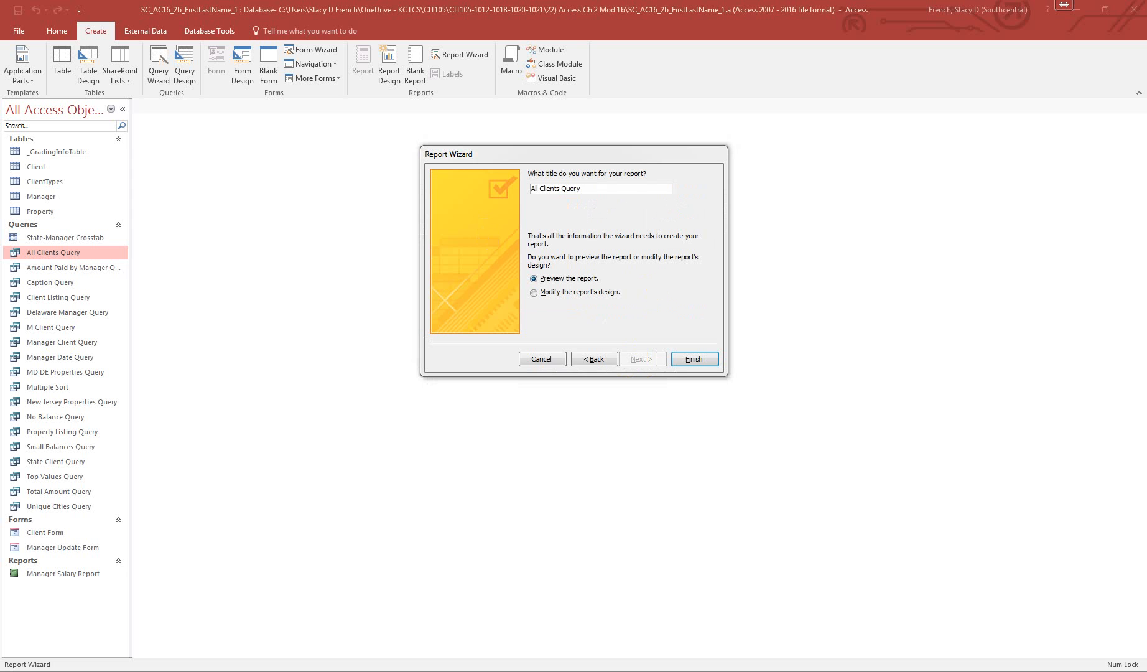
# Title the report All Clients Report, finish the wizard to preview it, and close the preview
pyautogui.click(588, 191)
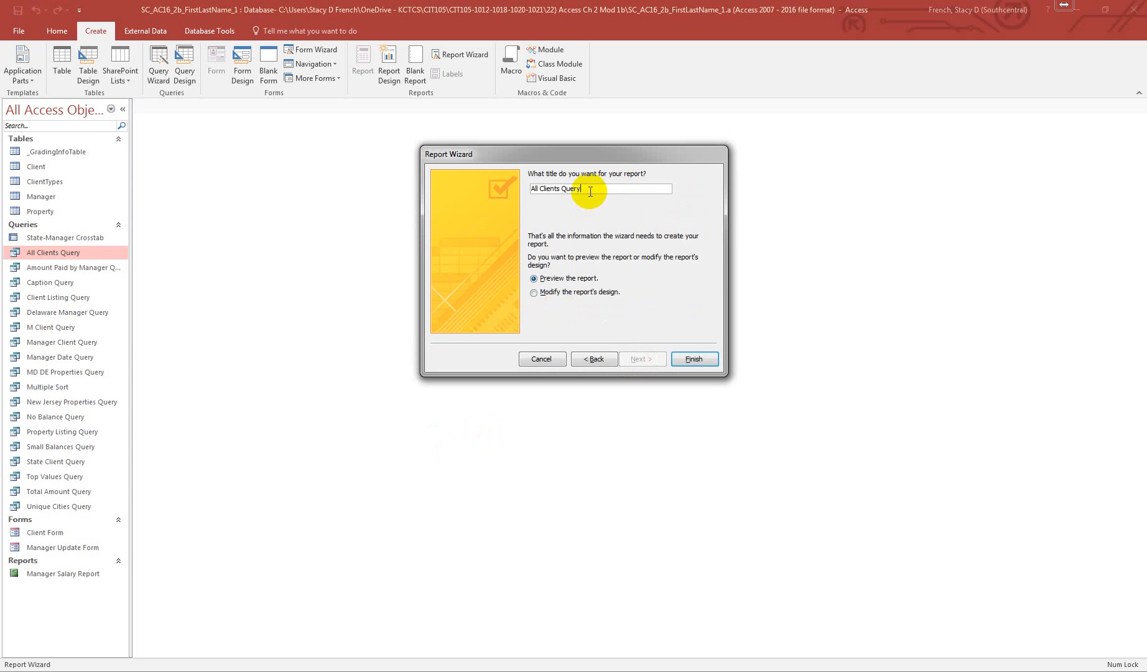
pyautogui.moveTo(520, 198); pyautogui.dragTo(508, 184)
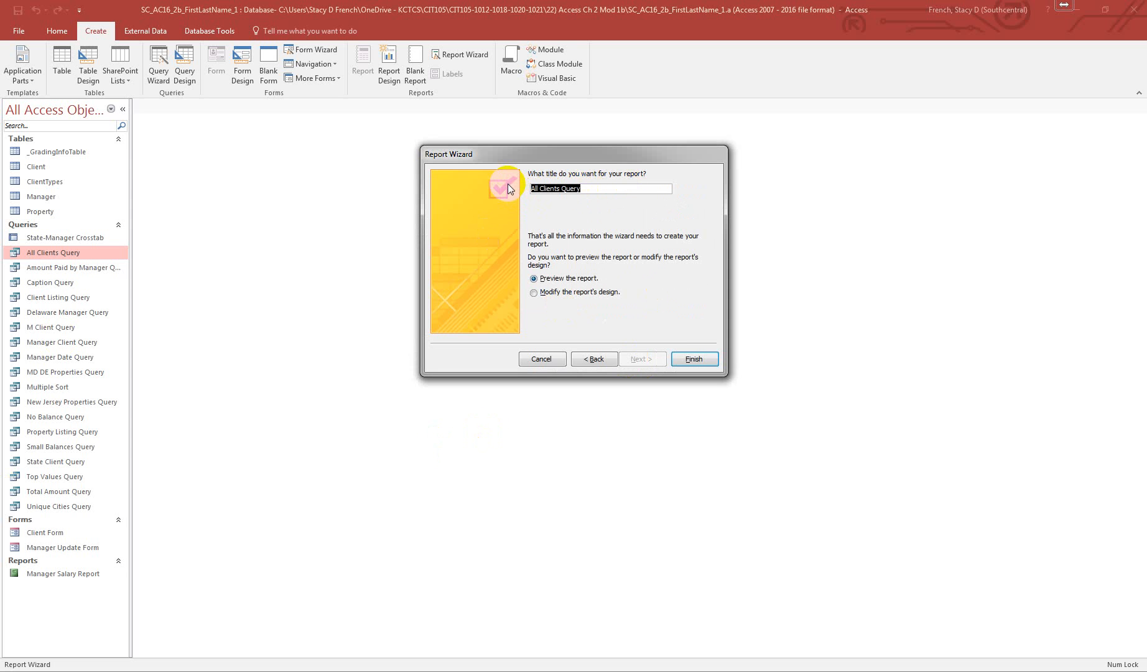
pyautogui.write('All Clients Report')
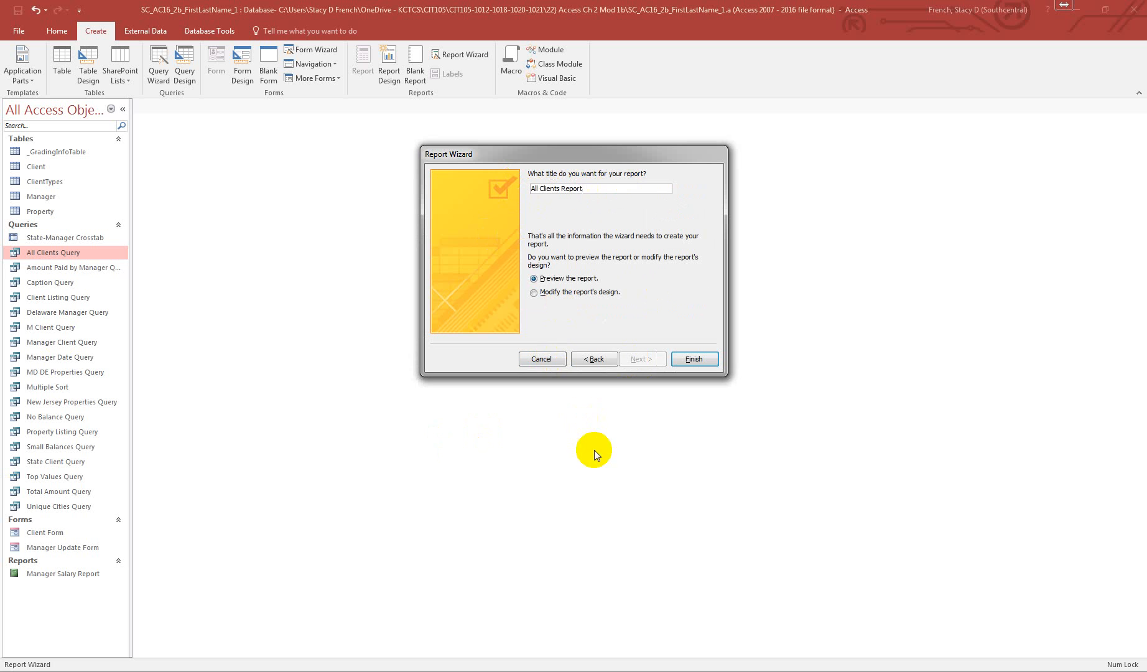
pyautogui.click(686, 355)
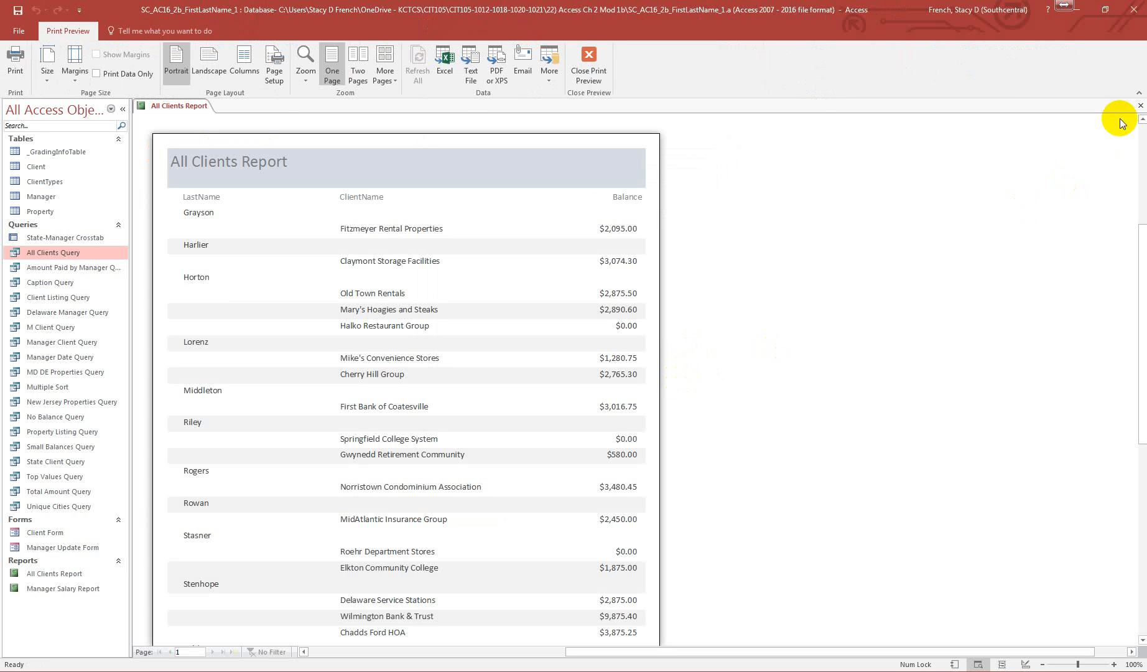
pyautogui.click(1140, 105)
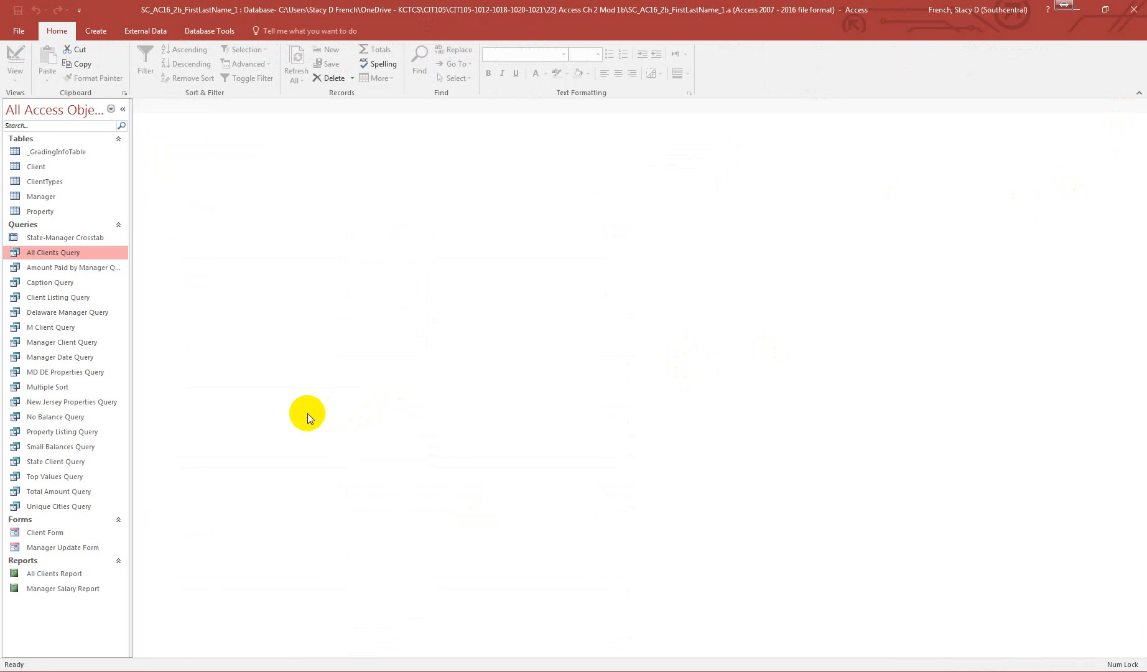
# Try to compact and repair the open database
pyautogui.click(219, 29)
pyautogui.click(30, 56)
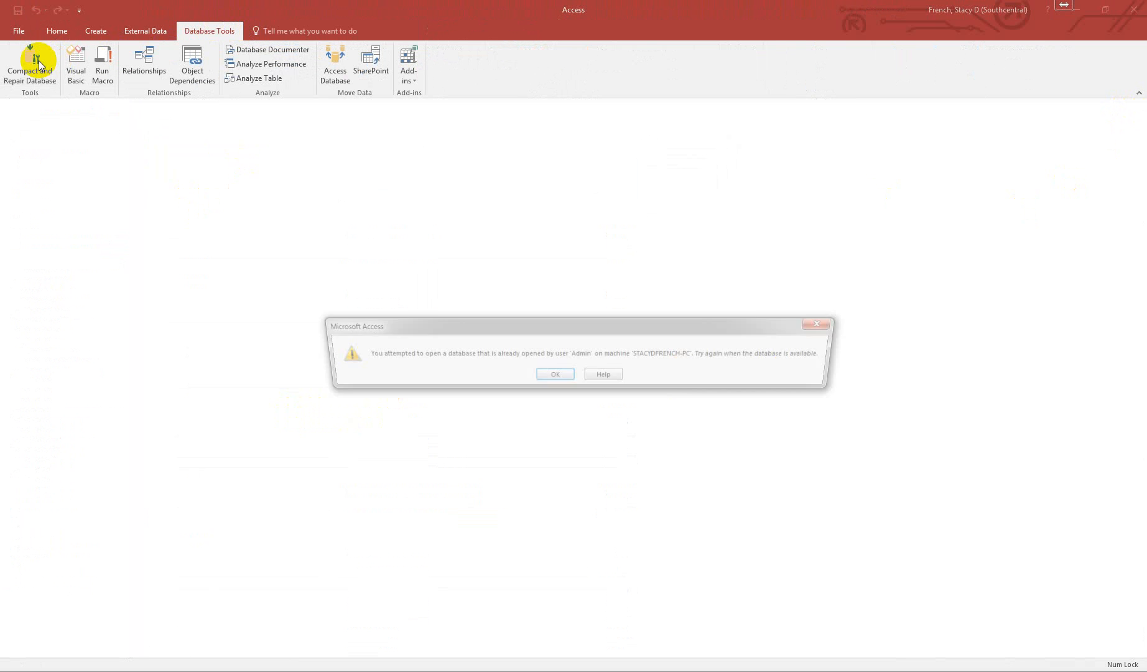
pyautogui.click(547, 375)
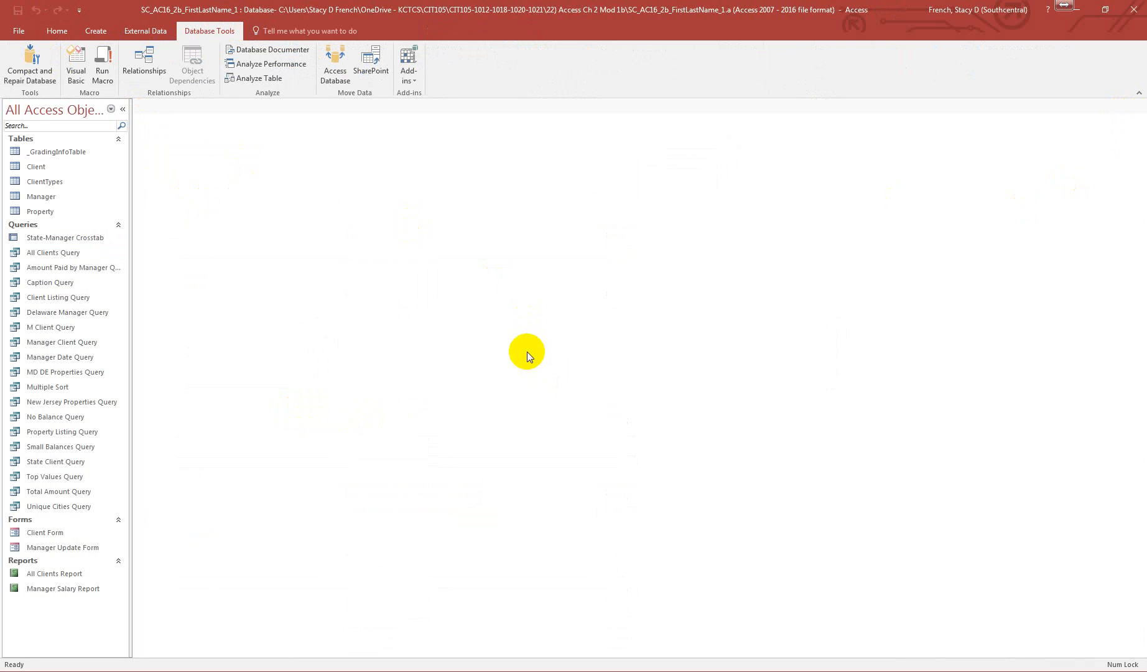
# Close the database and reopen SC_AC16_2b_FirstLastName_1.accdb from its folder
pyautogui.click(1136, 11)
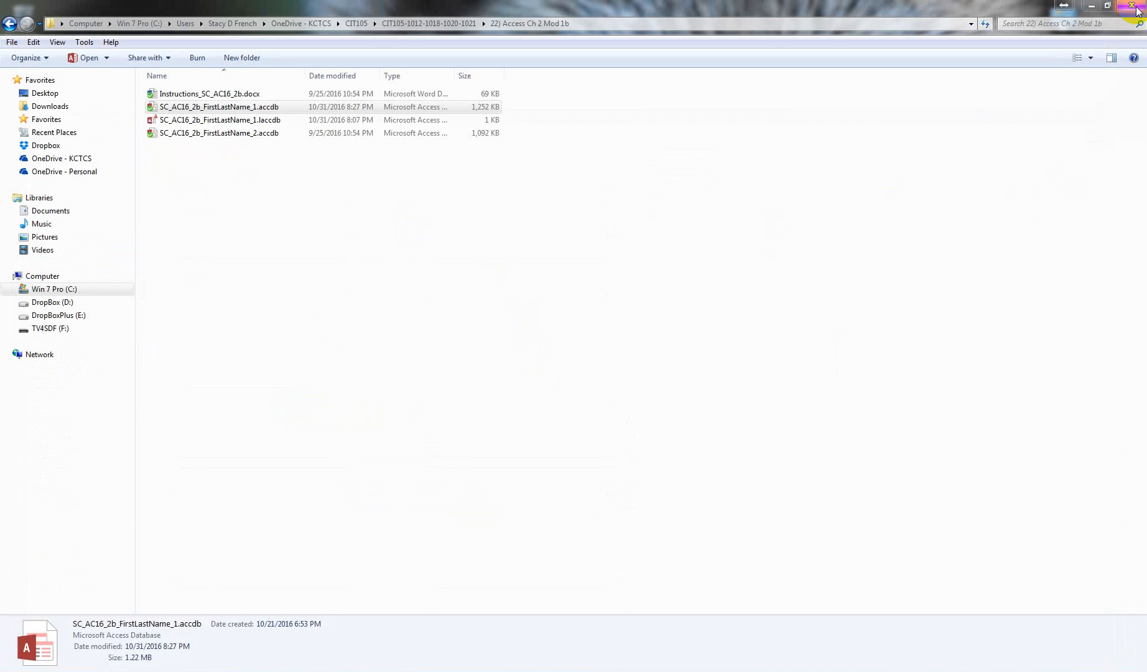
pyautogui.doubleClick(221, 108)
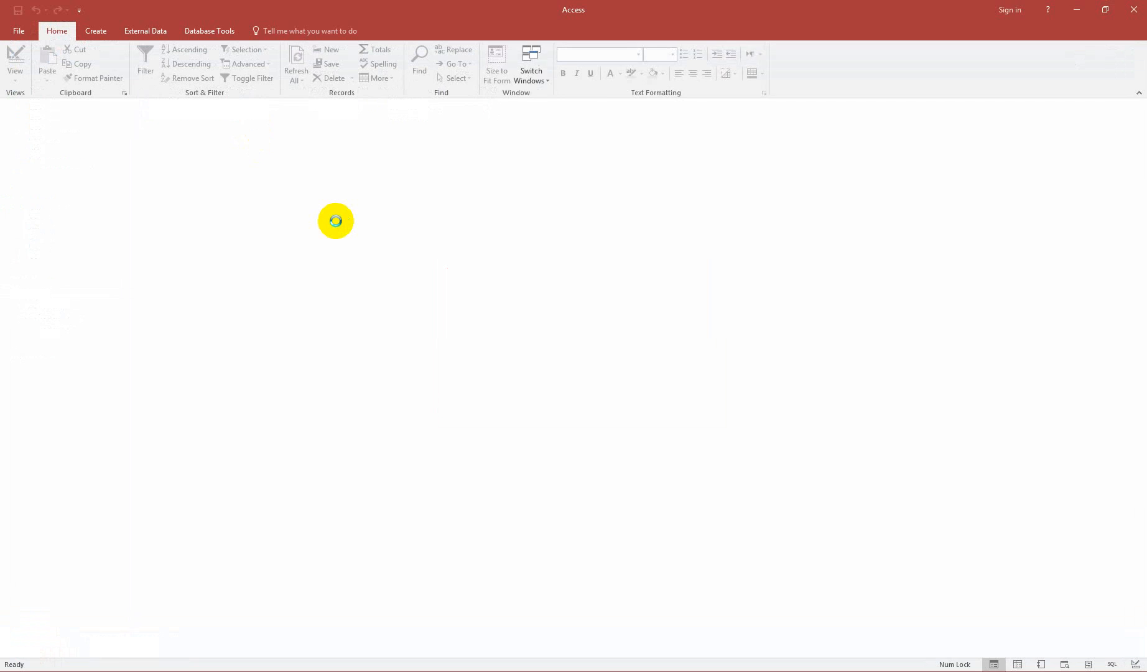
# Compact and repair the SC_AC16_2b_FirstLastName_1 database, then close it
pyautogui.click(209, 31)
pyautogui.click(49, 68)
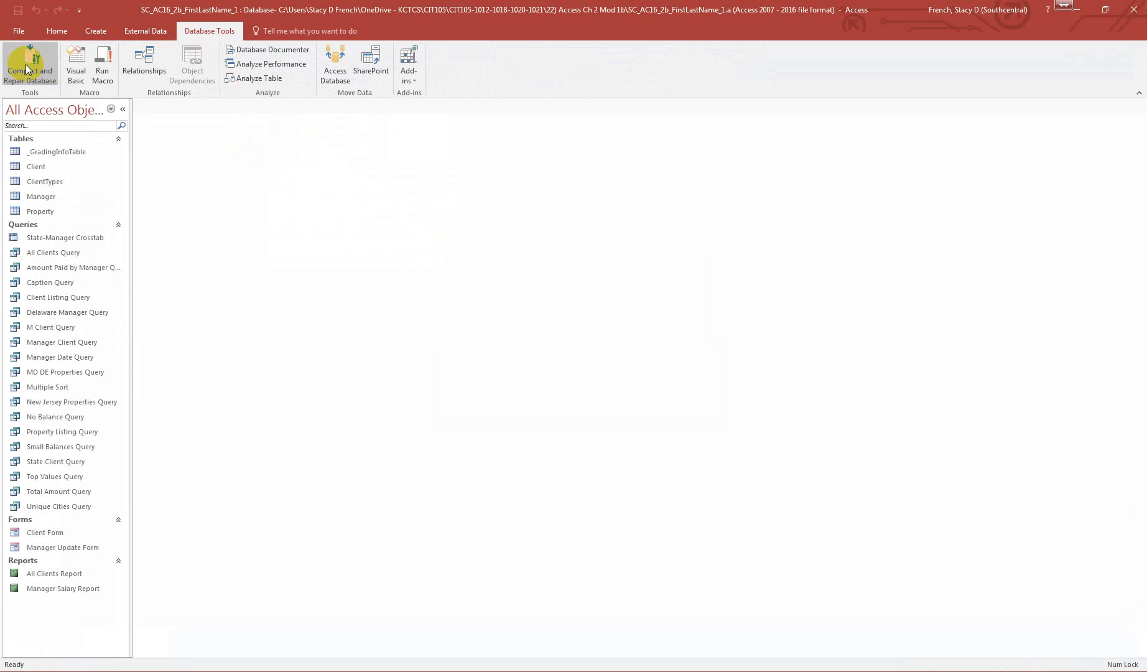
pyautogui.click(1137, 7)
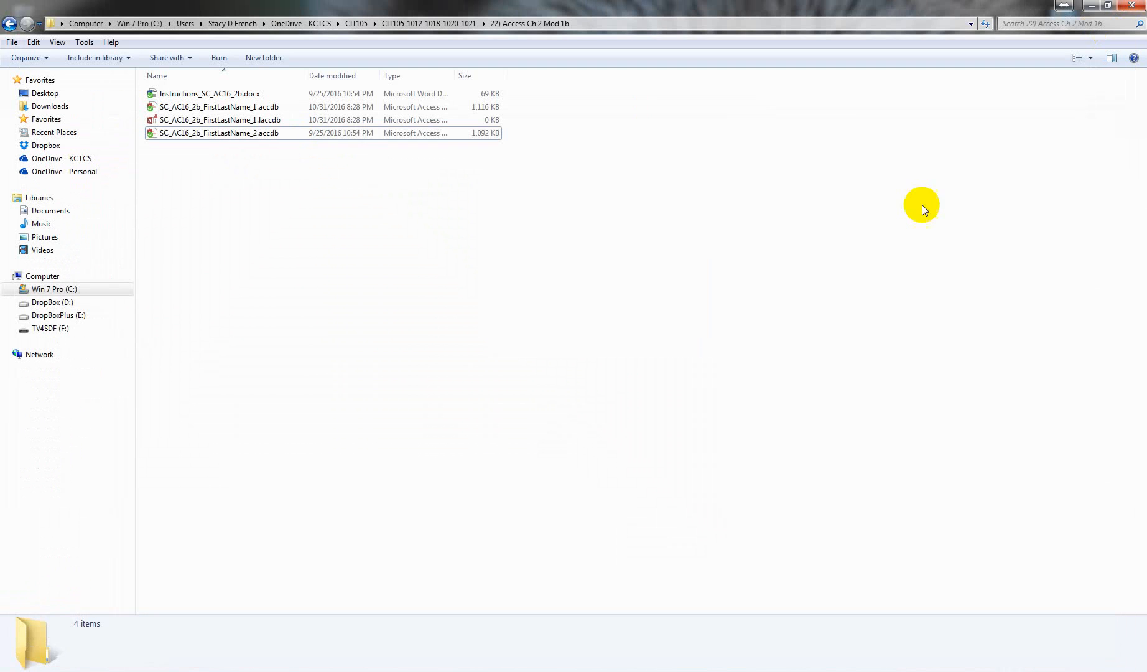